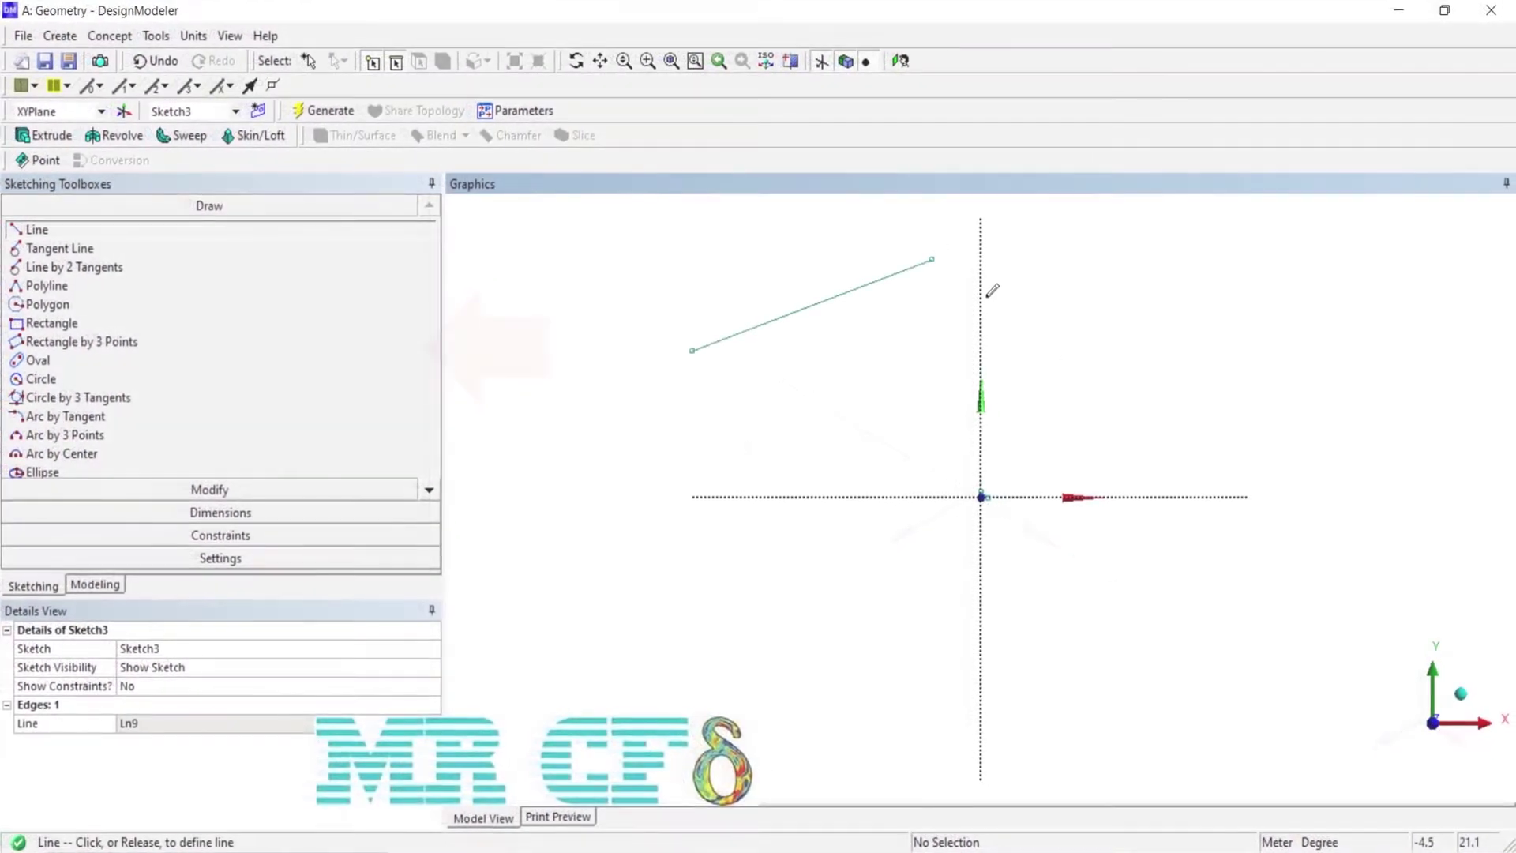
- Finish the second straight line, then draw a closed polyline crossing the Y axis
left_click(993, 291)
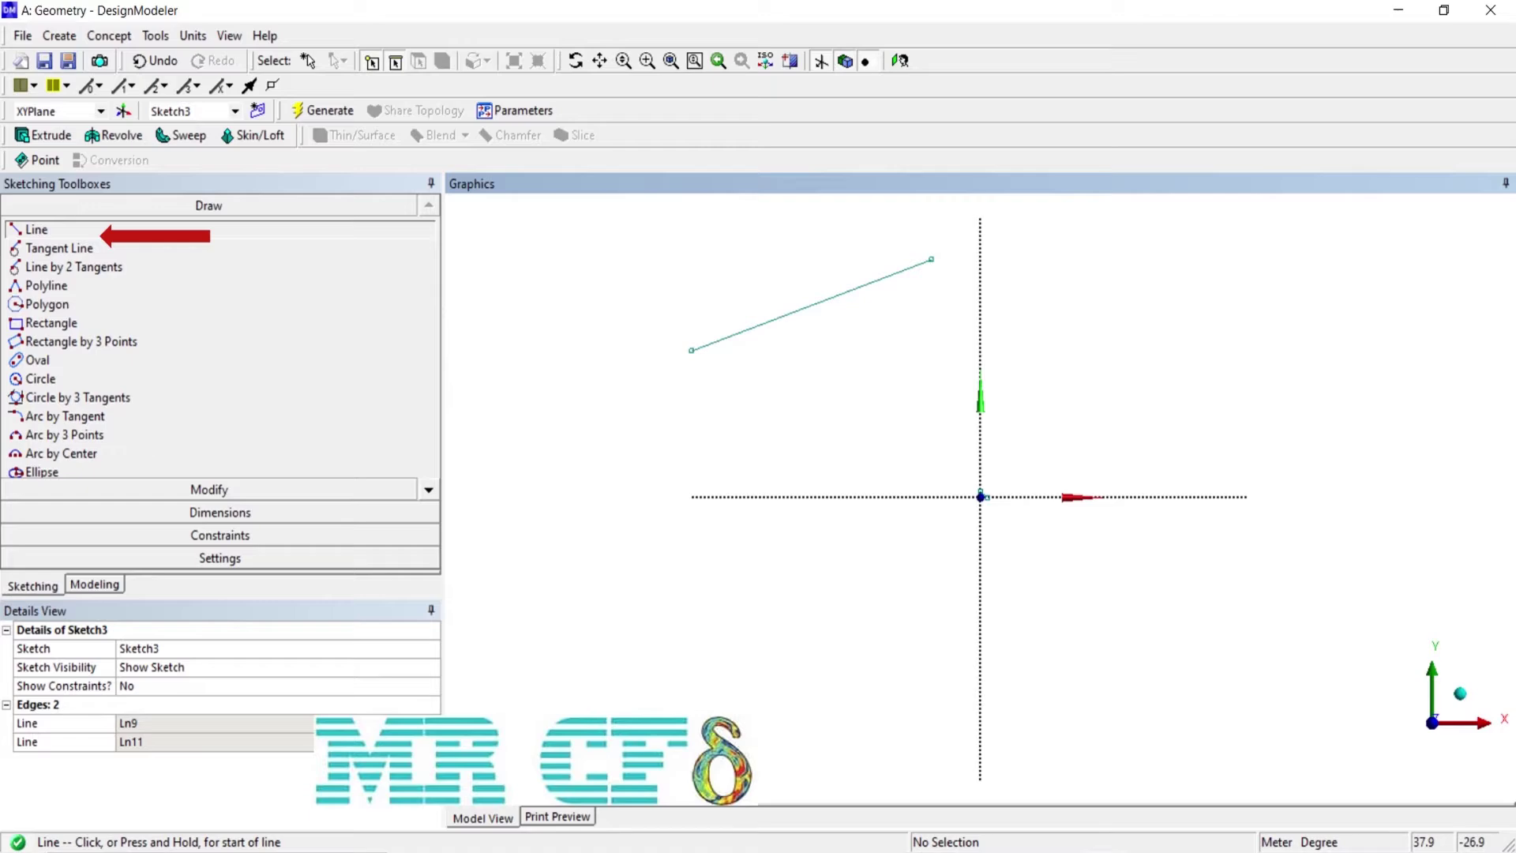
left_click(46, 285)
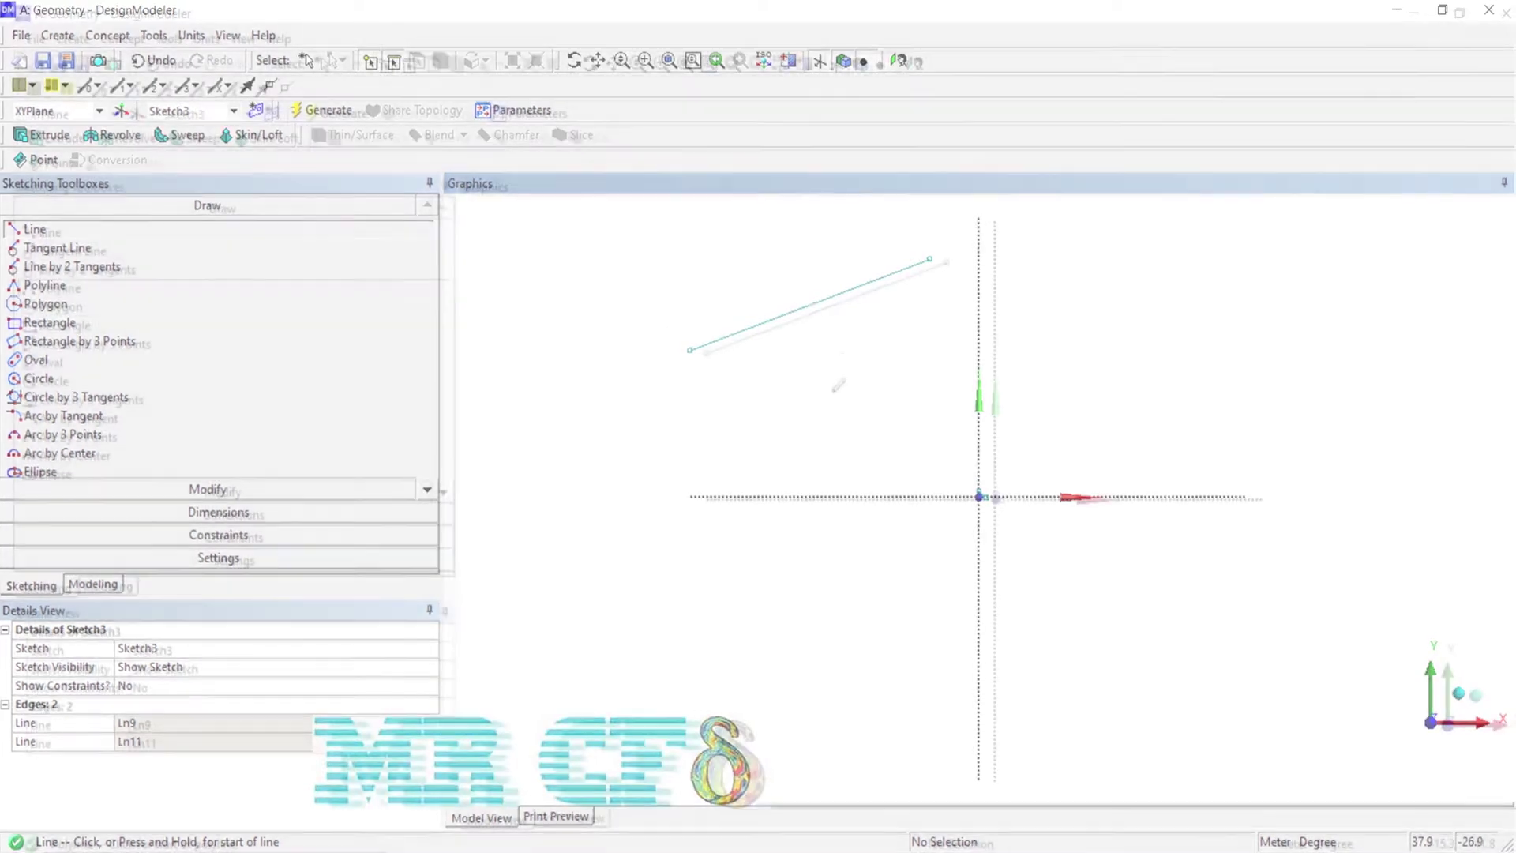
left_click(814, 416)
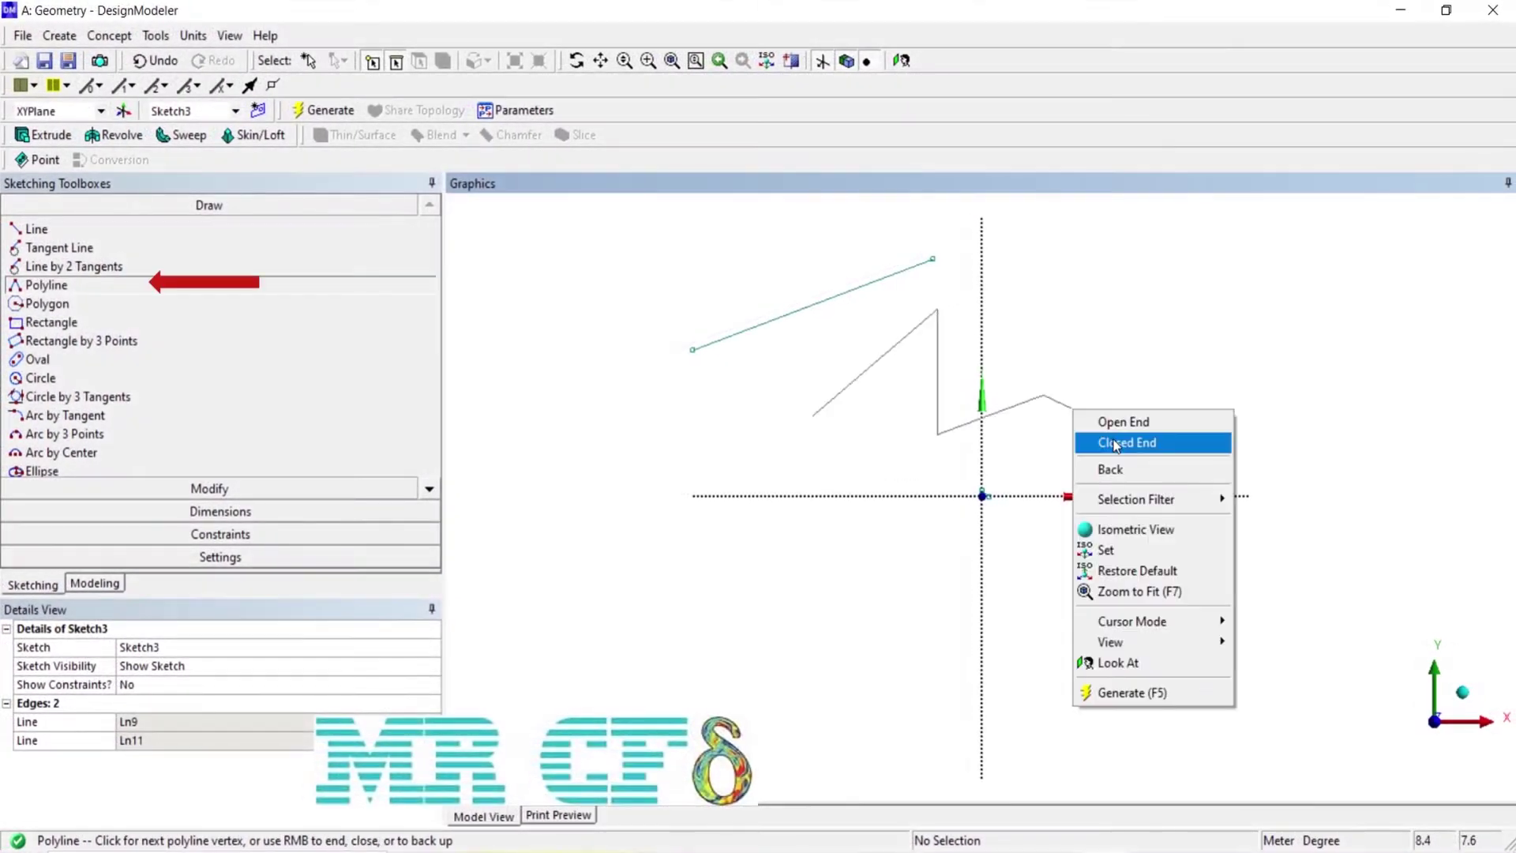
left_click(1105, 443)
- Draw a second polyline to the right and end it as an open shape
left_click(1182, 306)
left_click(1154, 419)
left_click(1237, 444)
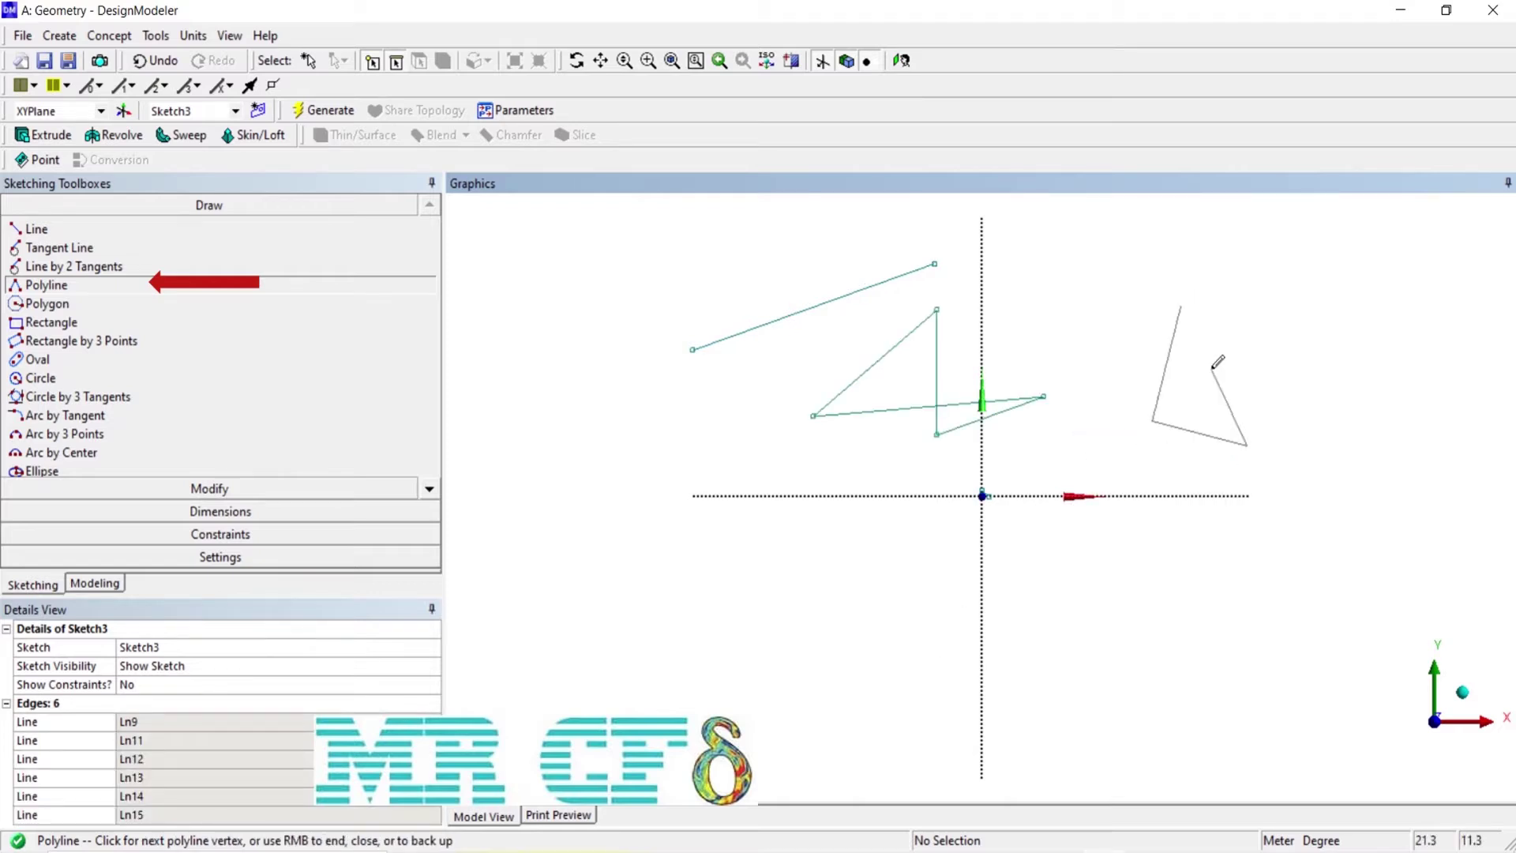
right_click(1212, 367)
left_click(1240, 380)
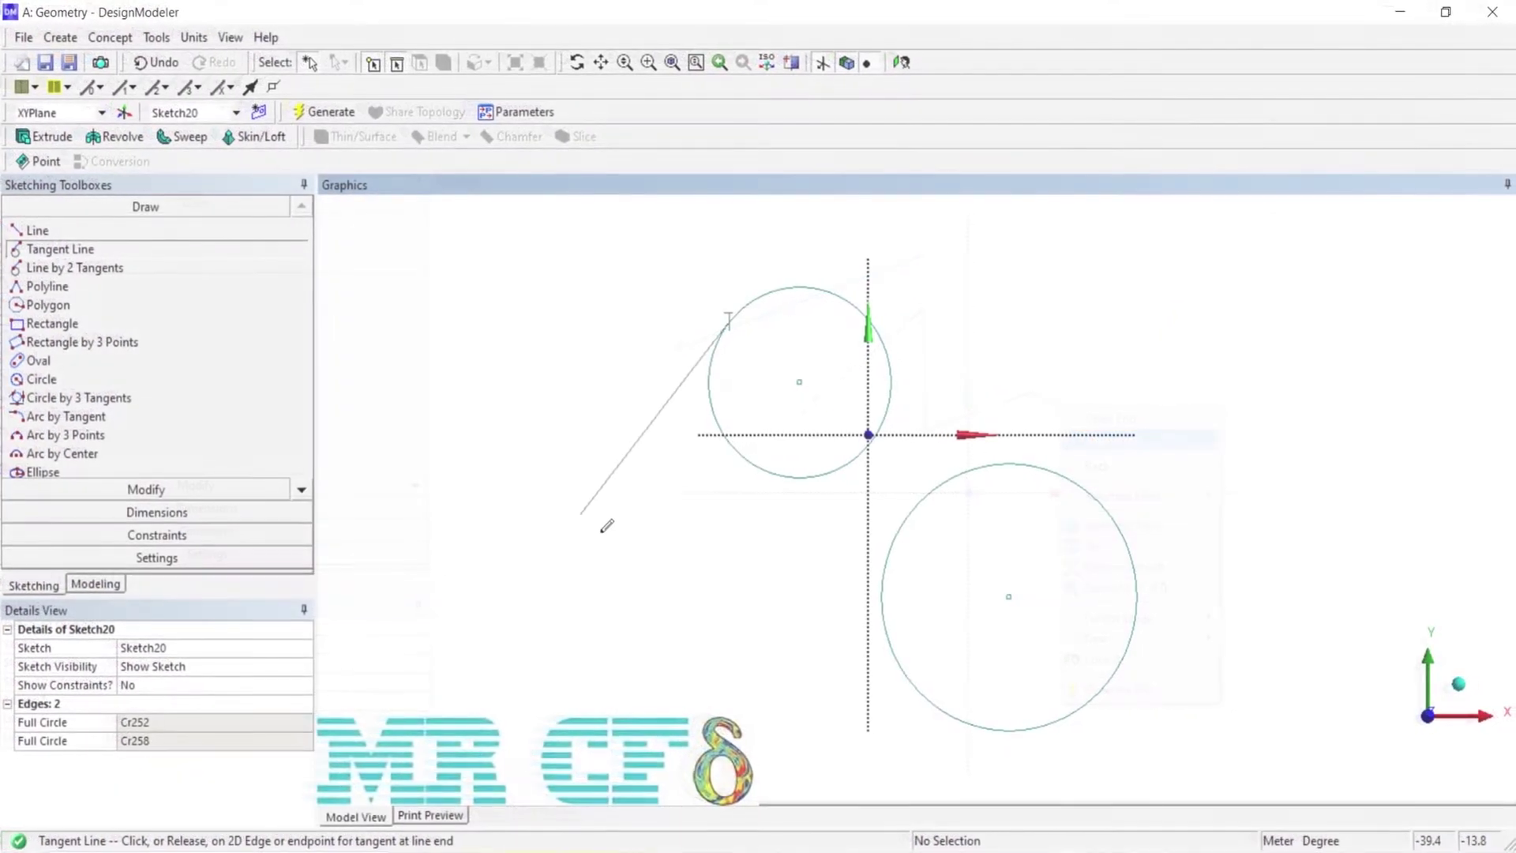
- Finish the first tangent line, then add a horizontal tangent and one ending below the origin
left_click(603, 527)
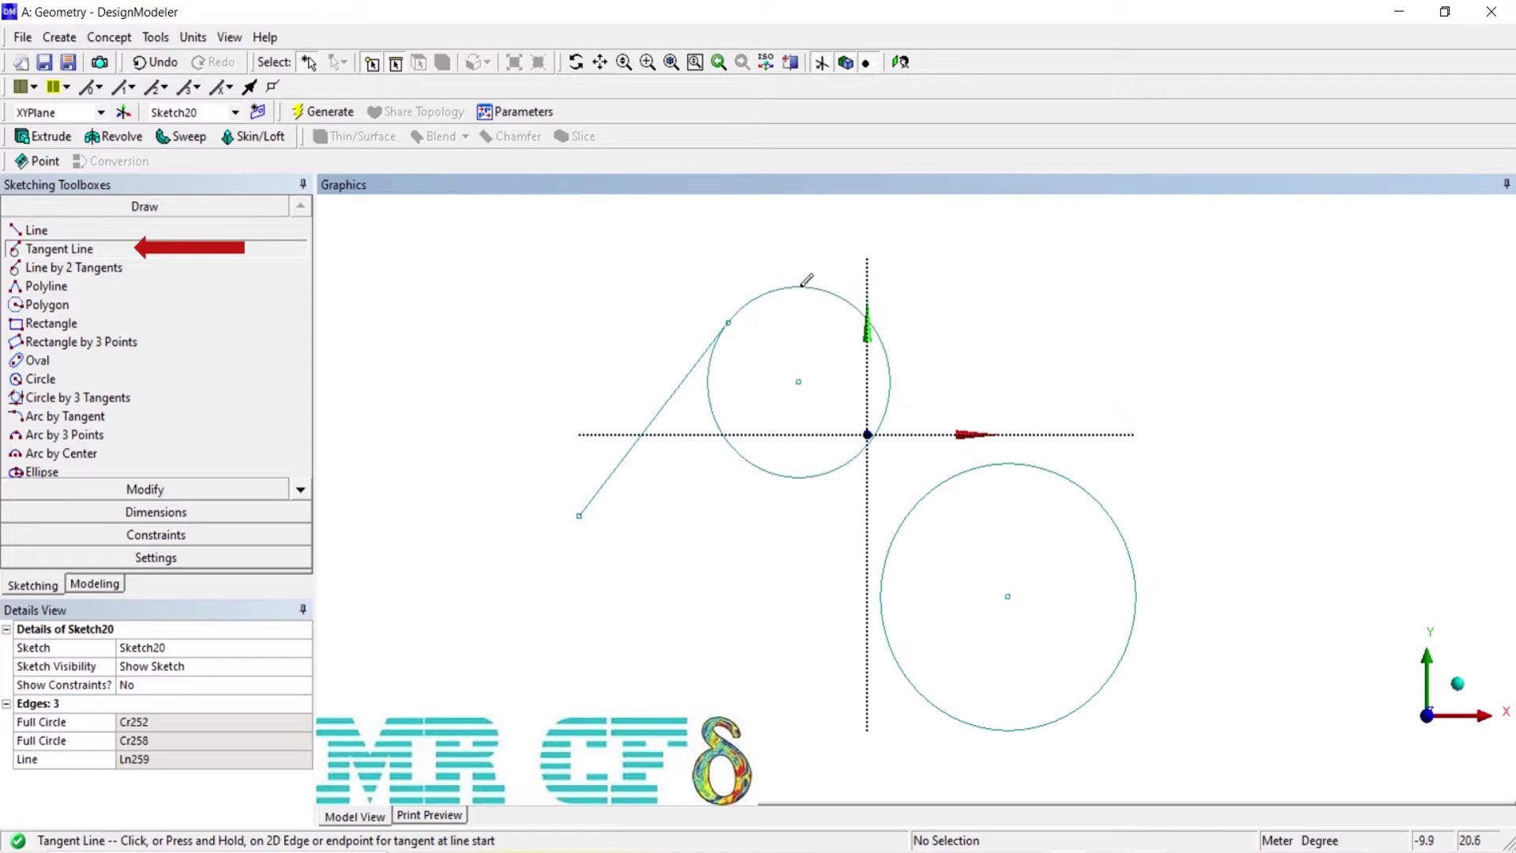
left_click(801, 285)
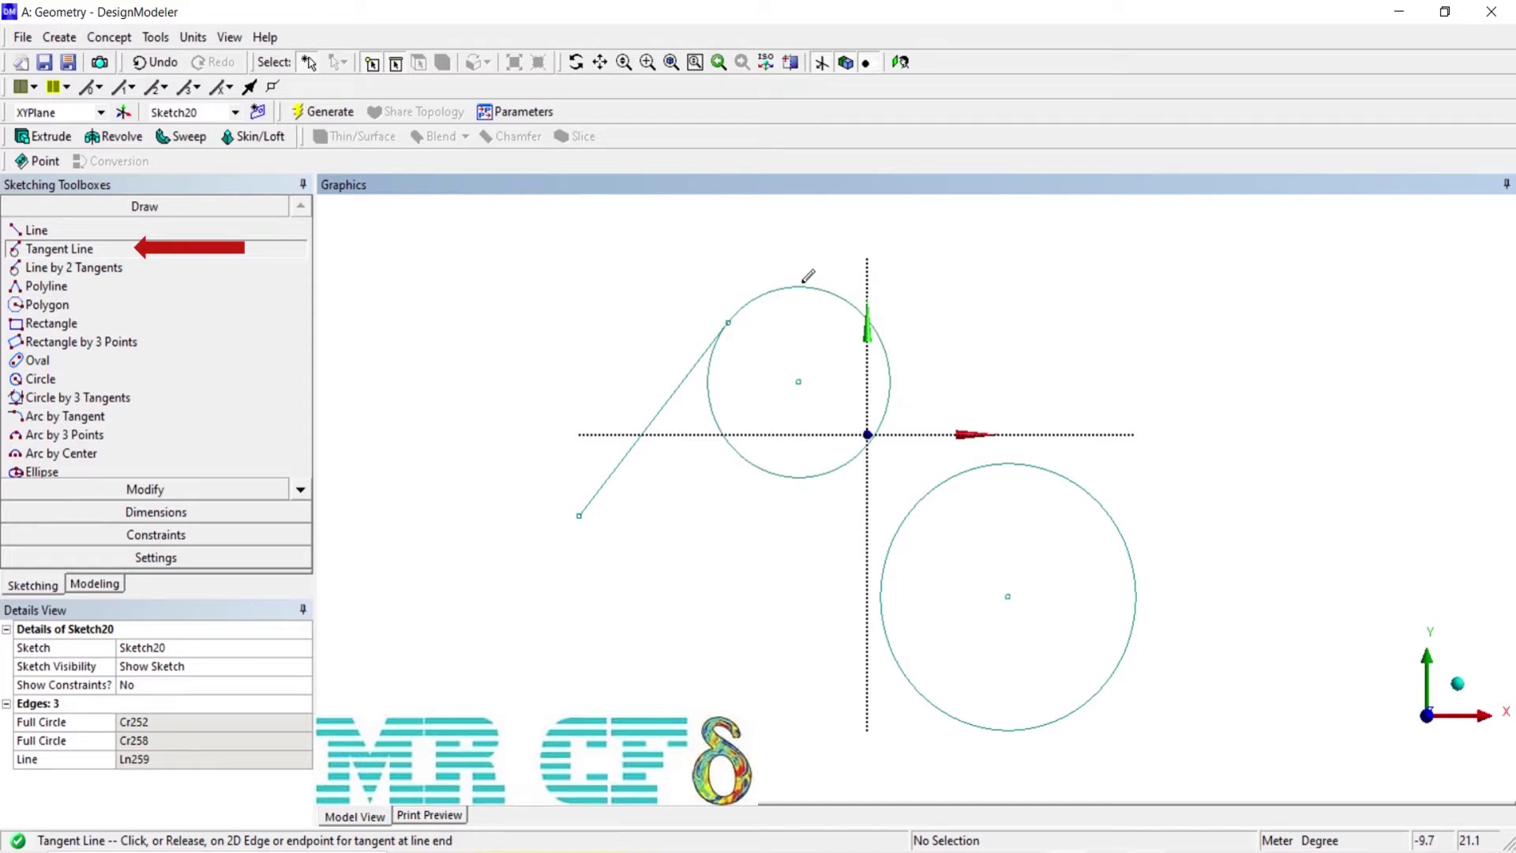
left_click(958, 265)
left_click(879, 426)
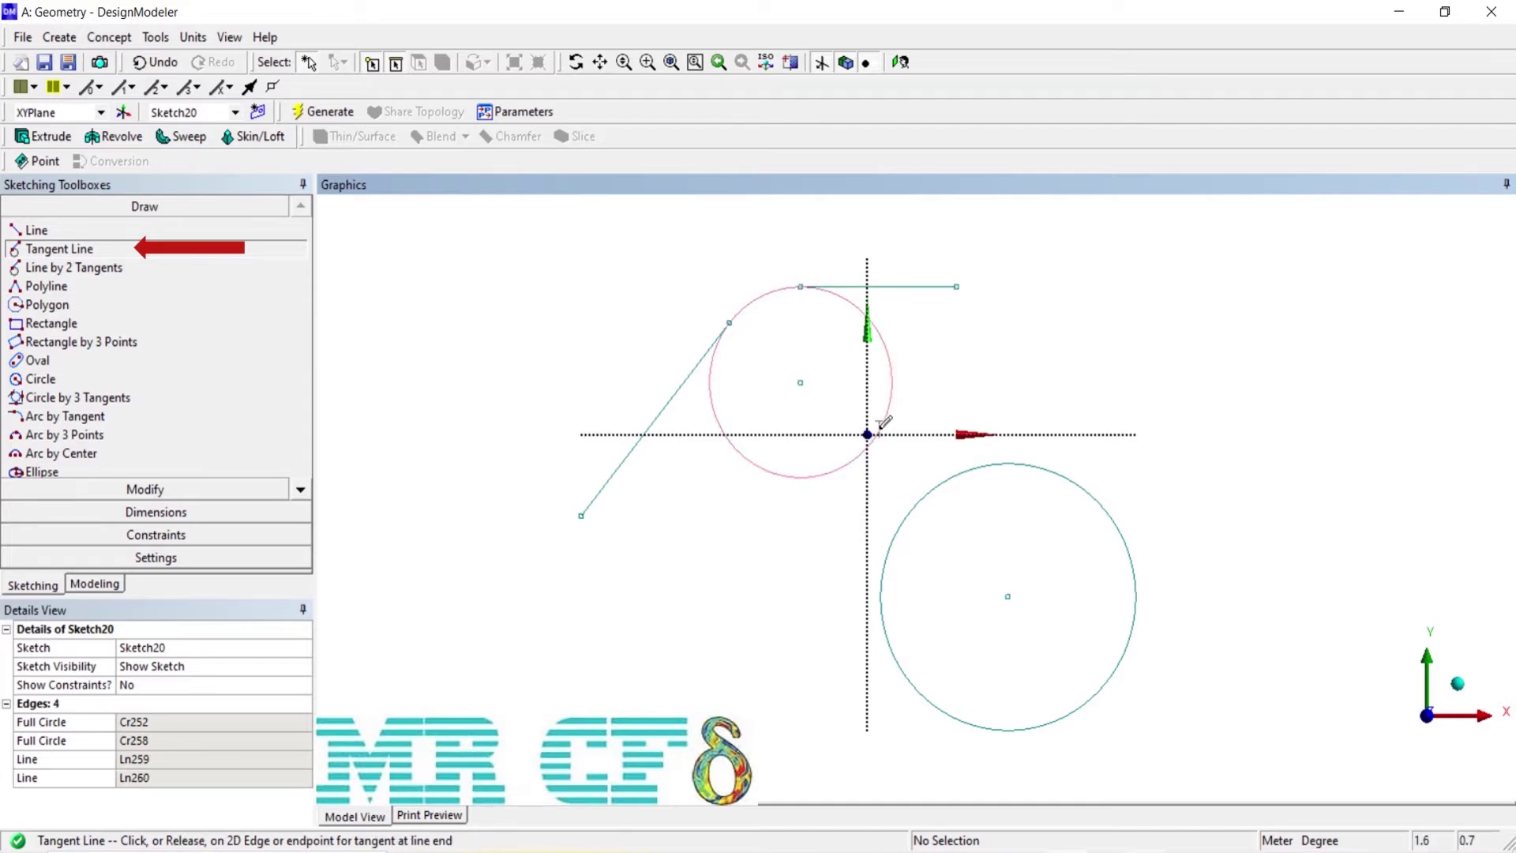
left_click(778, 610)
- Add a tangent line off the lower circle and one tangent to both circles
left_click(900, 527)
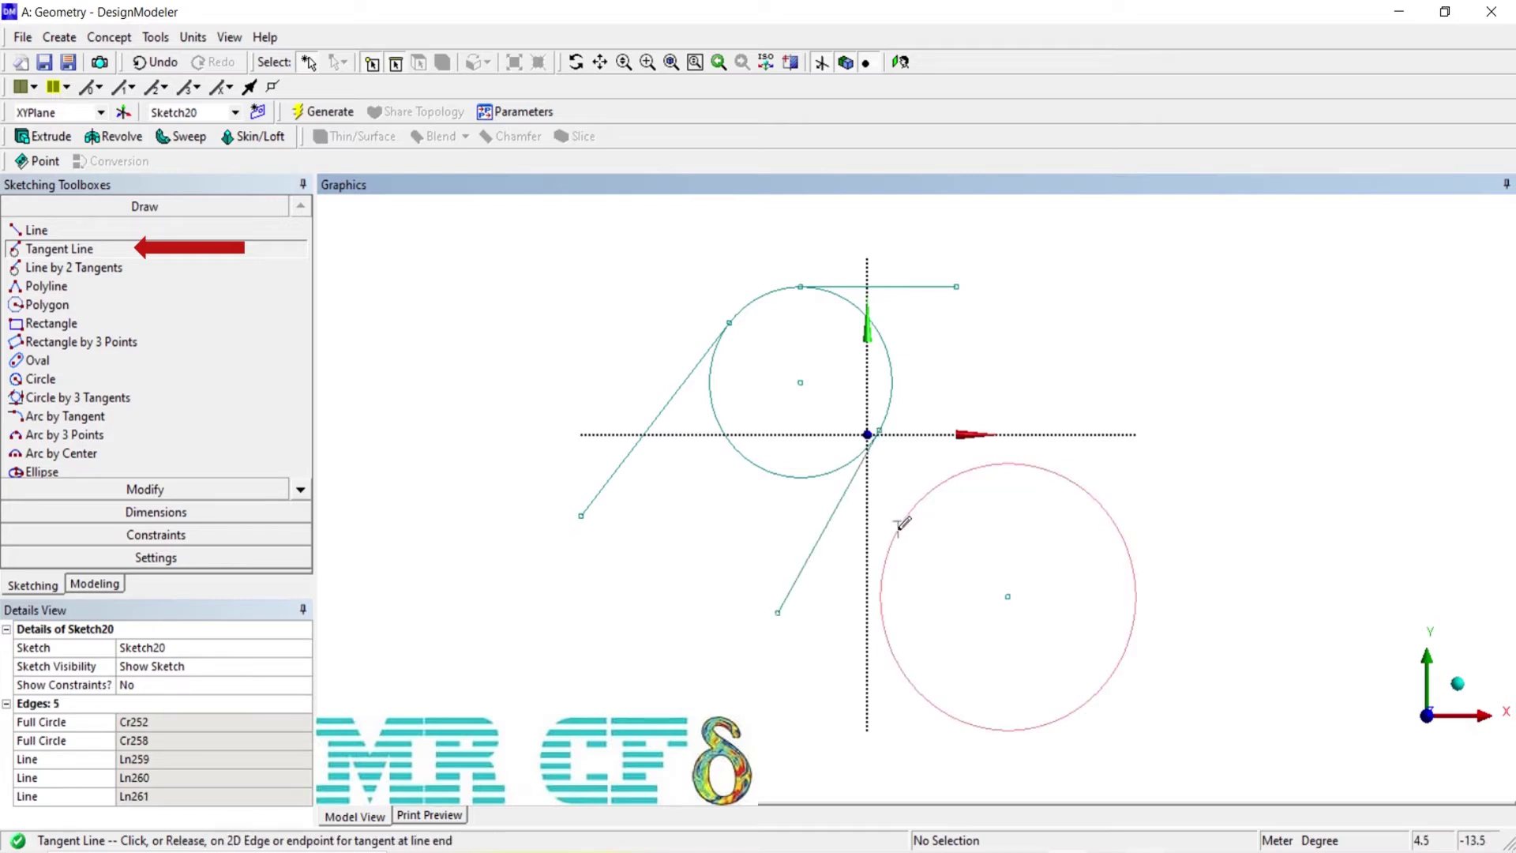
left_click(785, 732)
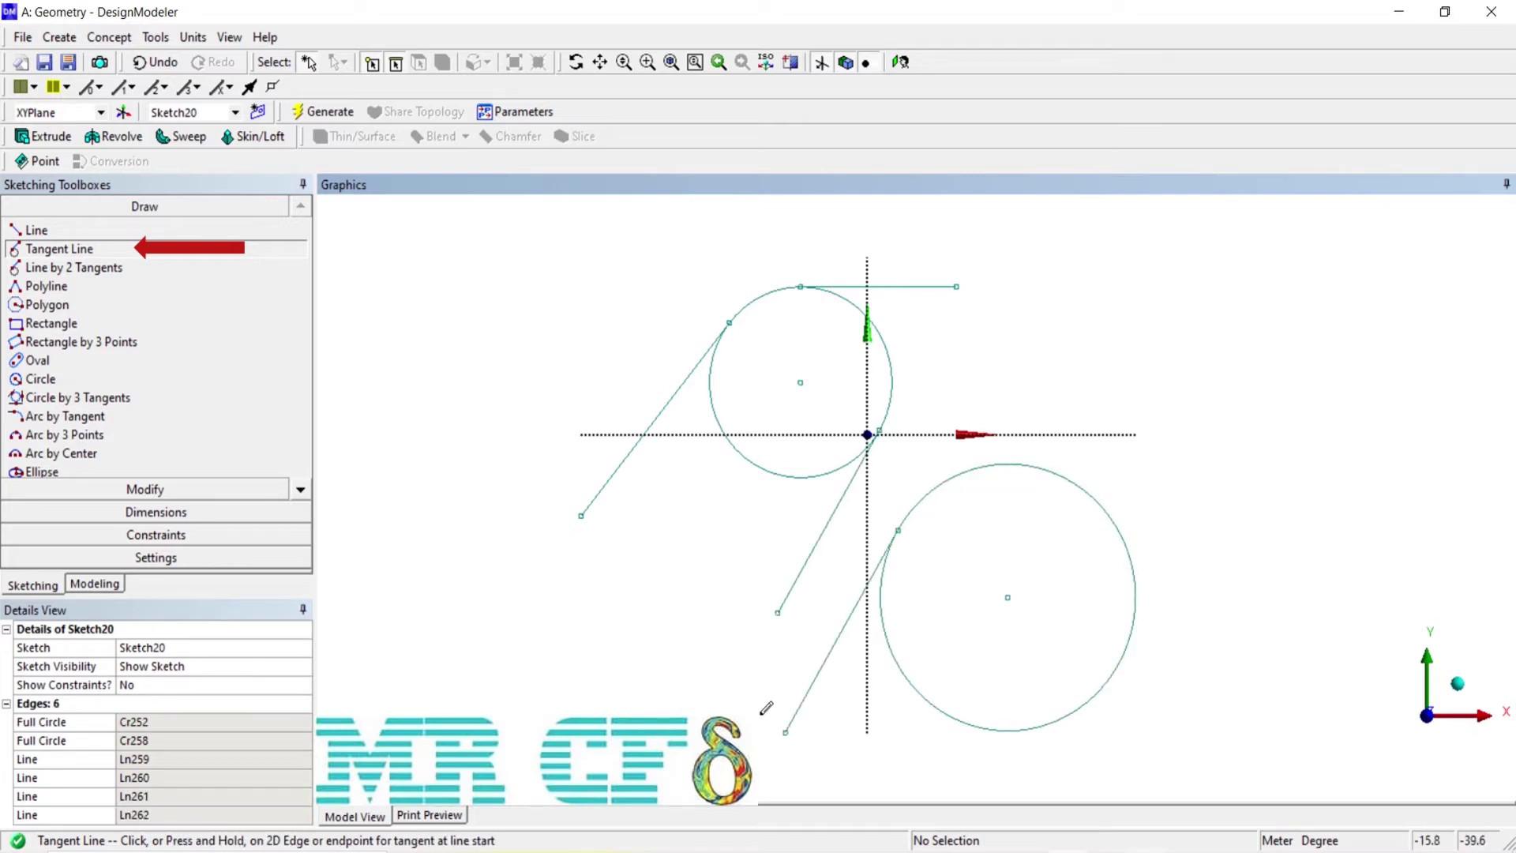
left_click(927, 494)
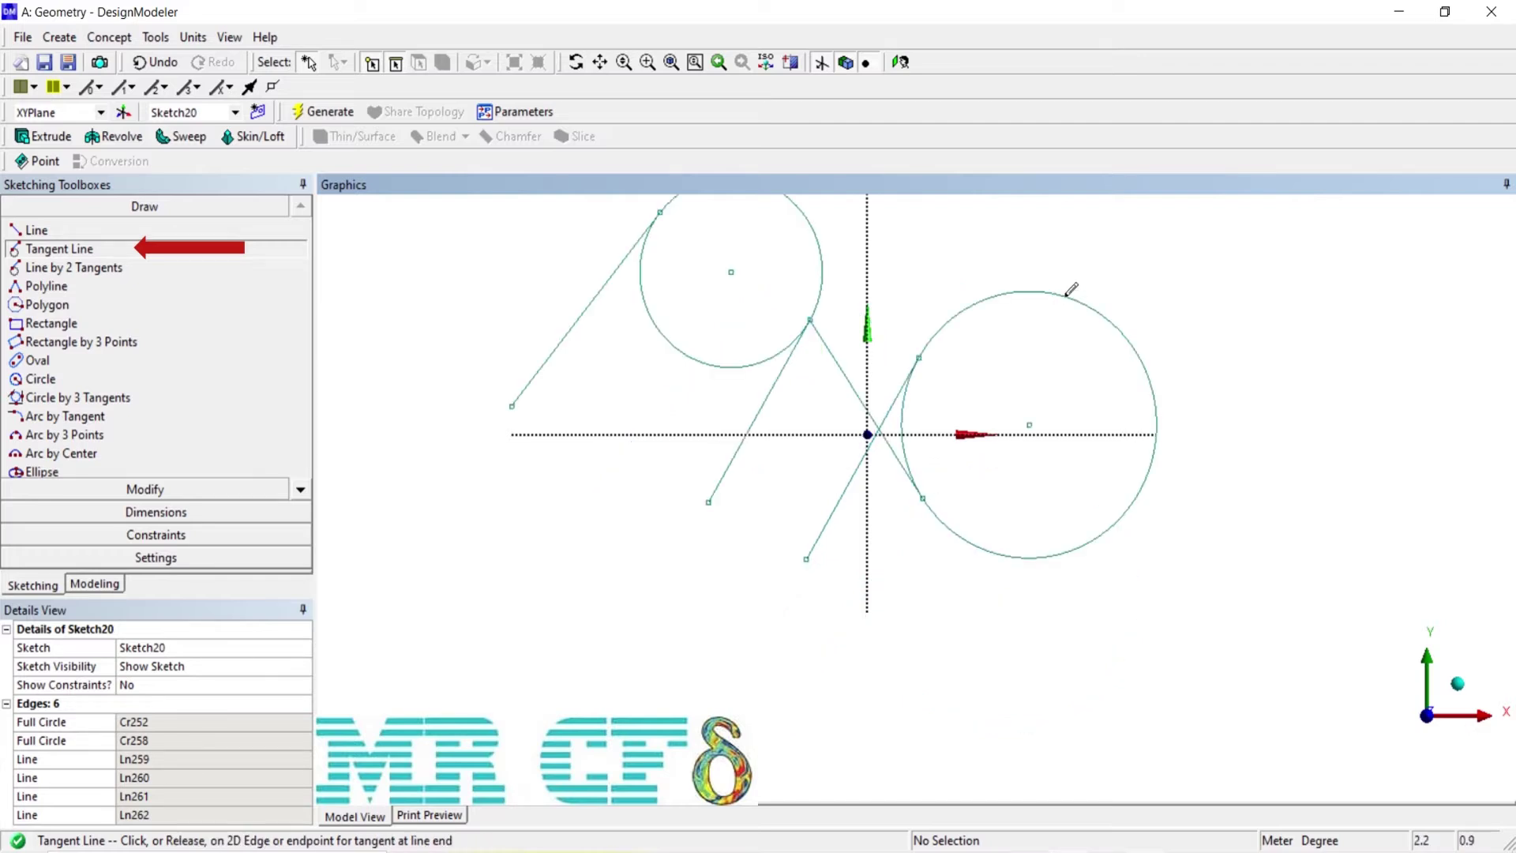
left_click(1071, 290)
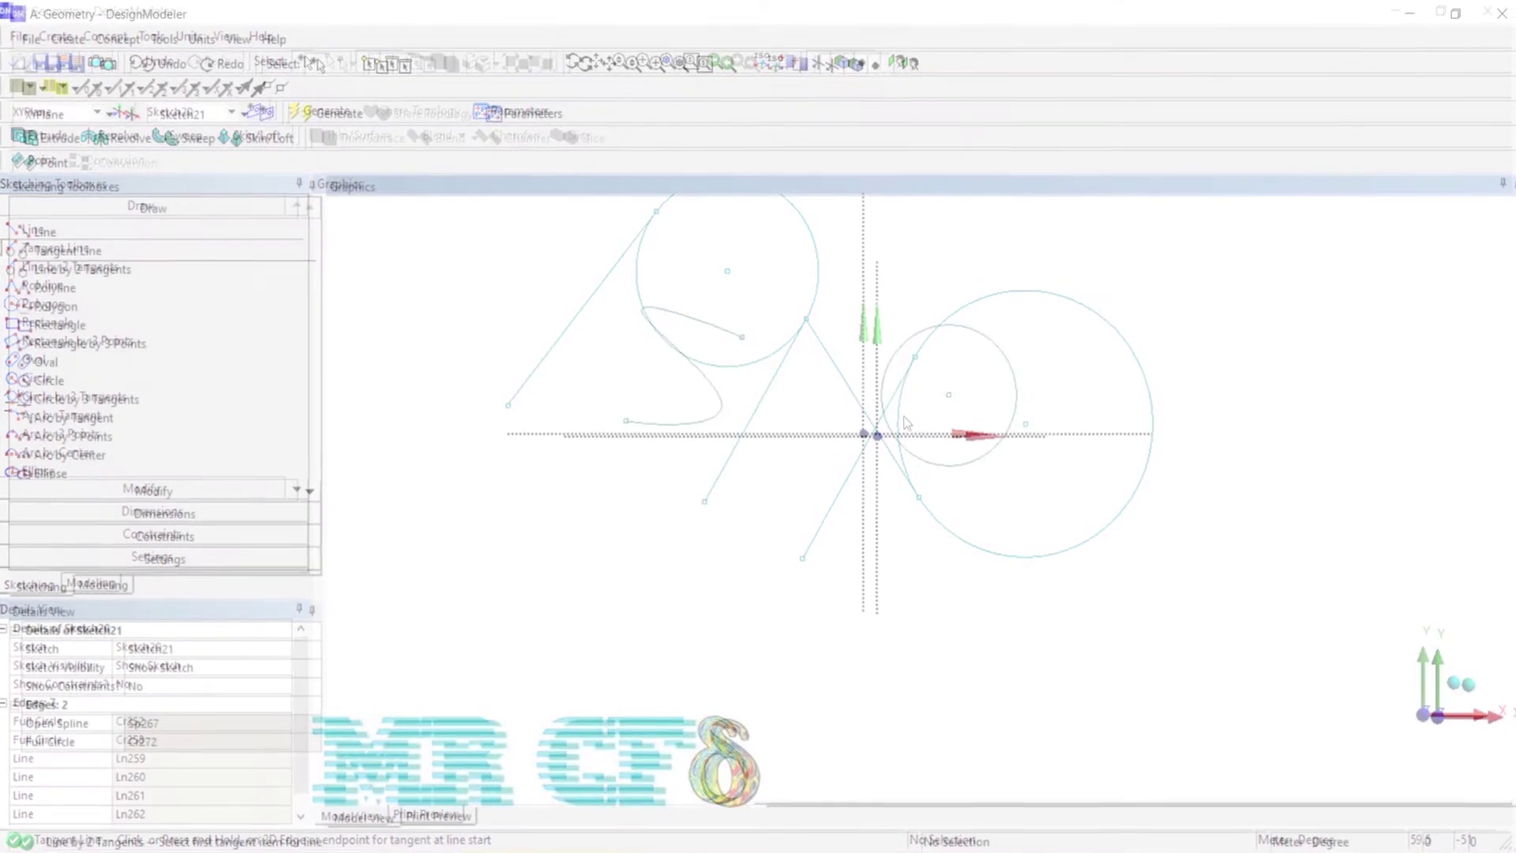
- Draw a line tangent to both the open spline and the circle, then centre a hexagon in Sketch3
left_click(694, 376)
left_click(840, 470)
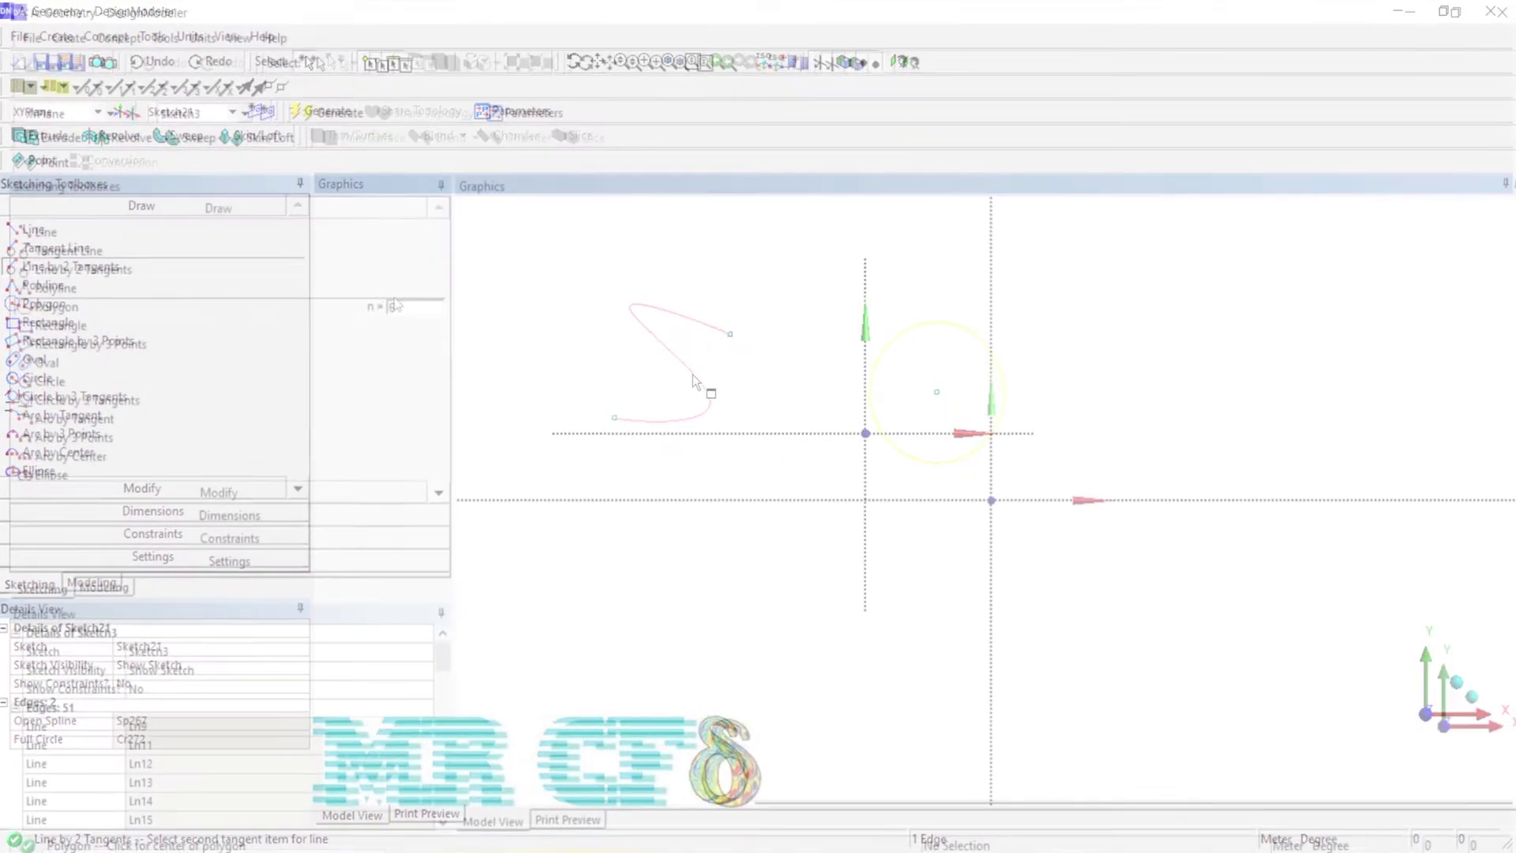
left_click(859, 449)
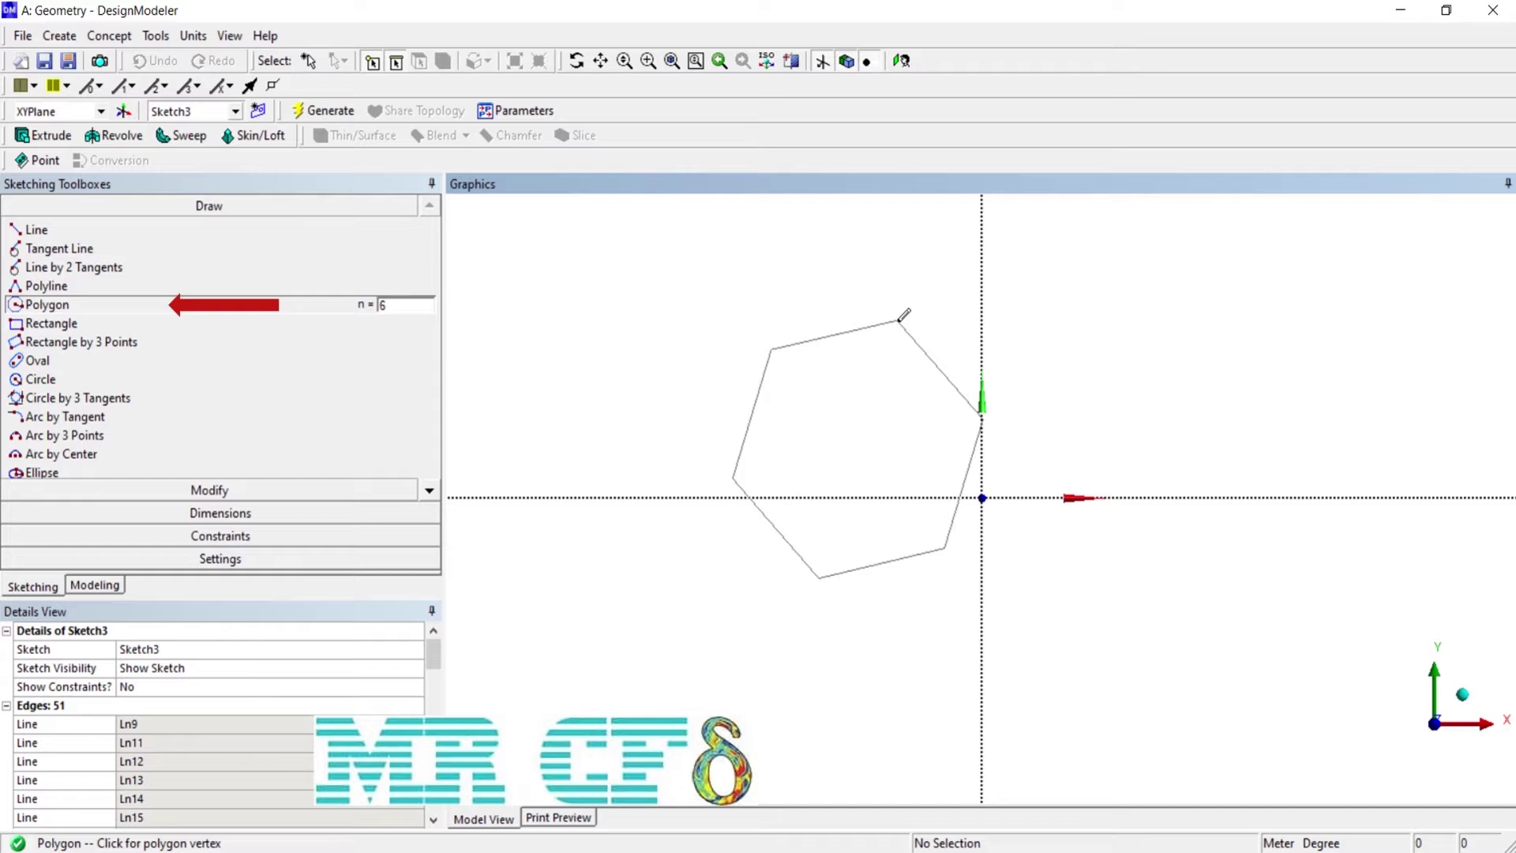
- Finish the hexagon, then set the side count to 5 and draw a pentagon
left_click(885, 320)
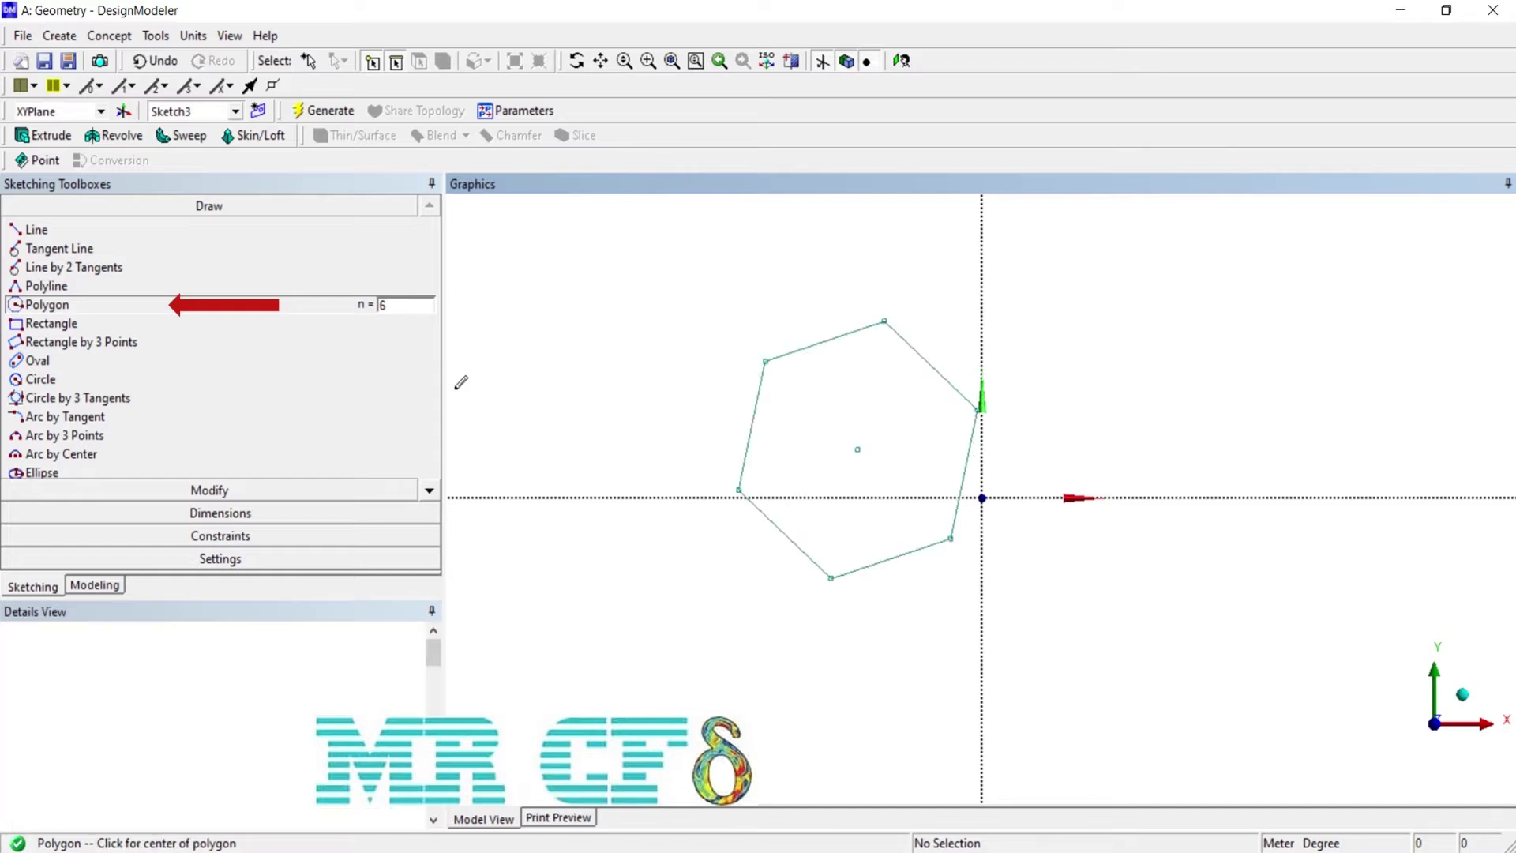
double_click(377, 300)
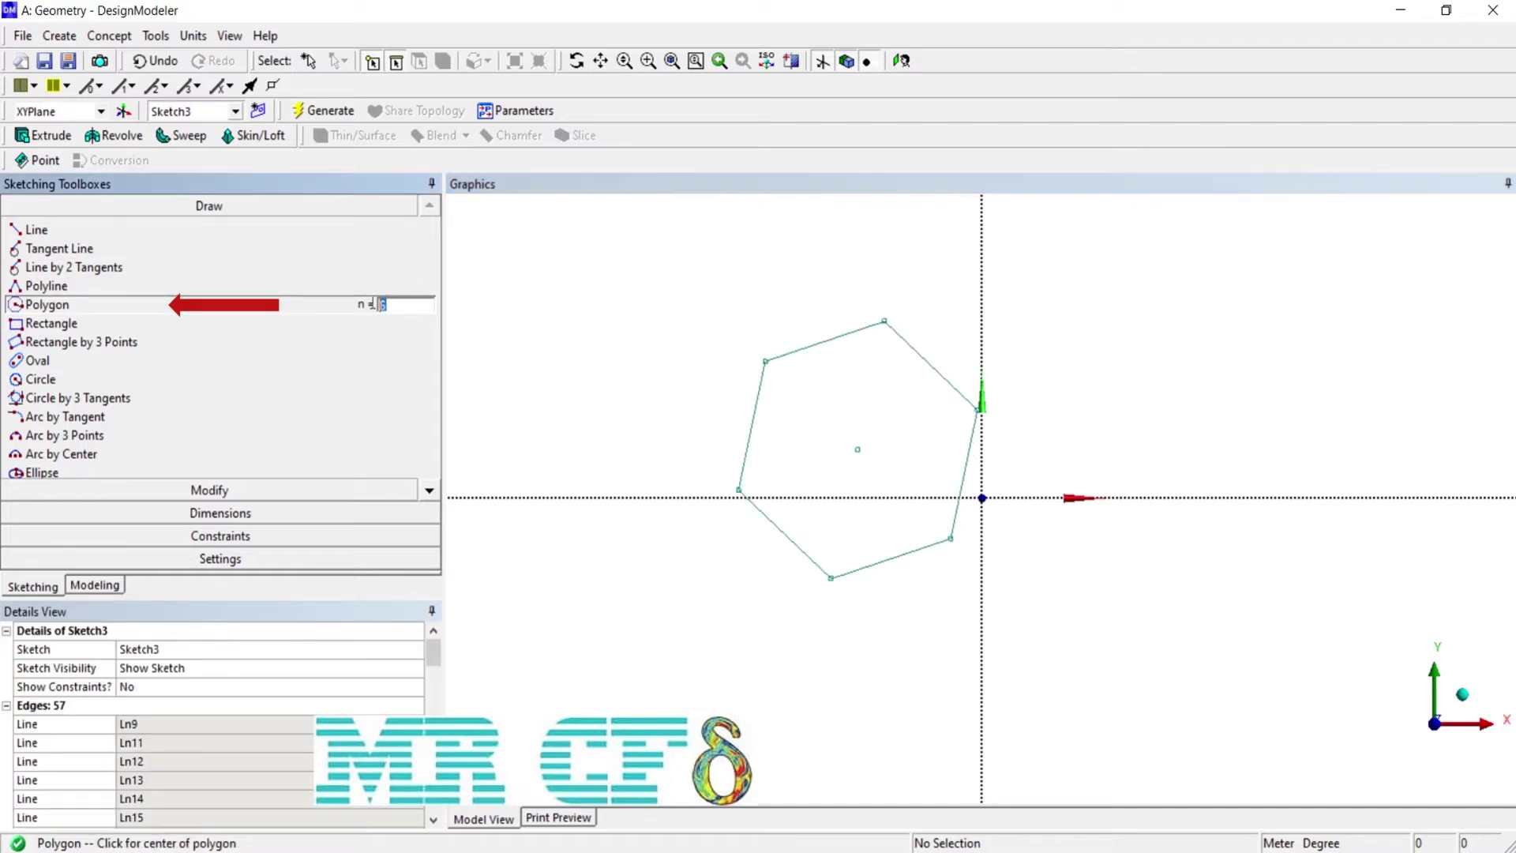
type("5")
left_click(604, 348)
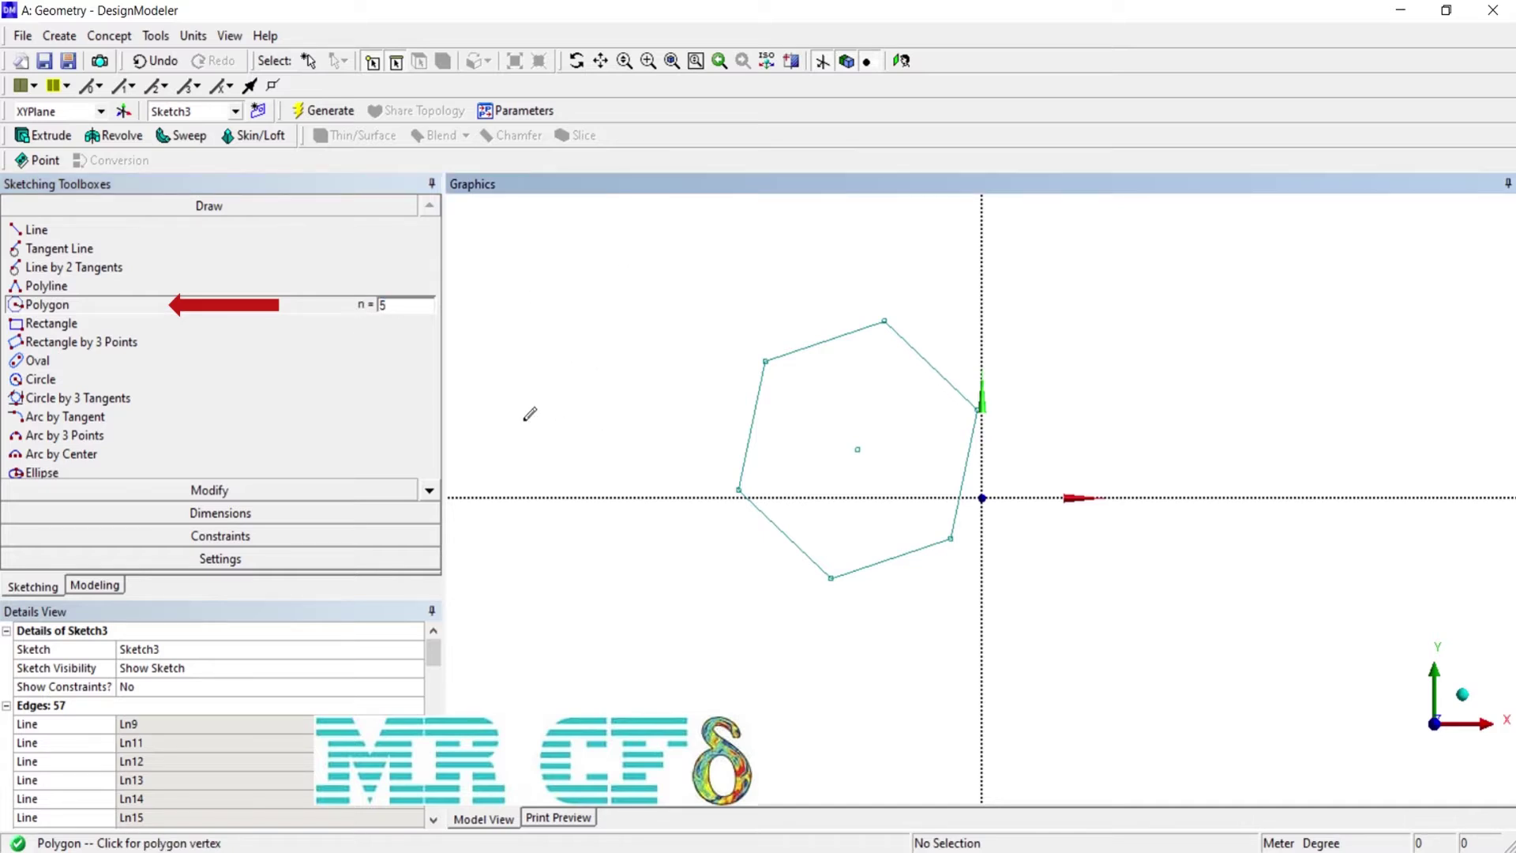
left_click(523, 463)
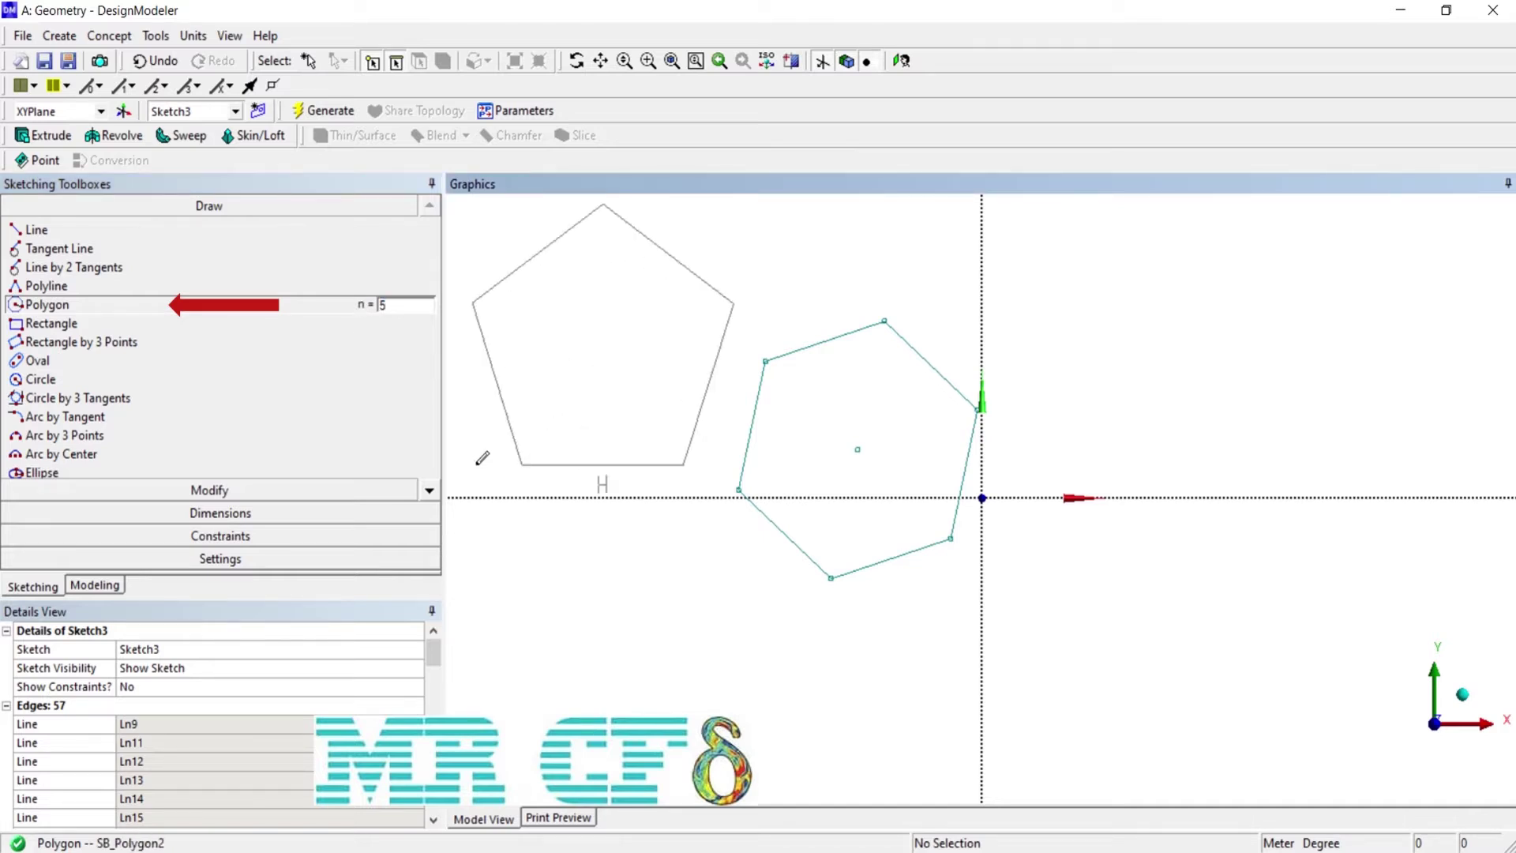
- Change the side count to 3 and draw a triangle right of the Y axis
left_click(407, 308)
key("BackSpace")
type("3")
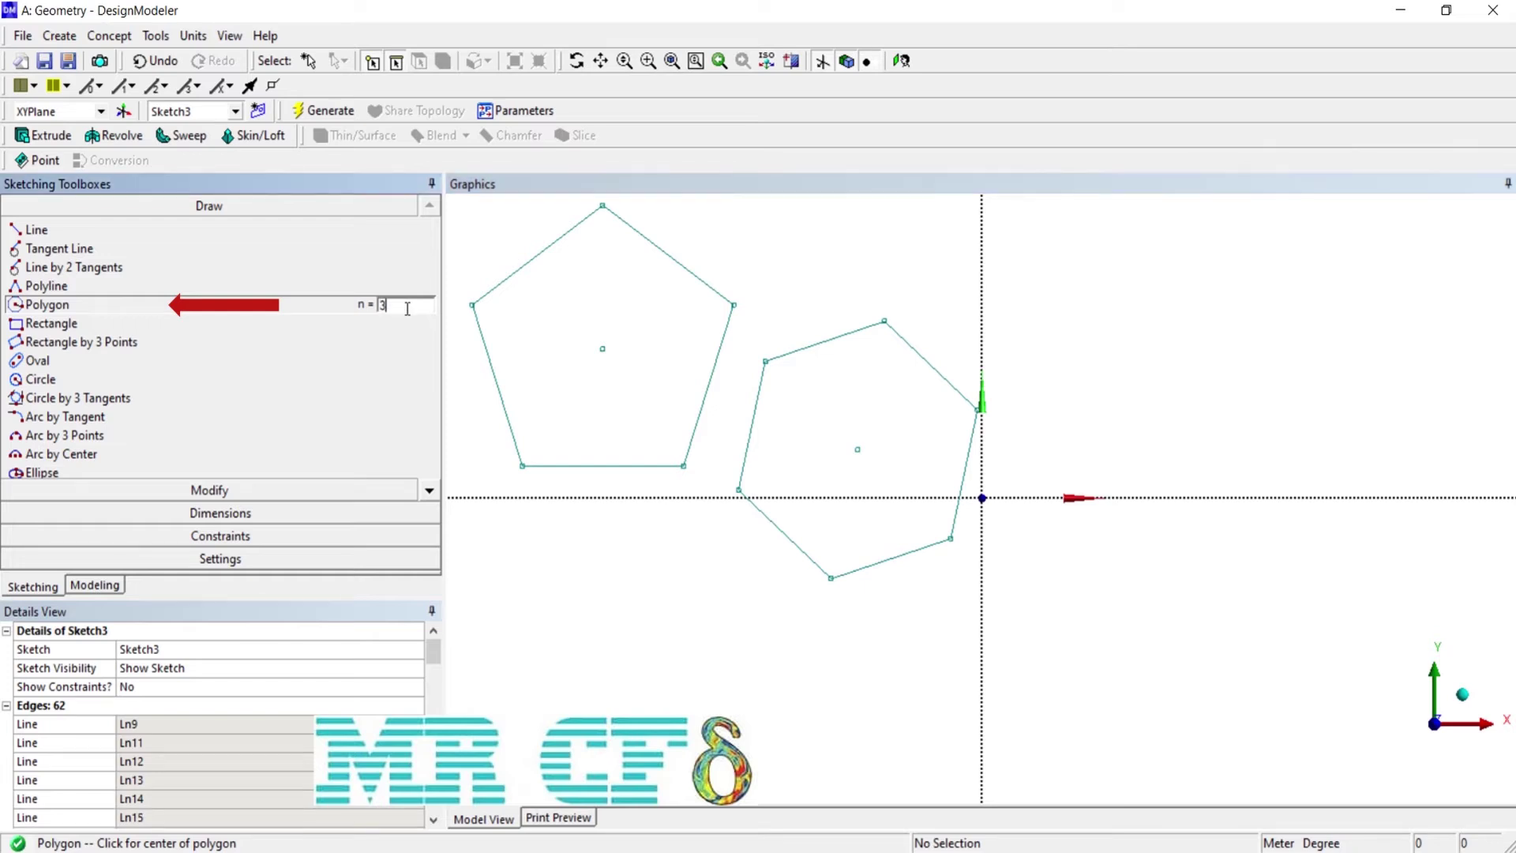
left_click(1186, 389)
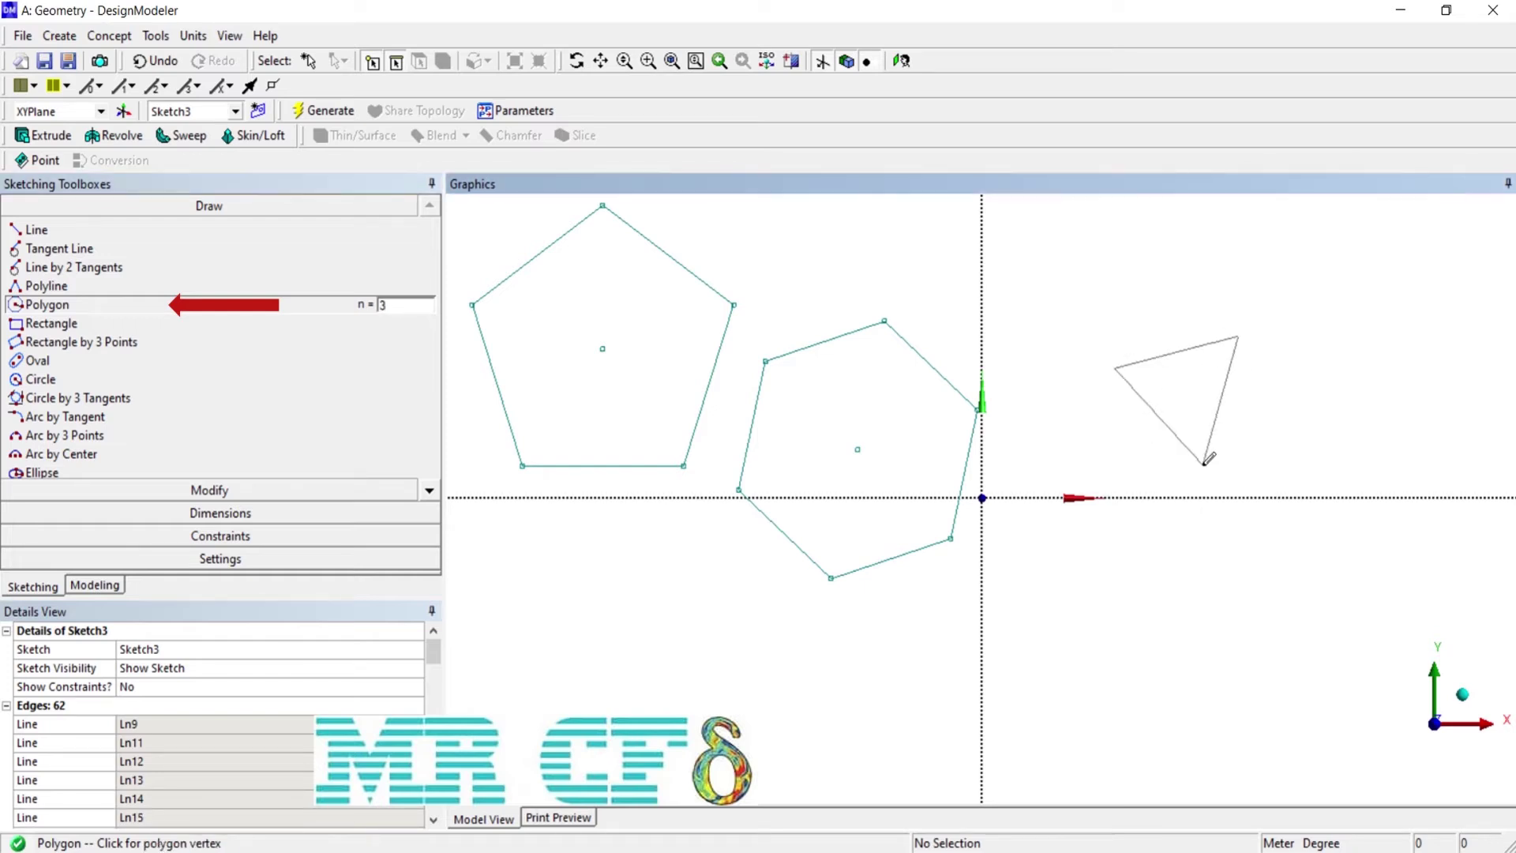
left_click(1247, 306)
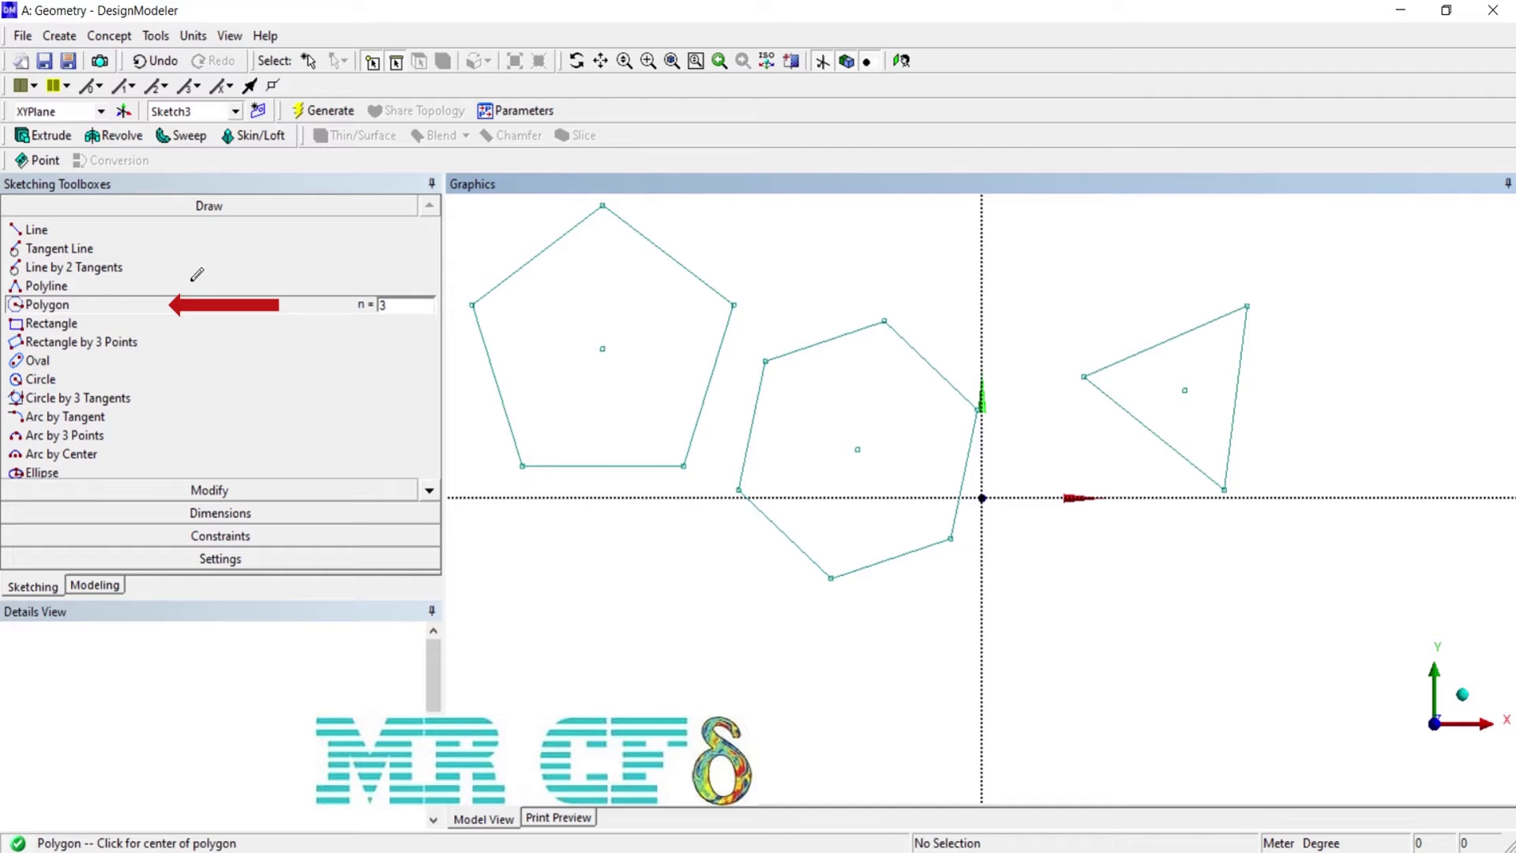
- Set the side count to 10 and draw a ten-sided polygon below the triangle
left_click(401, 311)
double_click(393, 310)
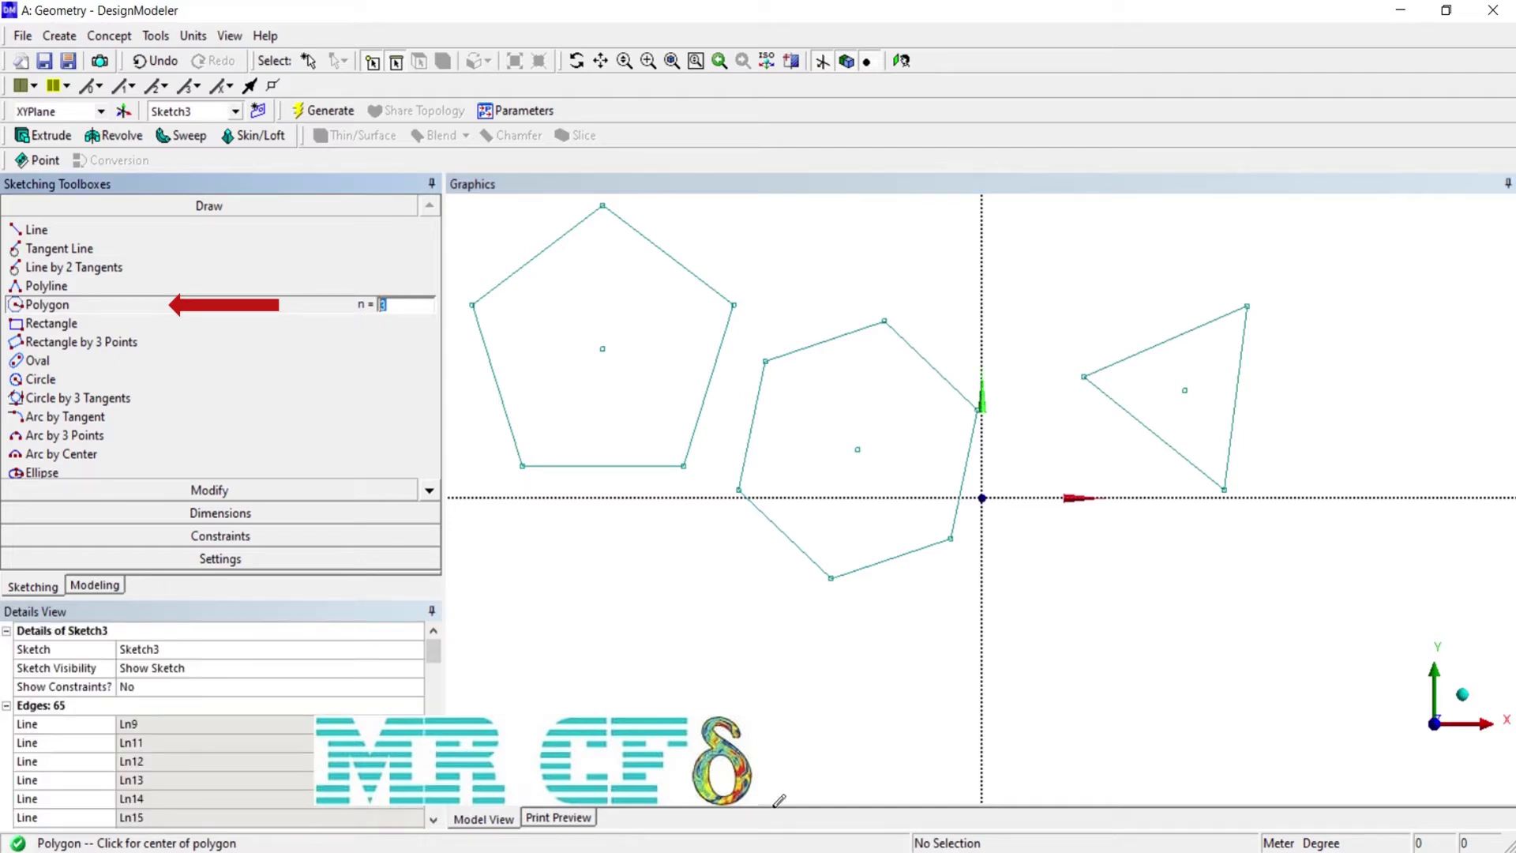
type("10")
left_click(1151, 517)
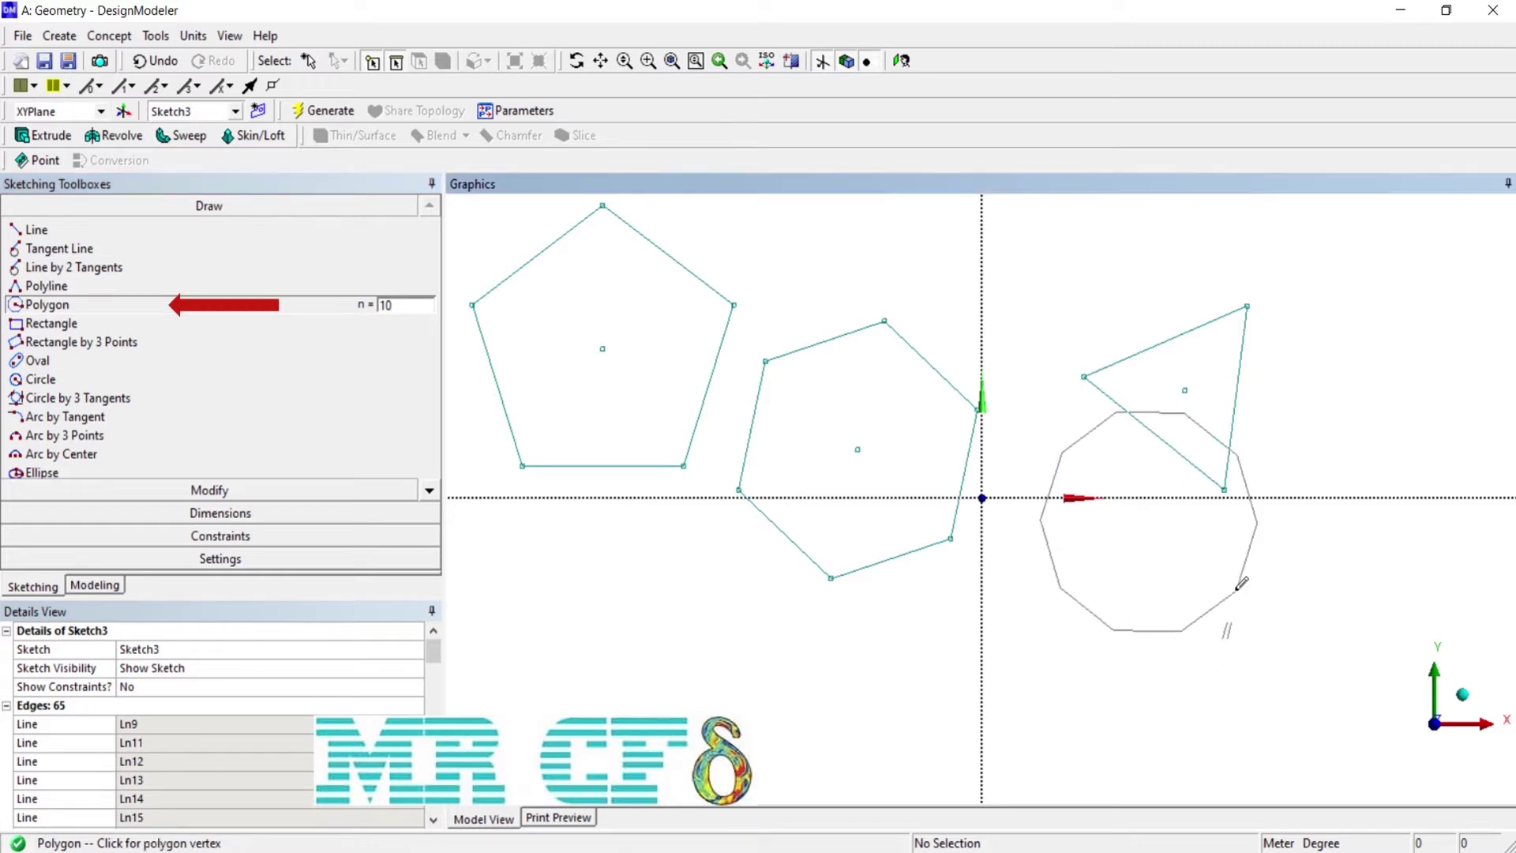
left_click(1223, 615)
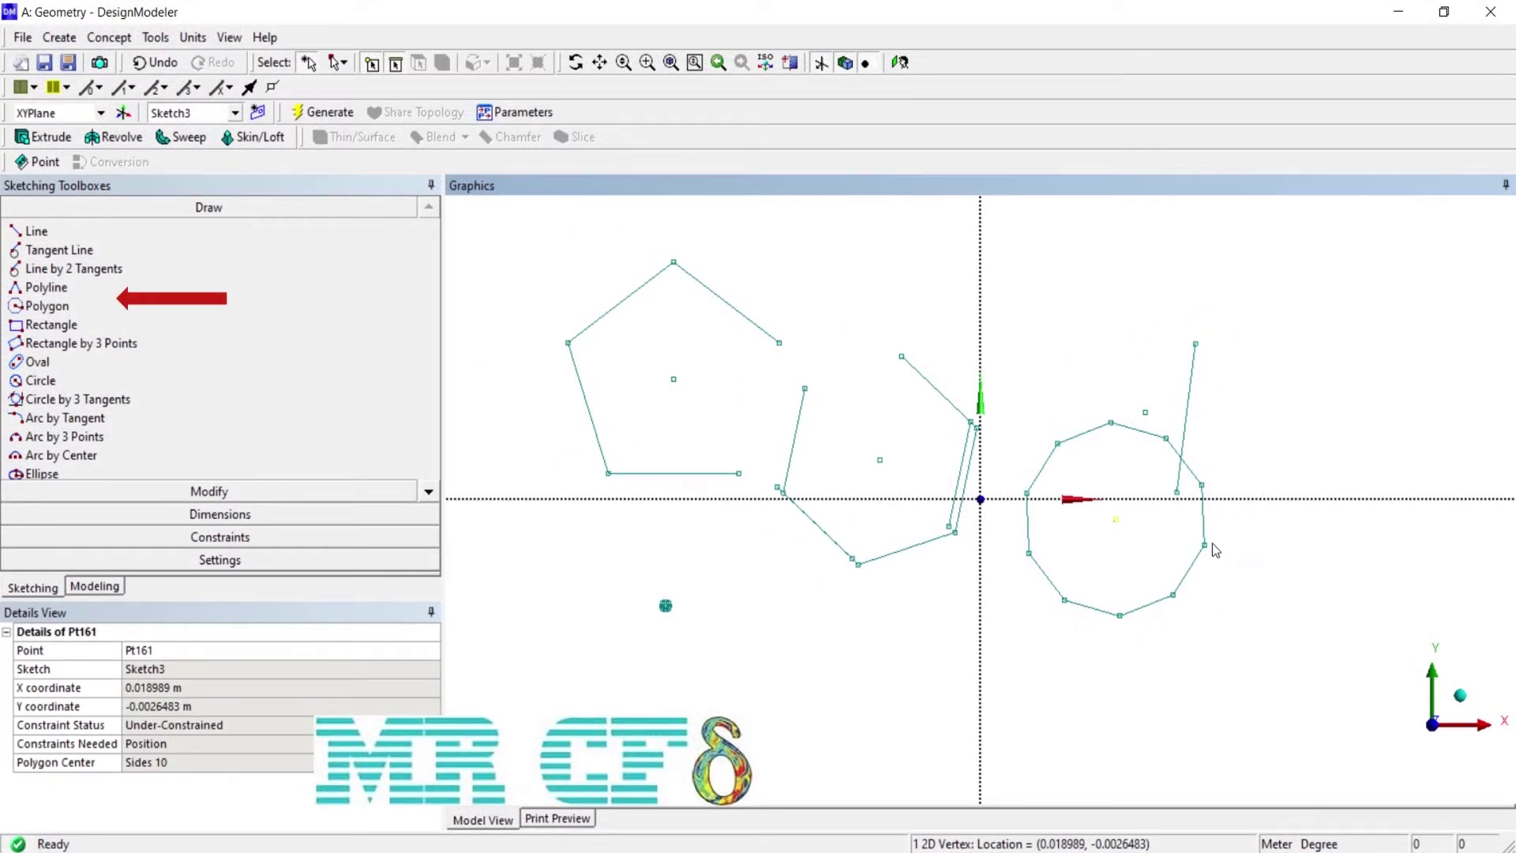
- Select a ten-sided polygon edge to view its Parallel and Polygon Edge constraints
left_click(1194, 564, "ctrl")
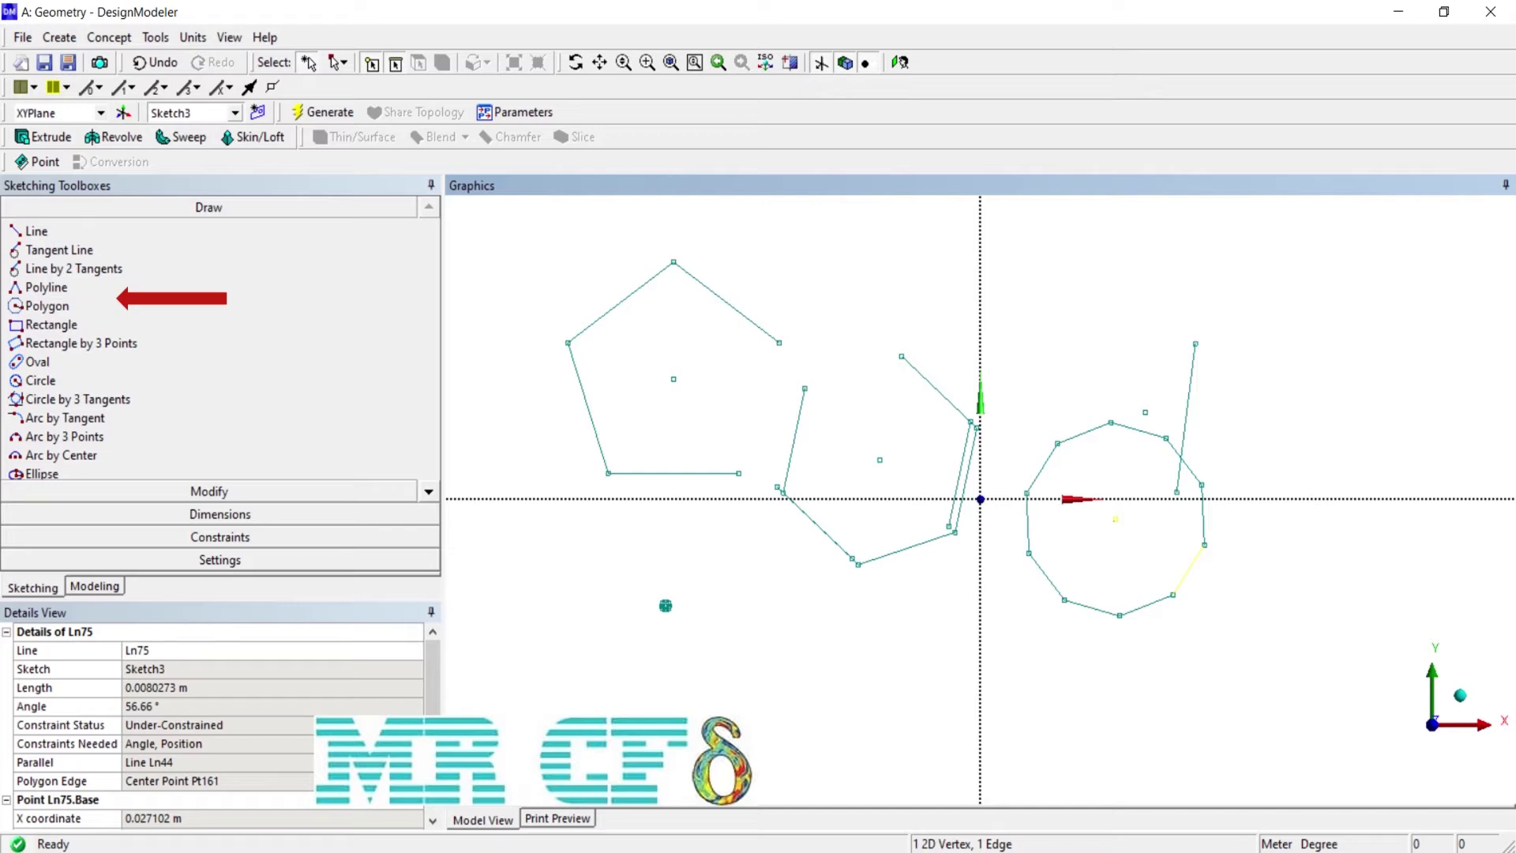
- Delete a polygon edge and the triangle's upper and diagonal edges, then draw a rectangle around the origin
right_click(818, 350)
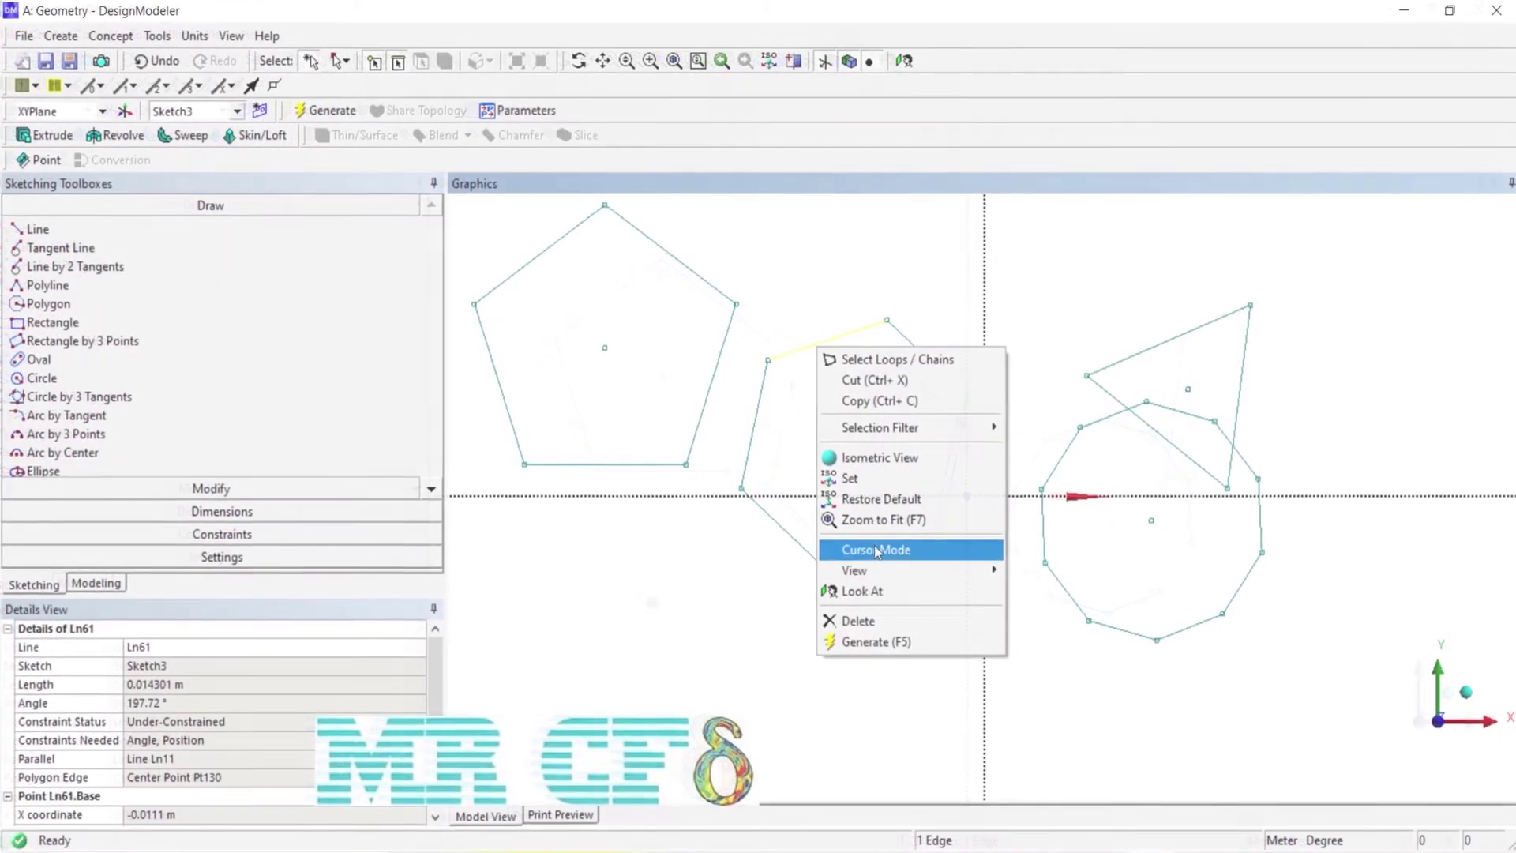
left_click(858, 621)
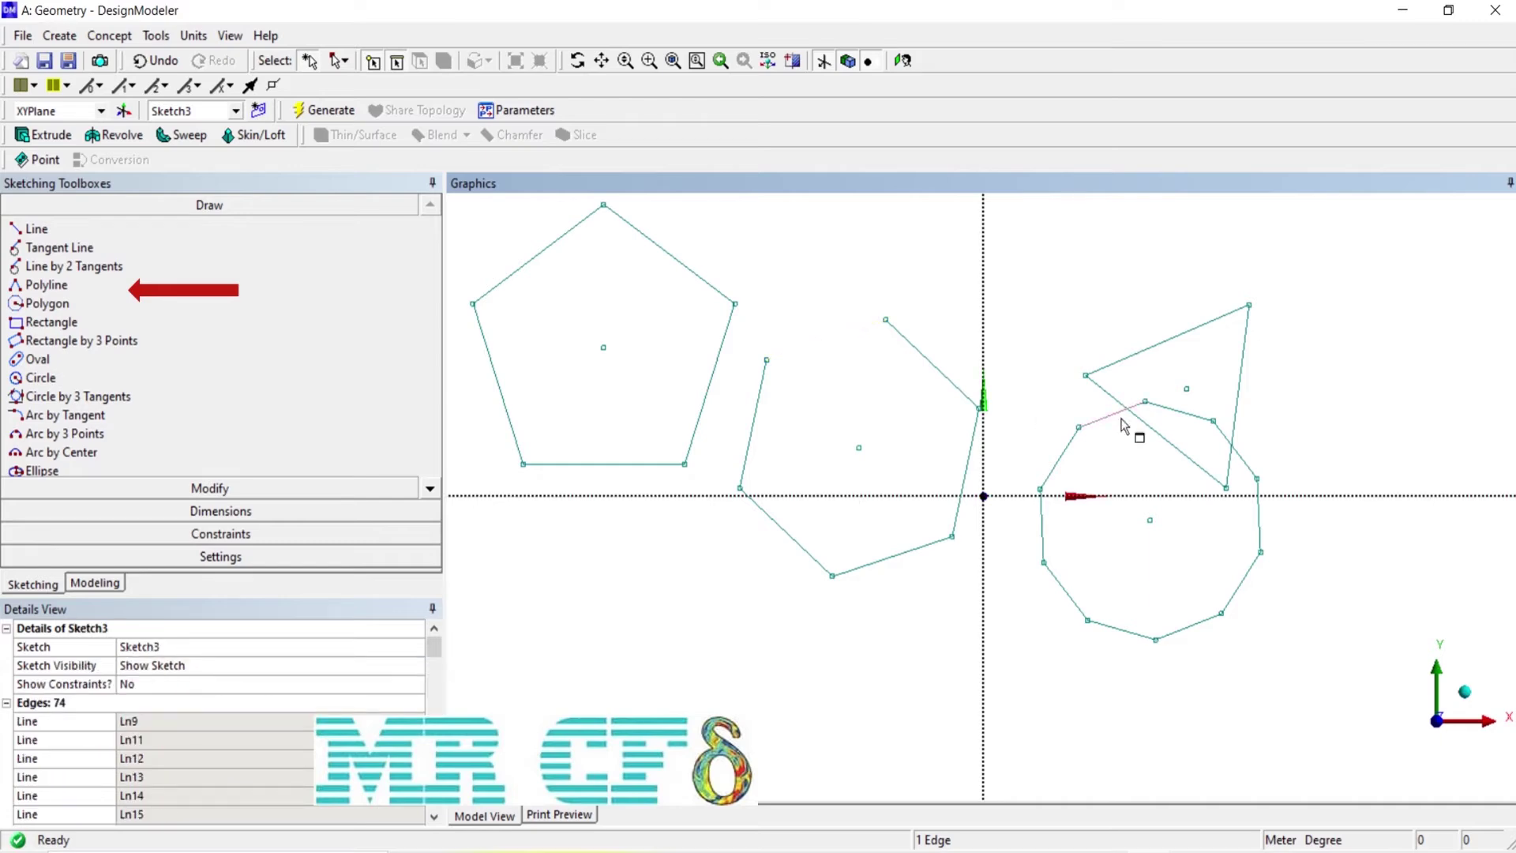
left_click(1168, 350)
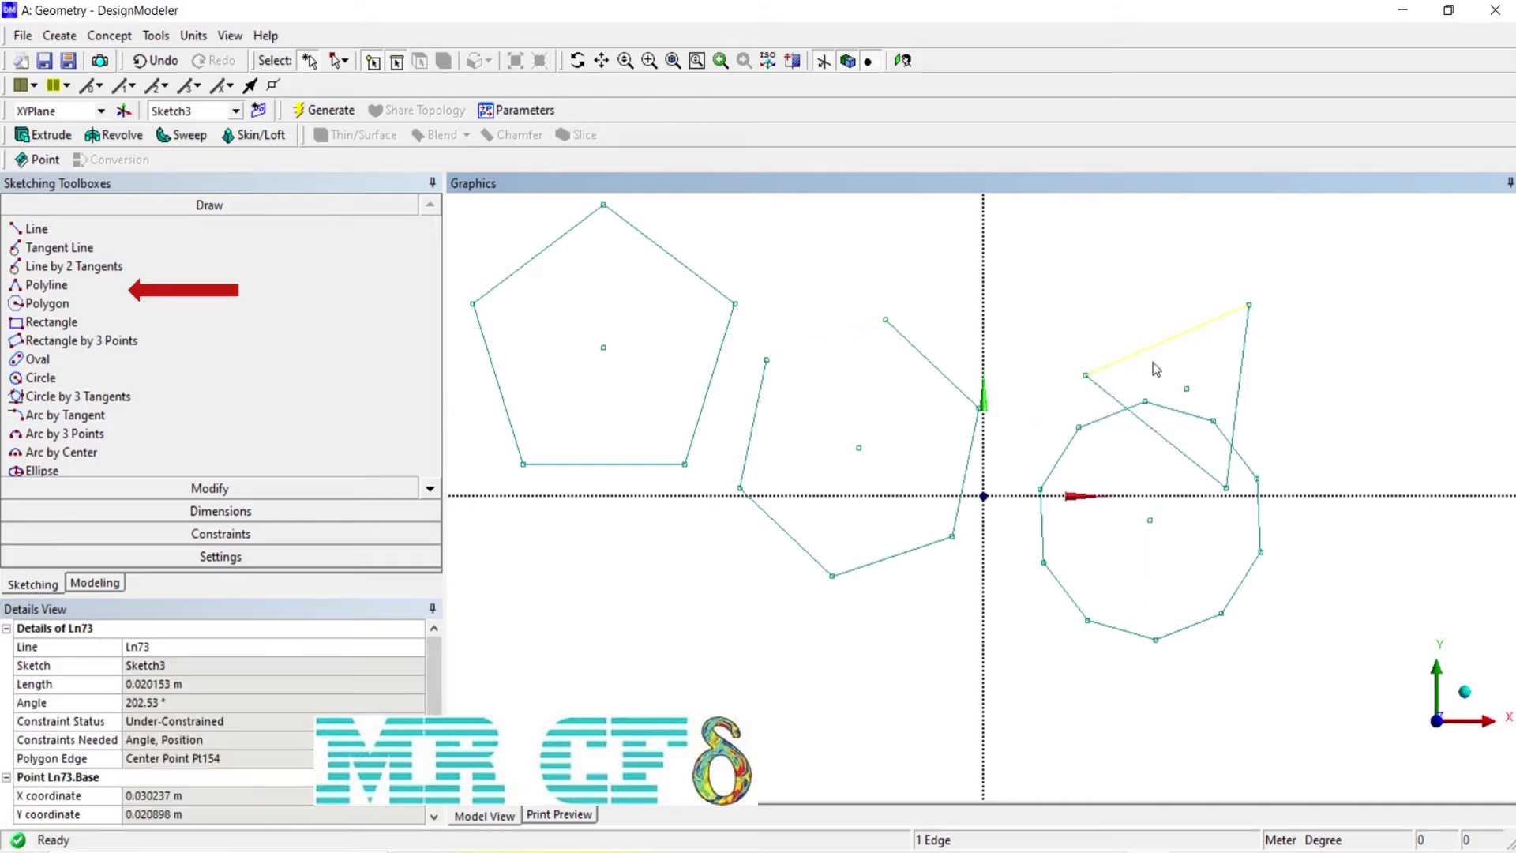
left_click(1114, 404, "ctrl")
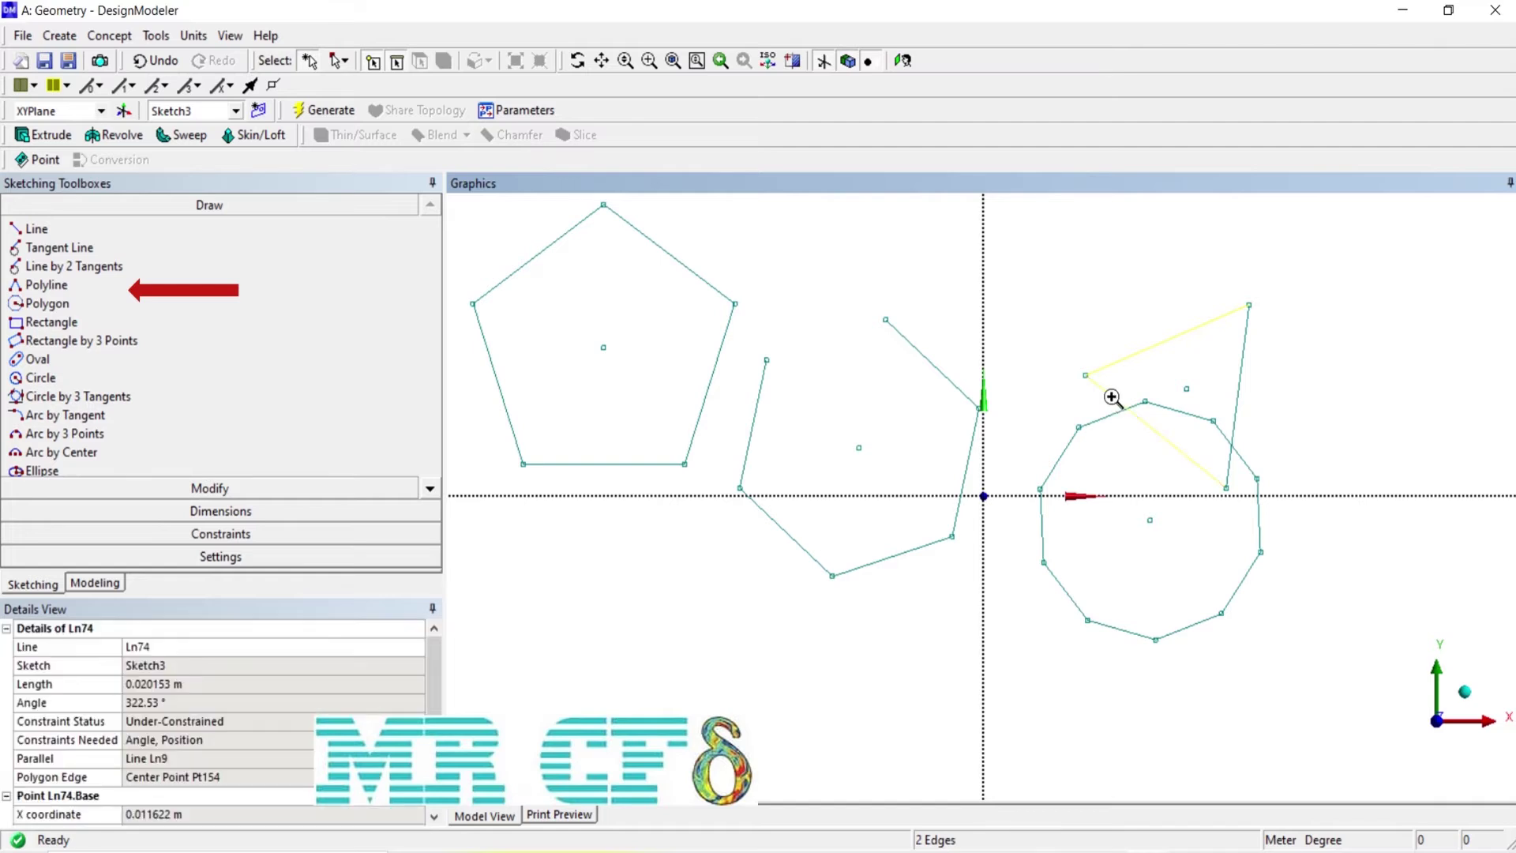
right_click(1113, 402)
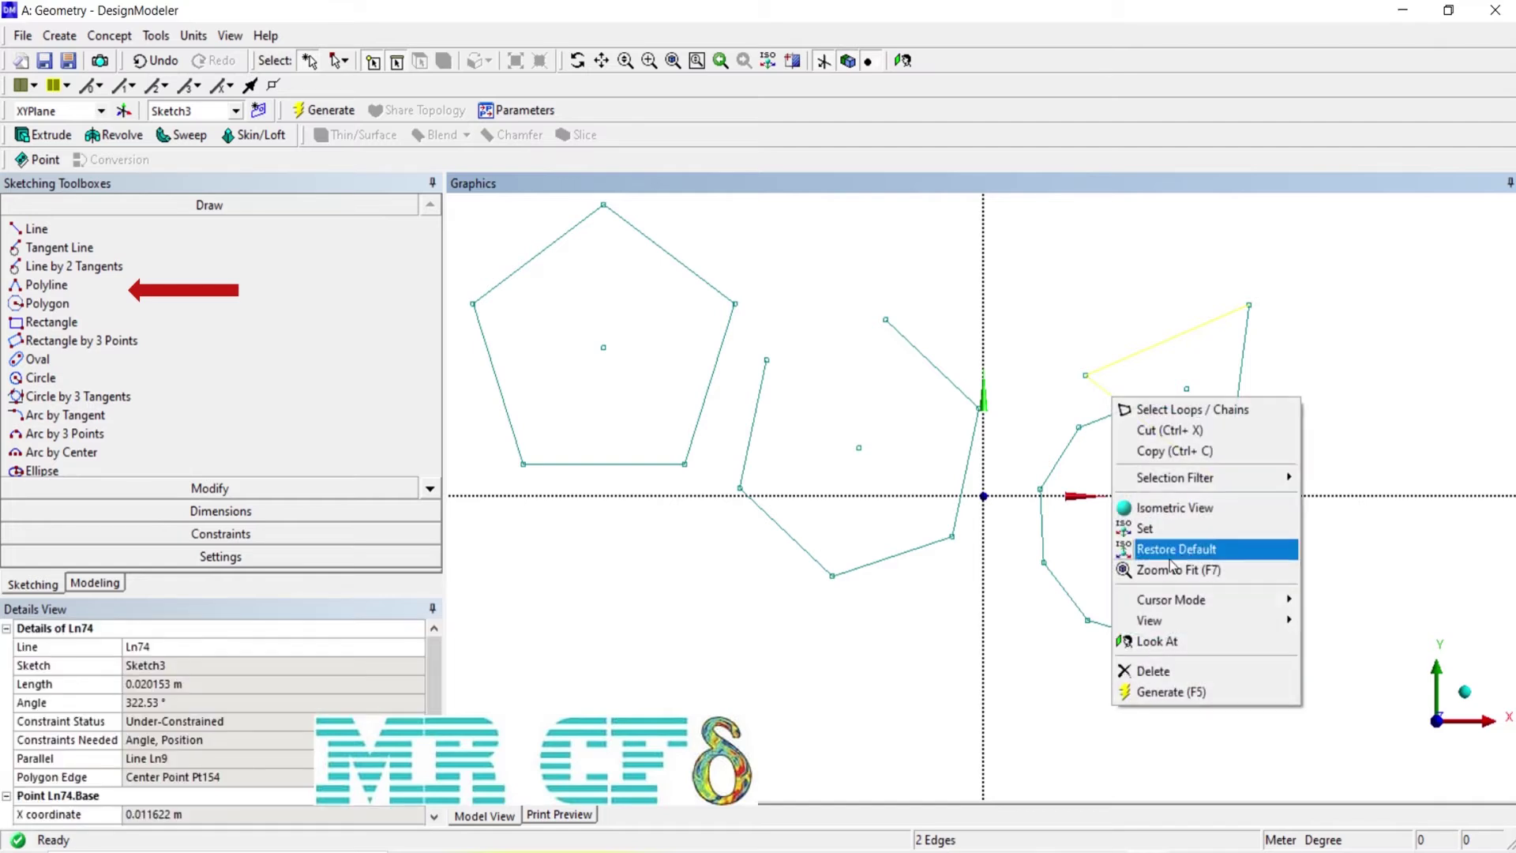
left_click(1163, 671)
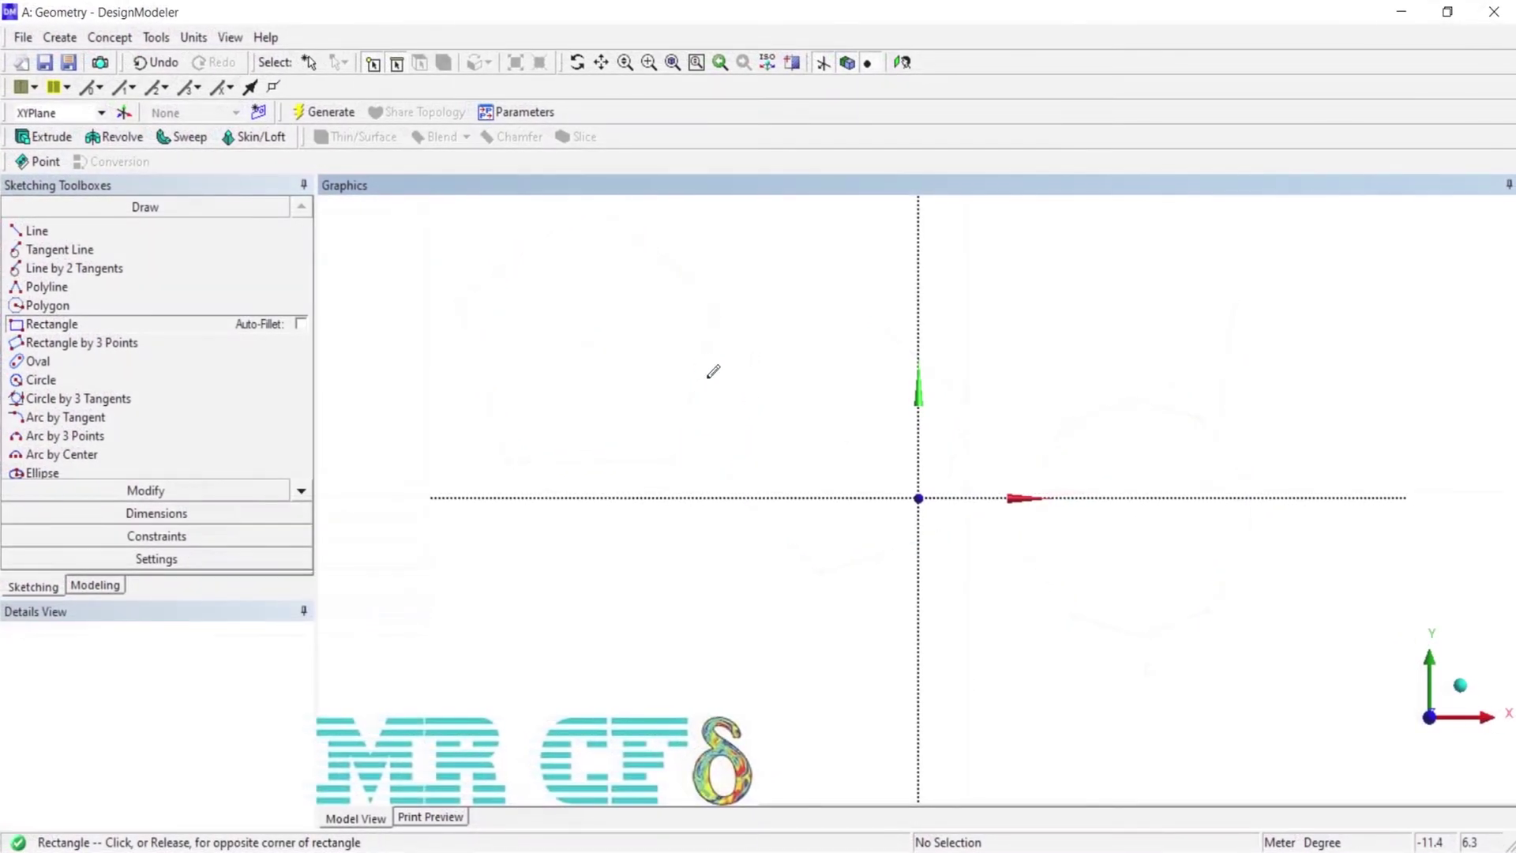
mouse_move(694, 368)
left_mouse_down()
mouse_move(869, 507)
mouse_move(1029, 563)
left_mouse_up()
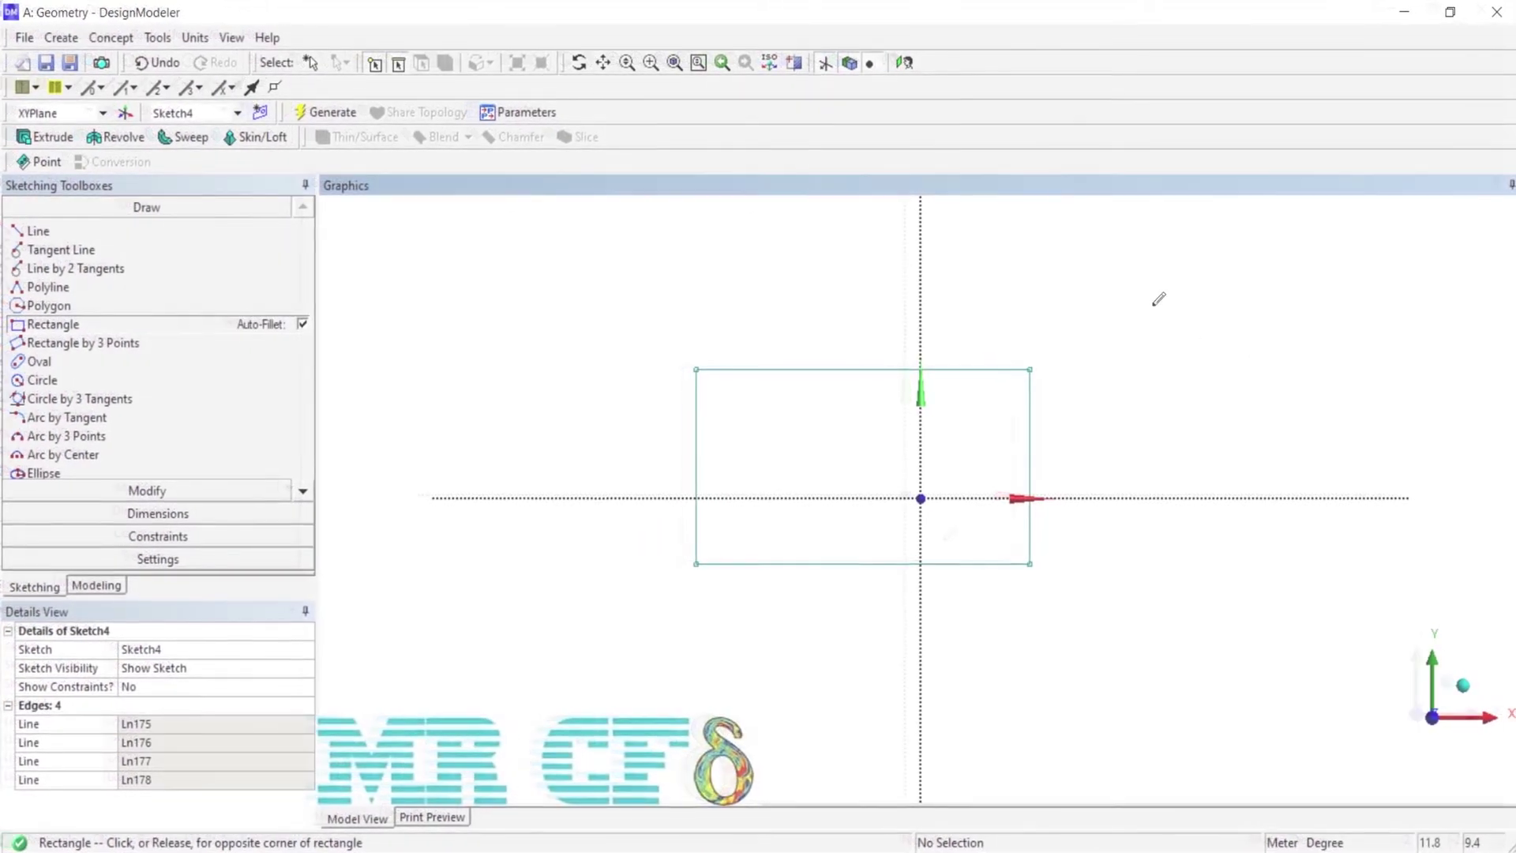
- Draw an auto-filleted rectangle to the right of the first rectangle
left_click(1149, 304)
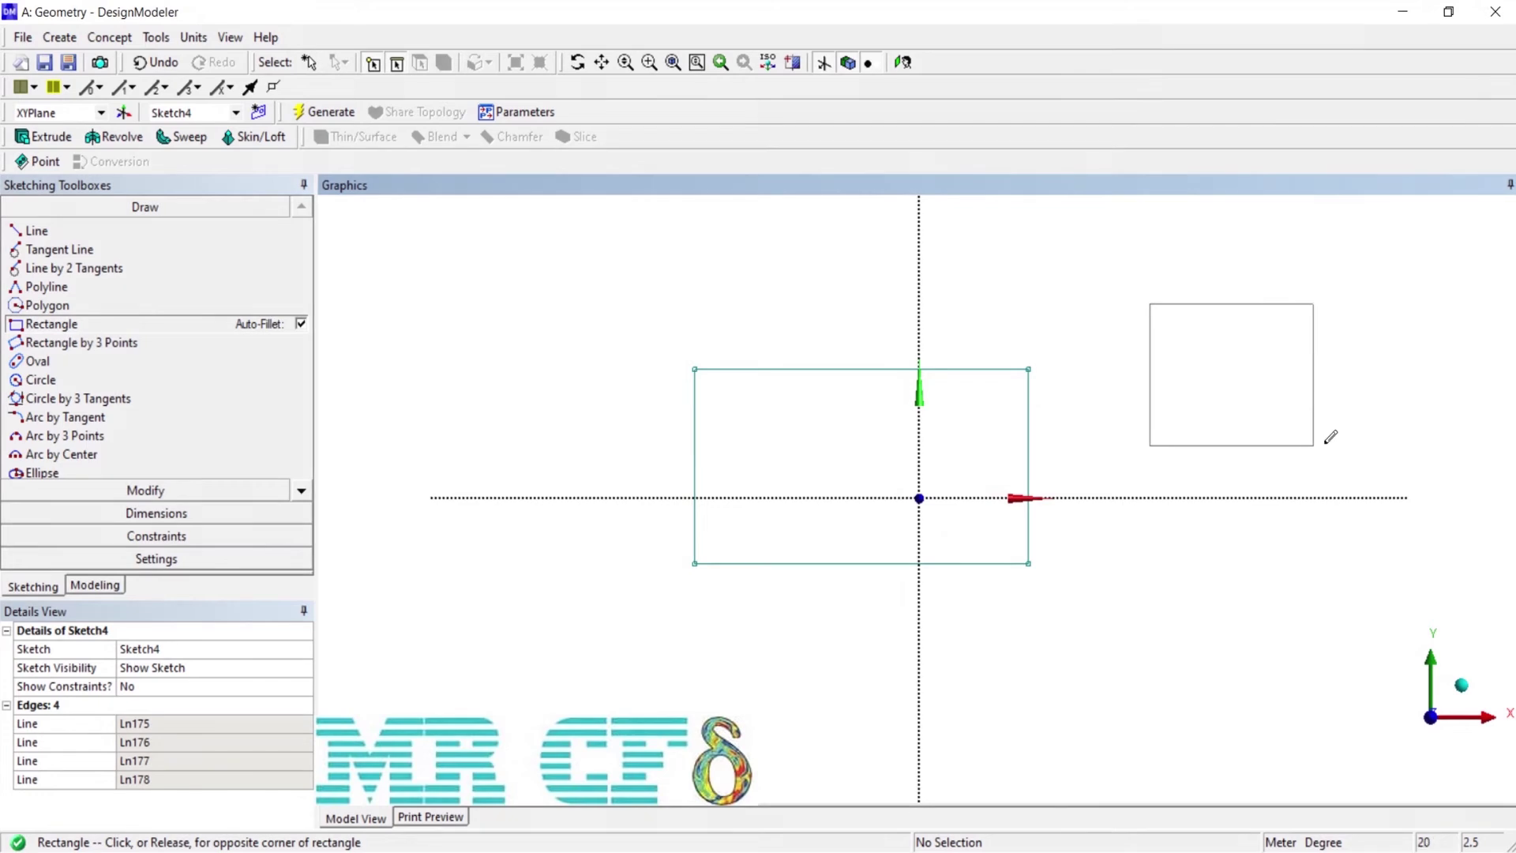
left_click(1458, 544)
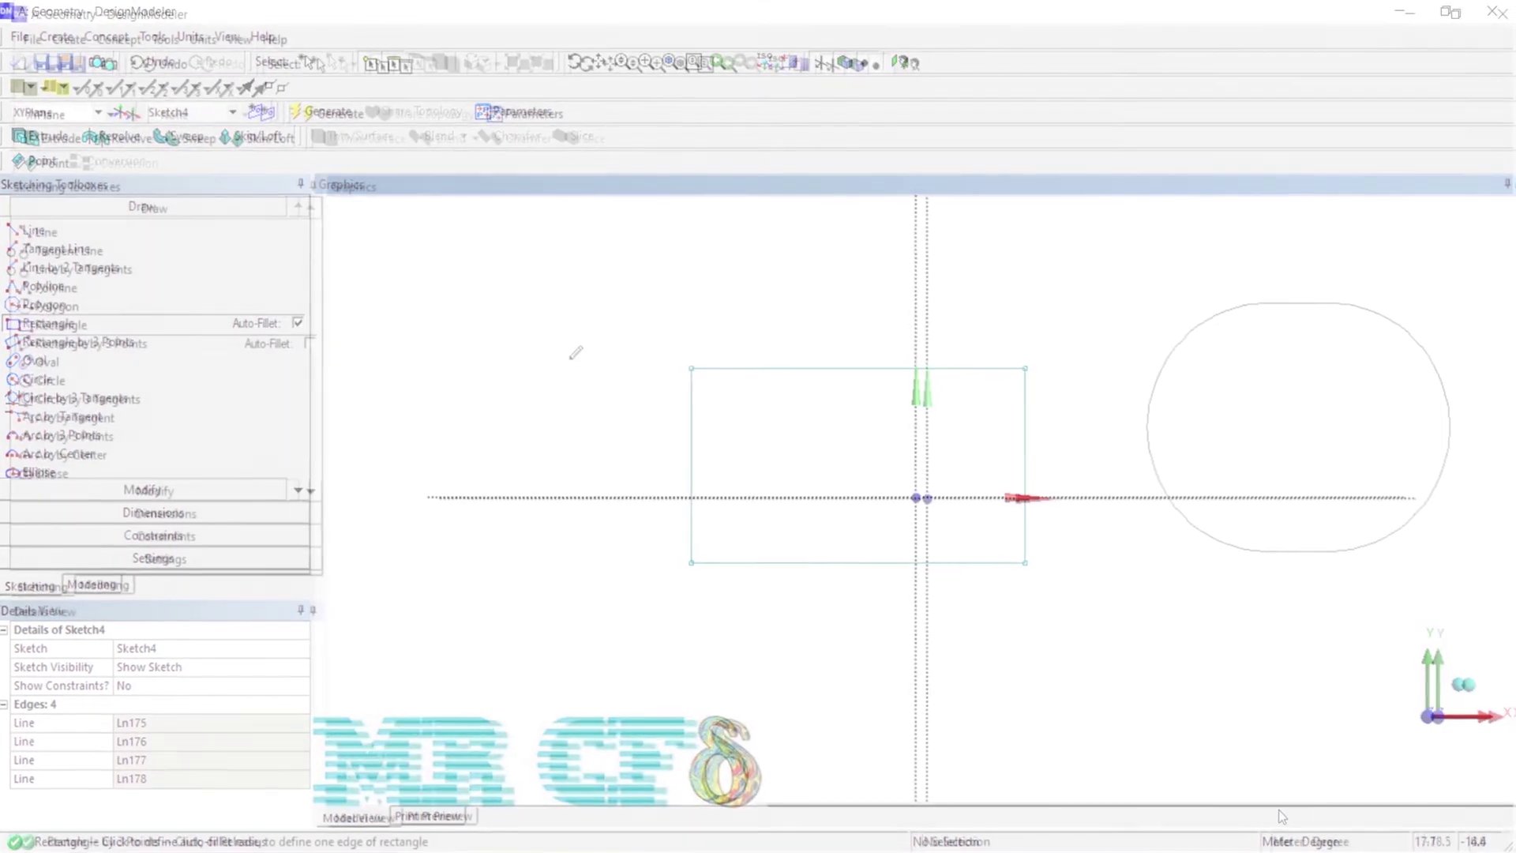
- Complete the tilted three-point rectangle left of the origin
left_click(806, 408)
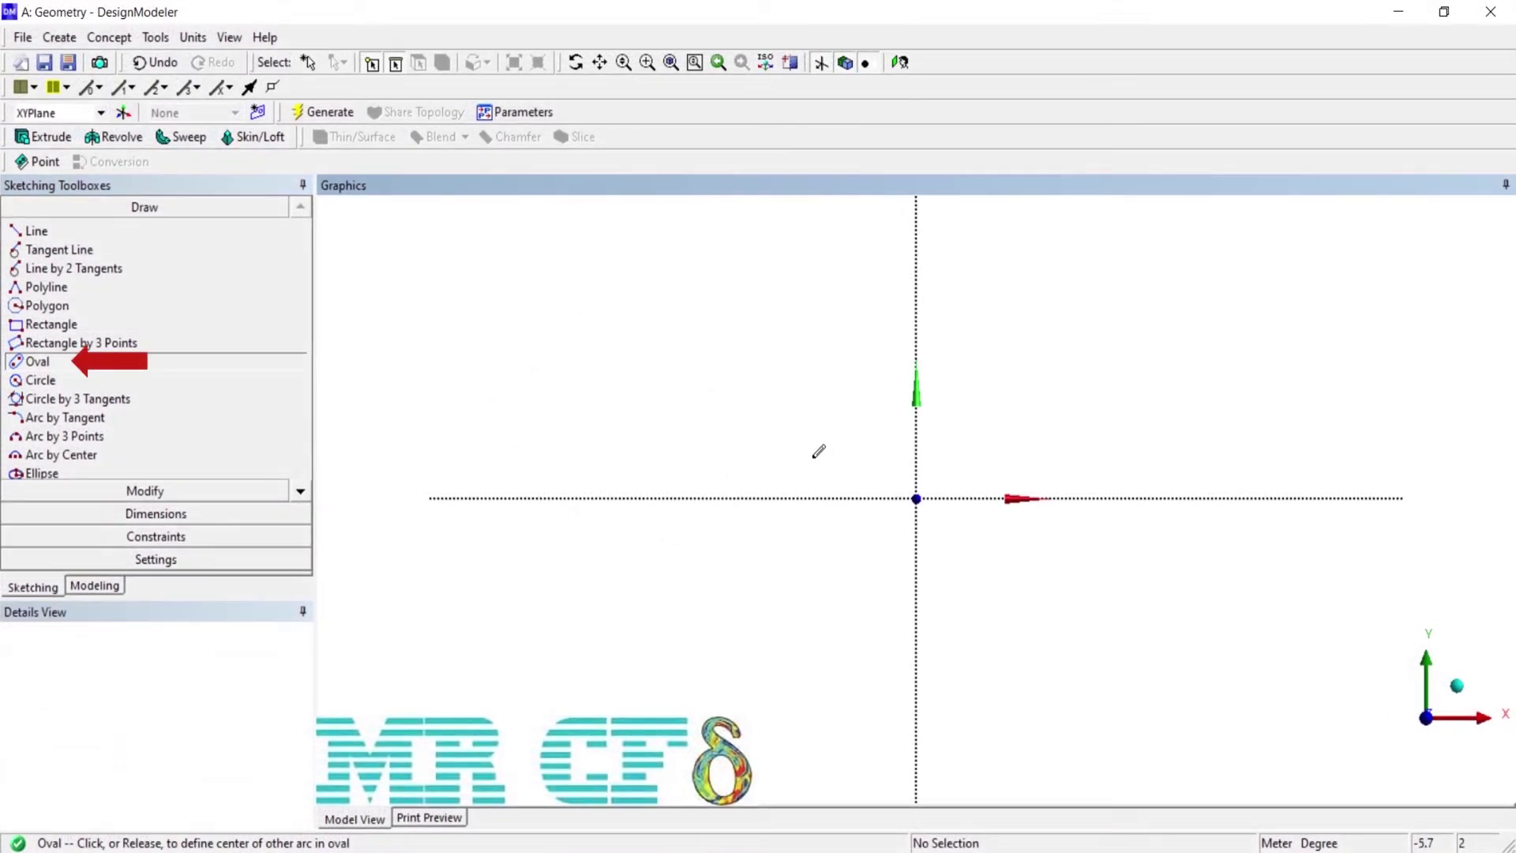
- Finish the vertical oval below the horizontal one with its second centre and radius
left_click(895, 470)
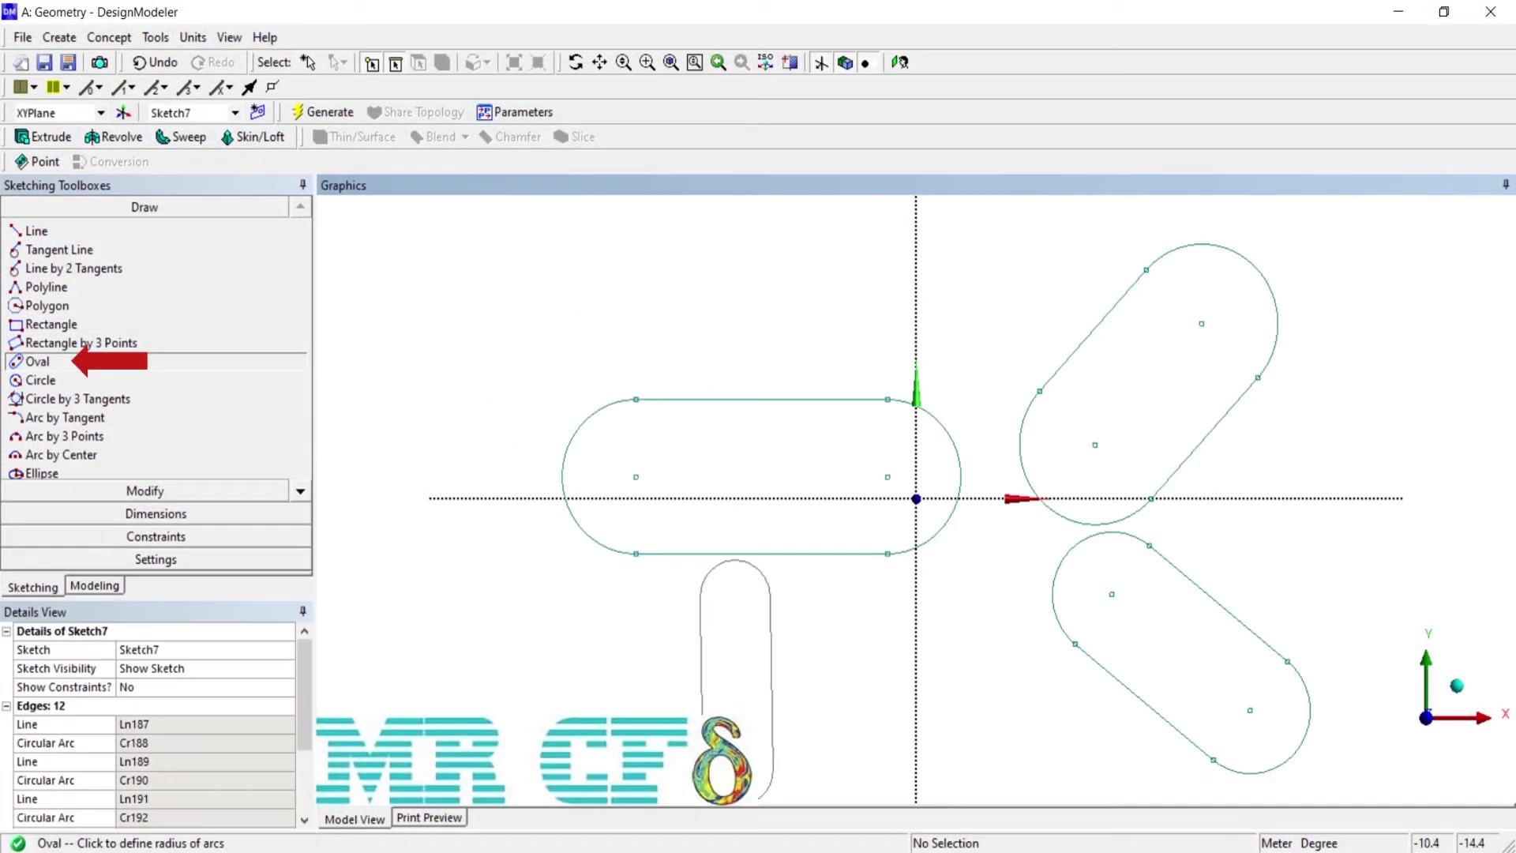
left_click(773, 624)
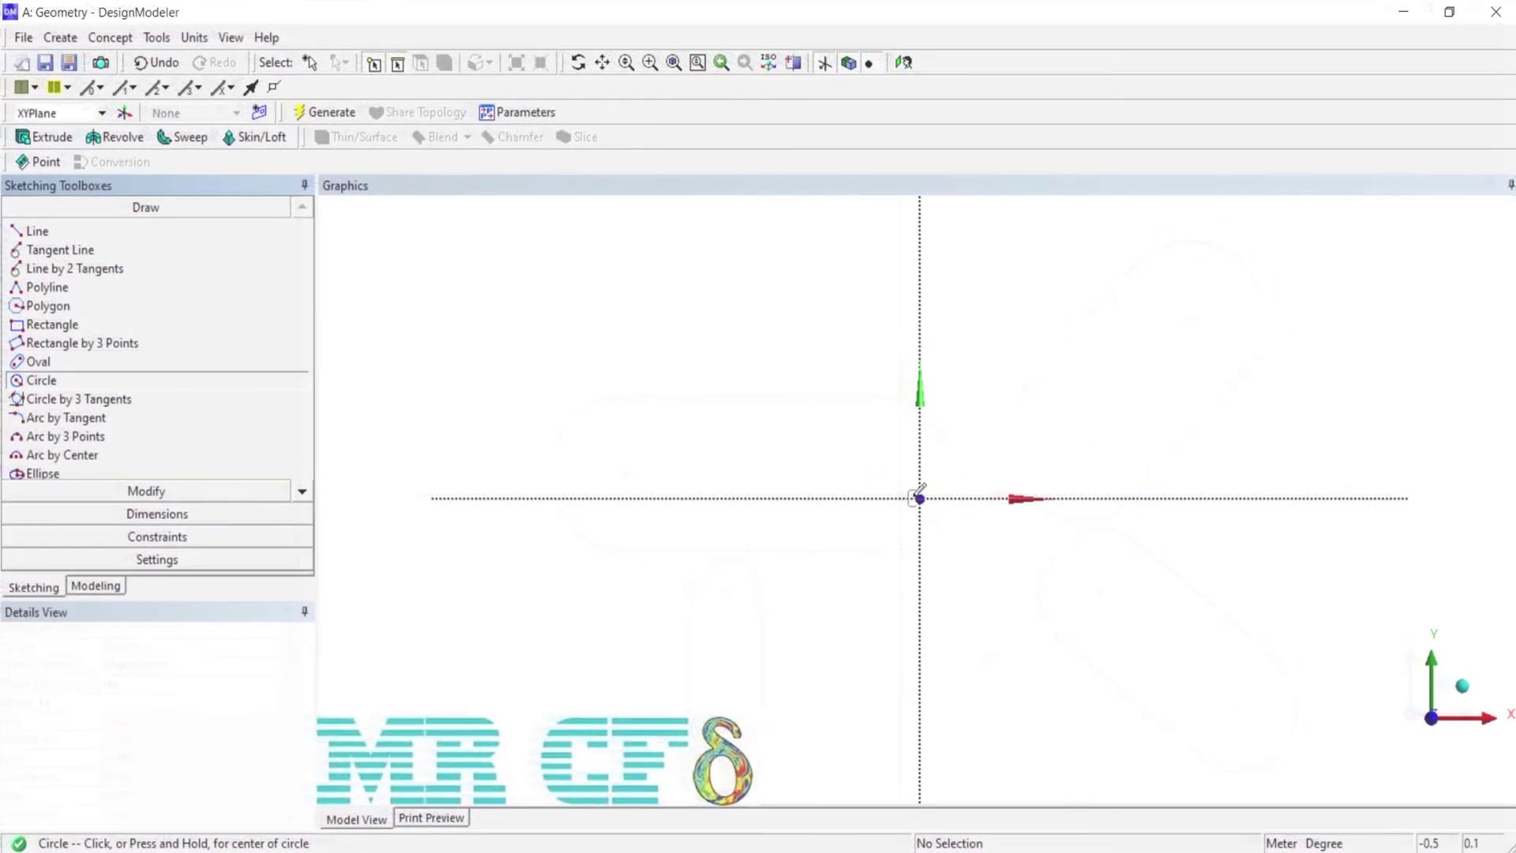
- Place two circles in Sketch8: a large one left of the Y axis, a small one upper right
left_click(698, 450)
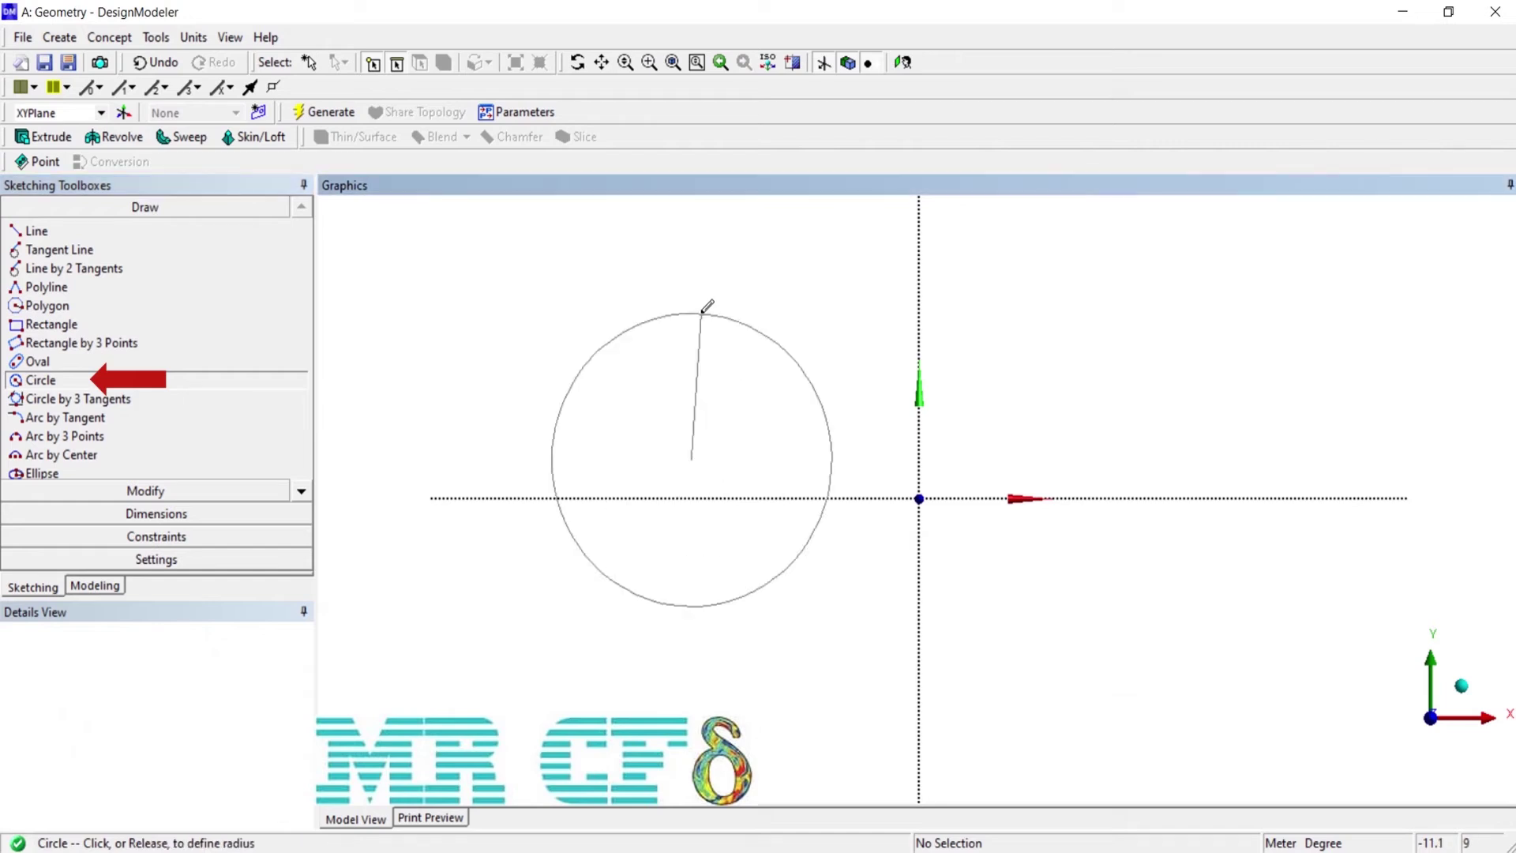
left_click(706, 306)
left_click(1064, 360)
left_click(1085, 416)
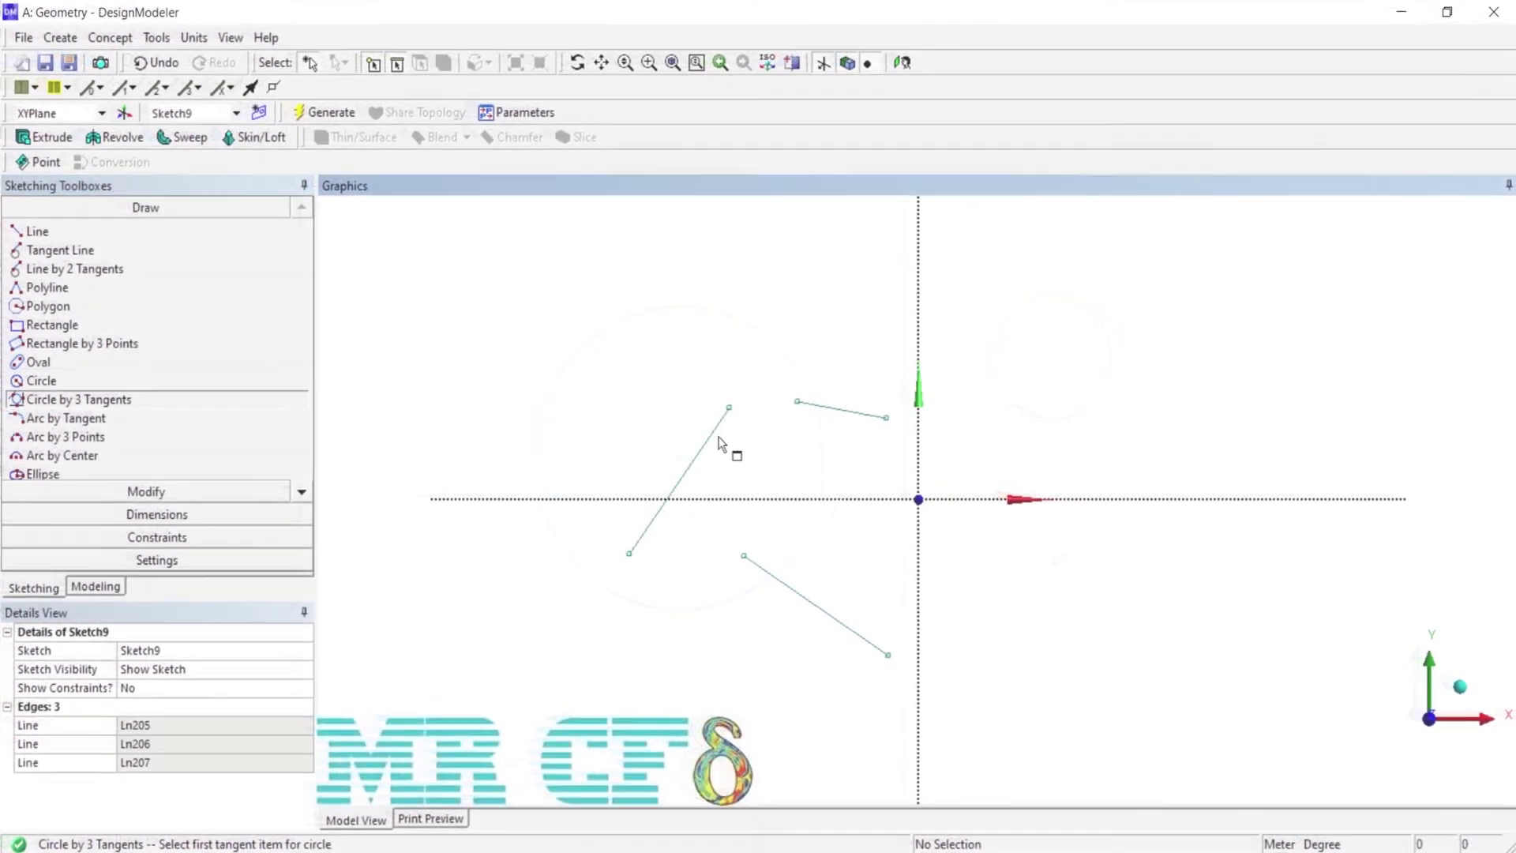
- Draw a circle tangent to the left, top and bottom lines of Sketch9
left_click(710, 436)
left_click(831, 413)
left_click(829, 612)
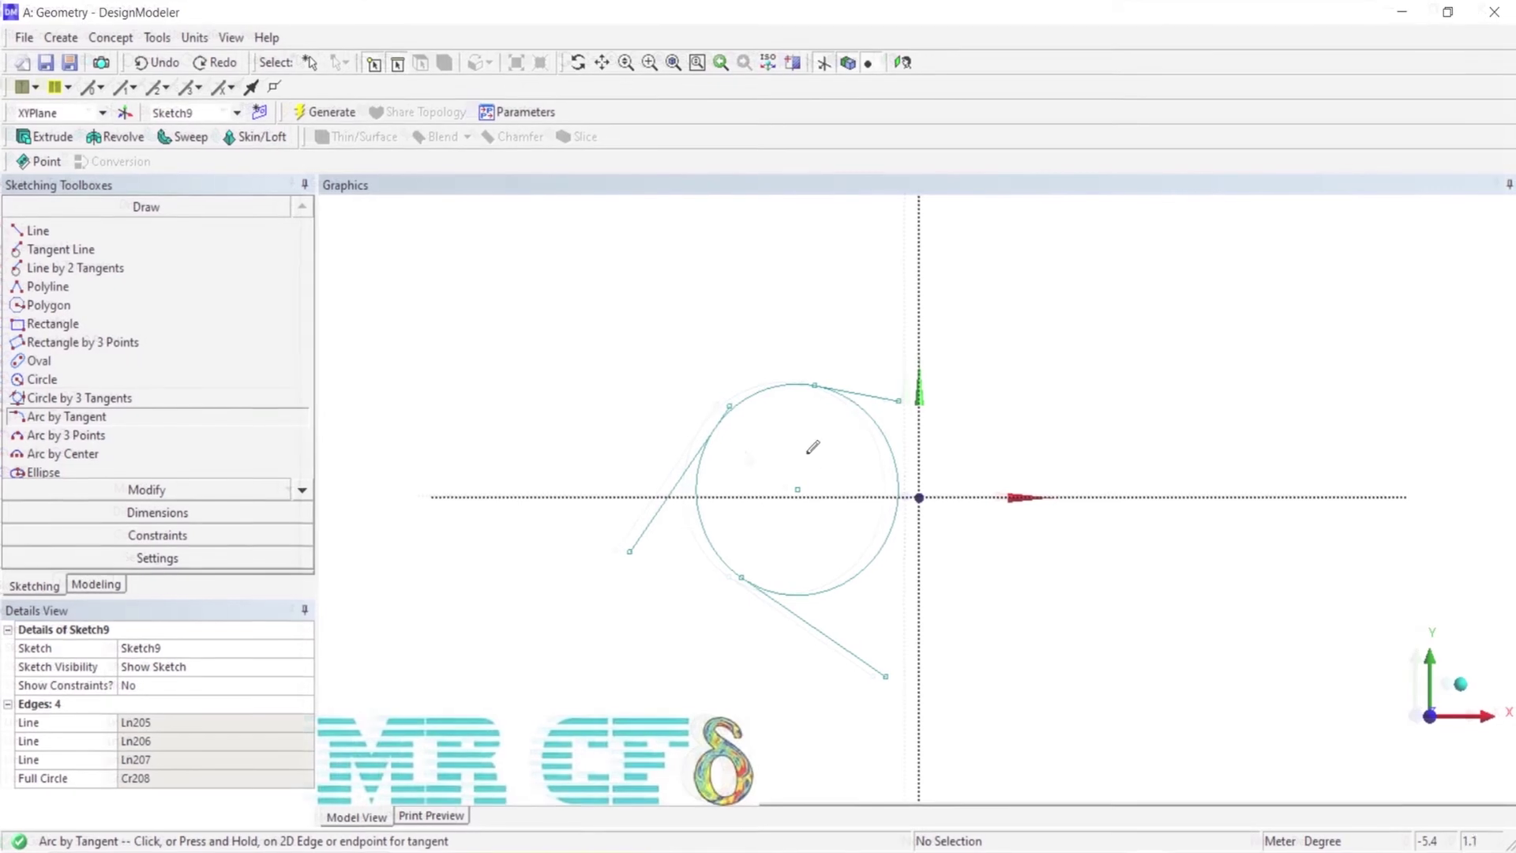
- Draw two tangent arcs, one starting on the circle and one starting from the lower line
left_click(837, 589)
left_click(968, 558)
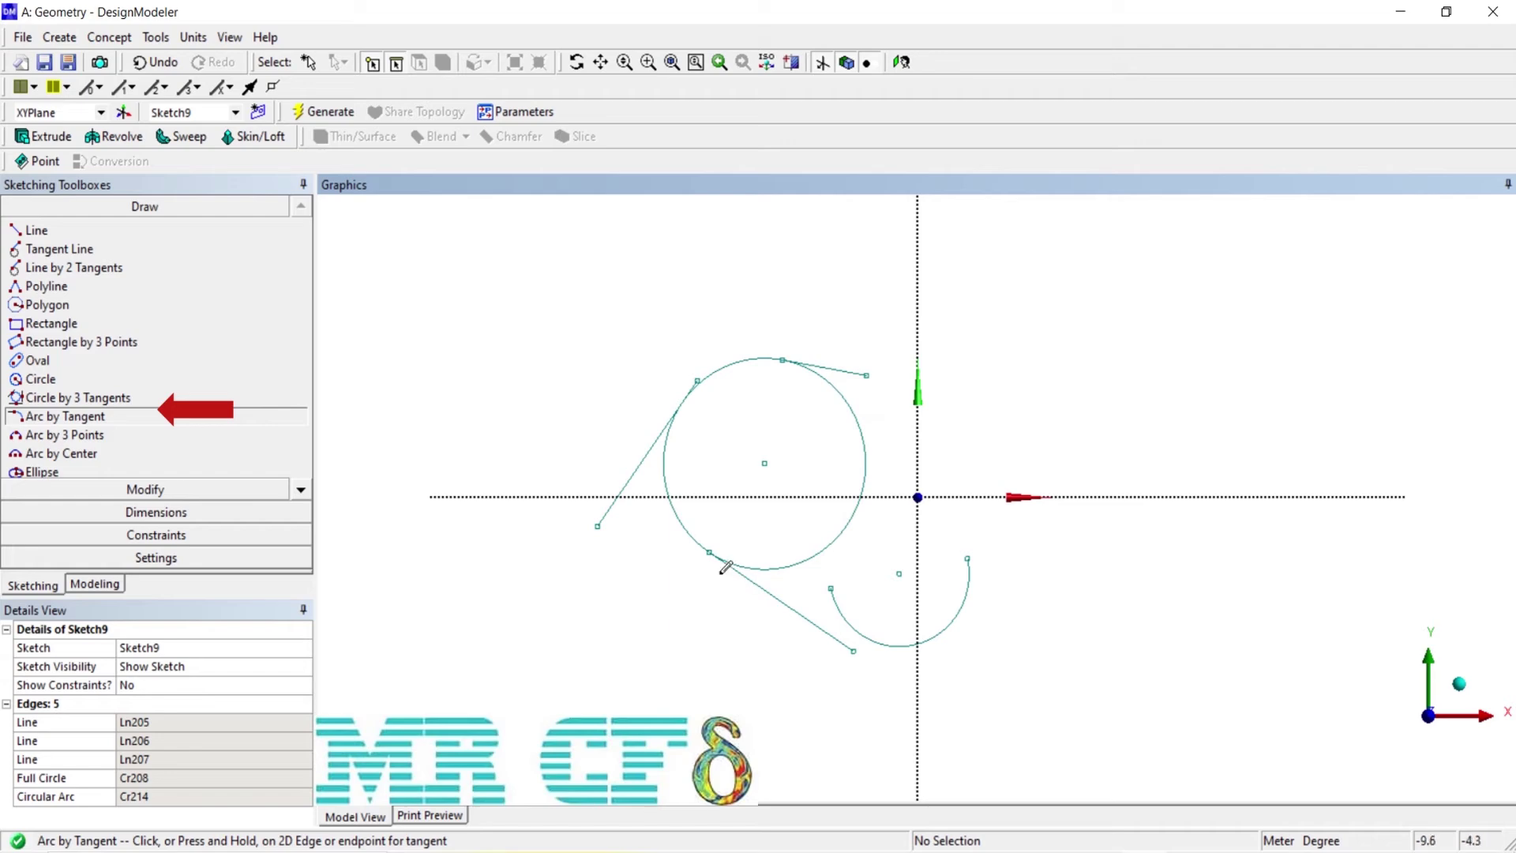
left_click(808, 620)
left_click(696, 640)
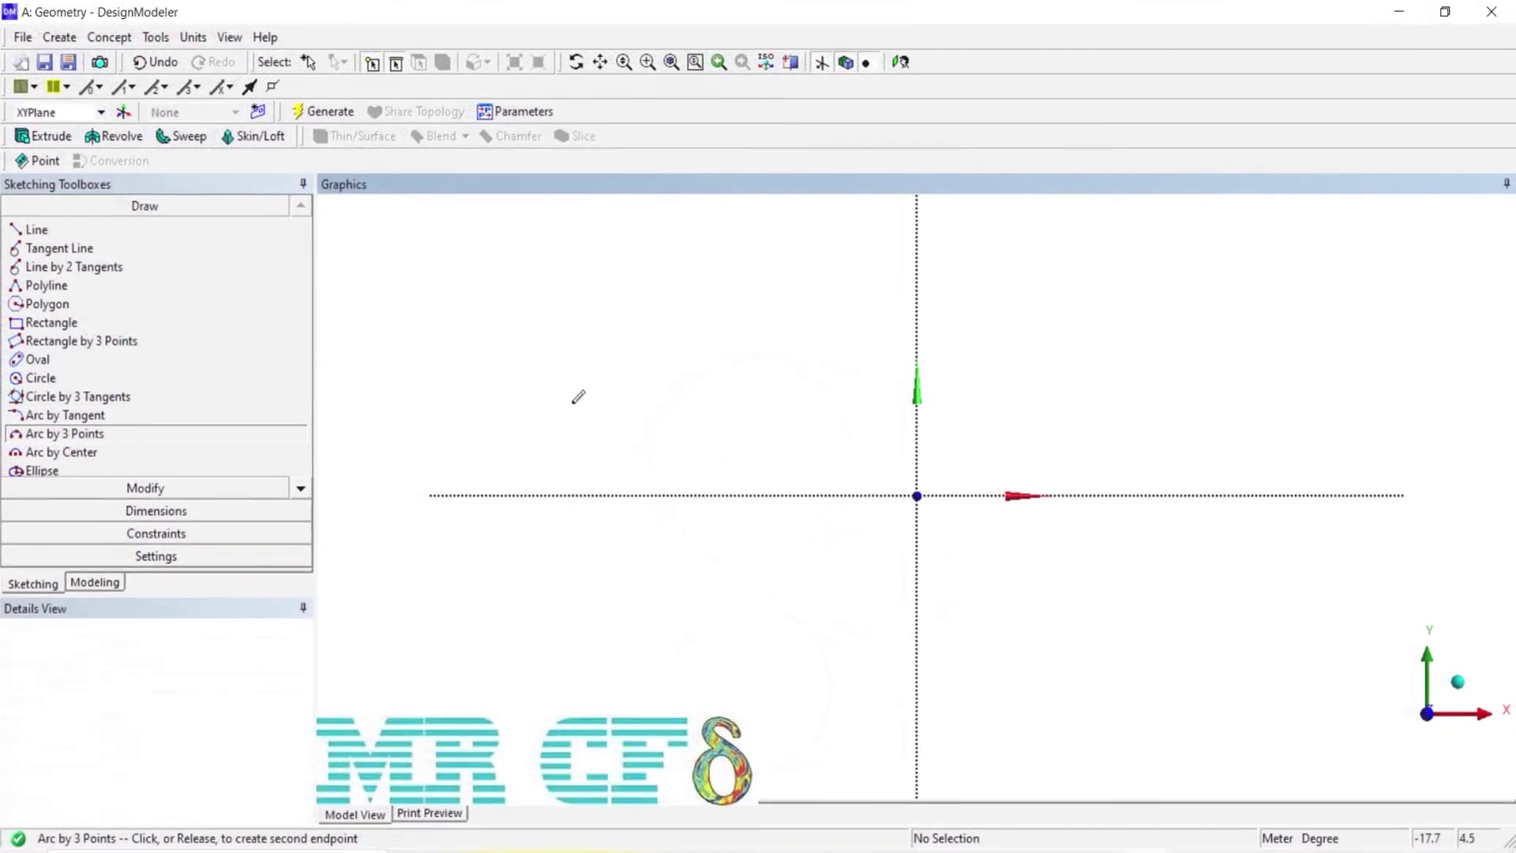
- Draw four three-point arcs, shrinking from a large first arc to a tiny one at lower right
left_click(760, 284)
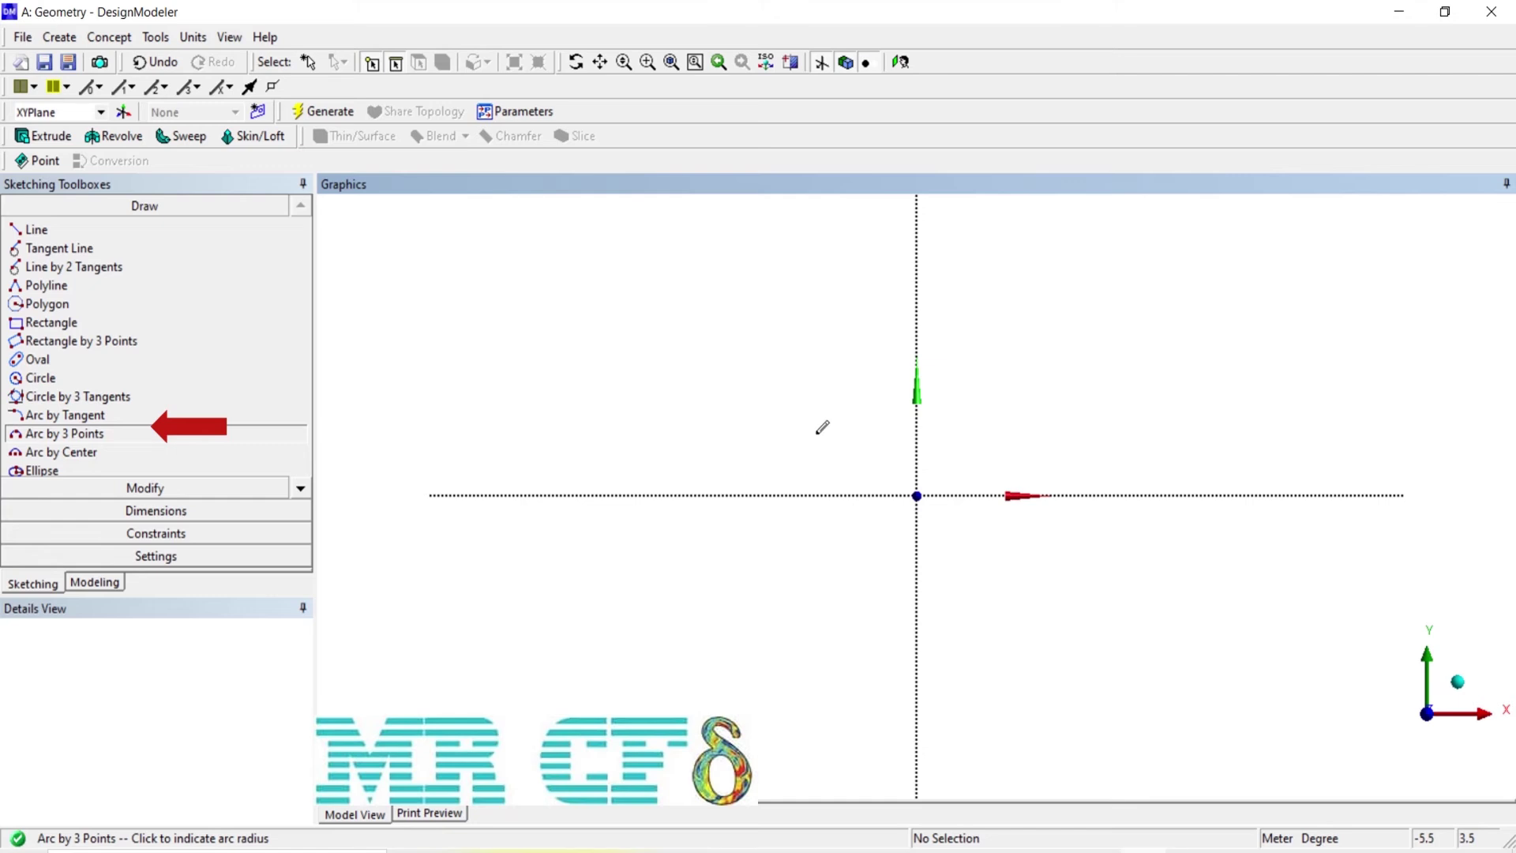
left_click(859, 472)
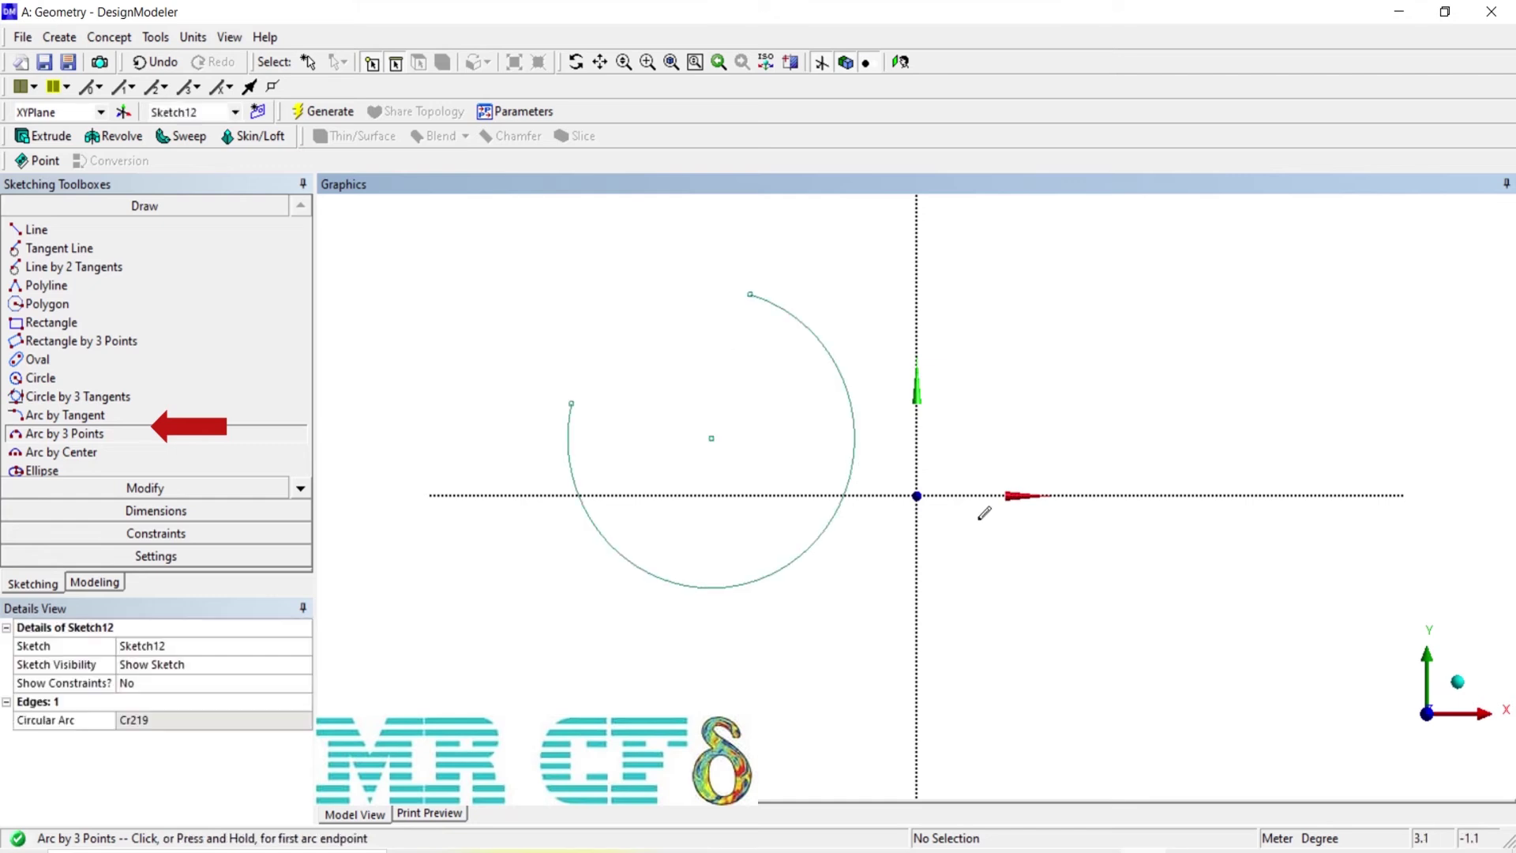
left_click(1060, 369)
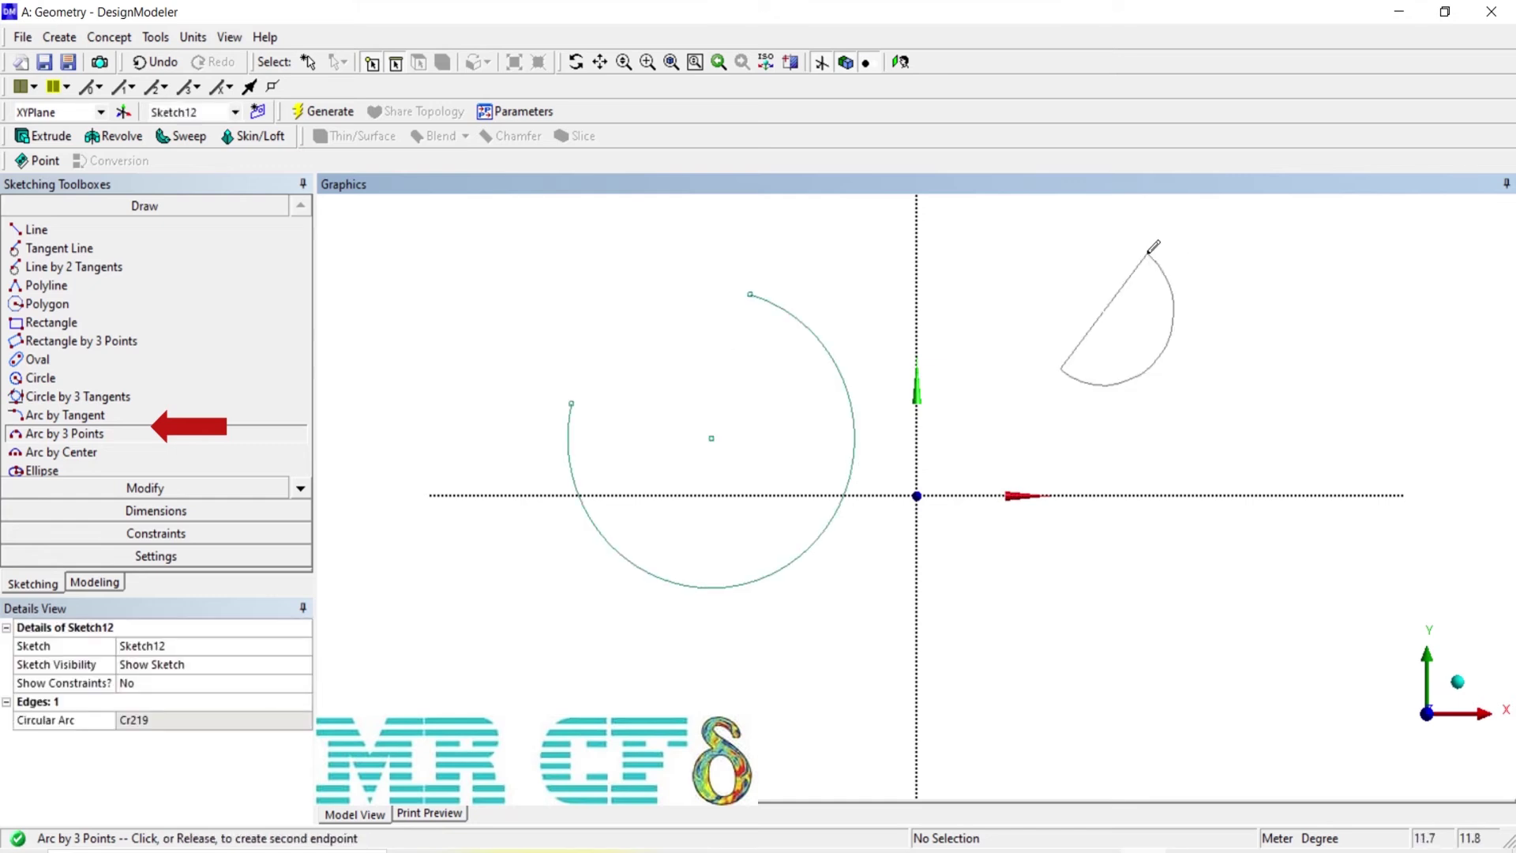
left_click(1081, 263)
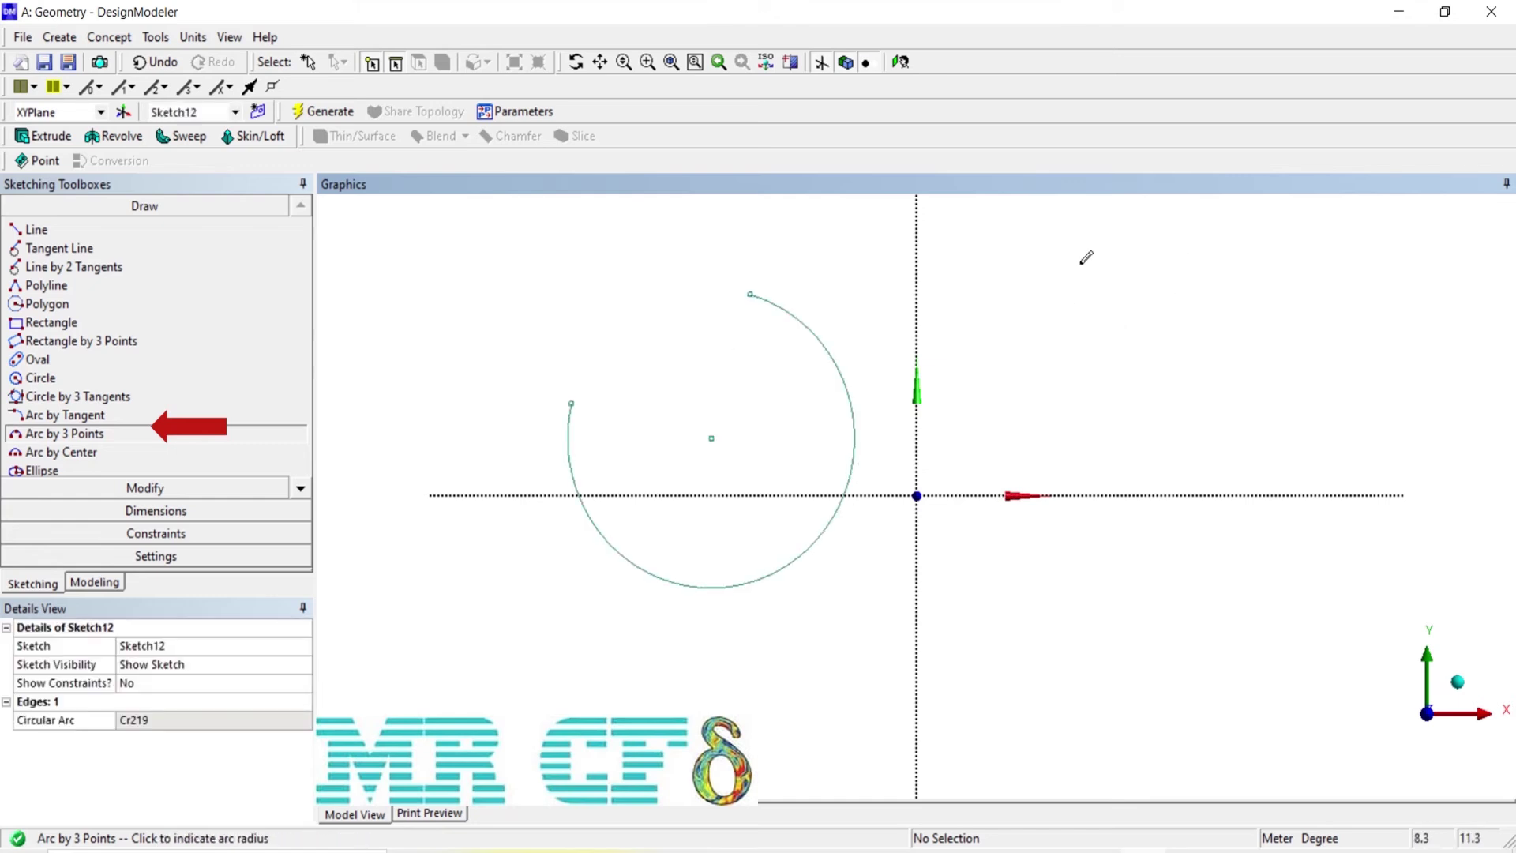
left_click(1002, 356)
left_click(1155, 647)
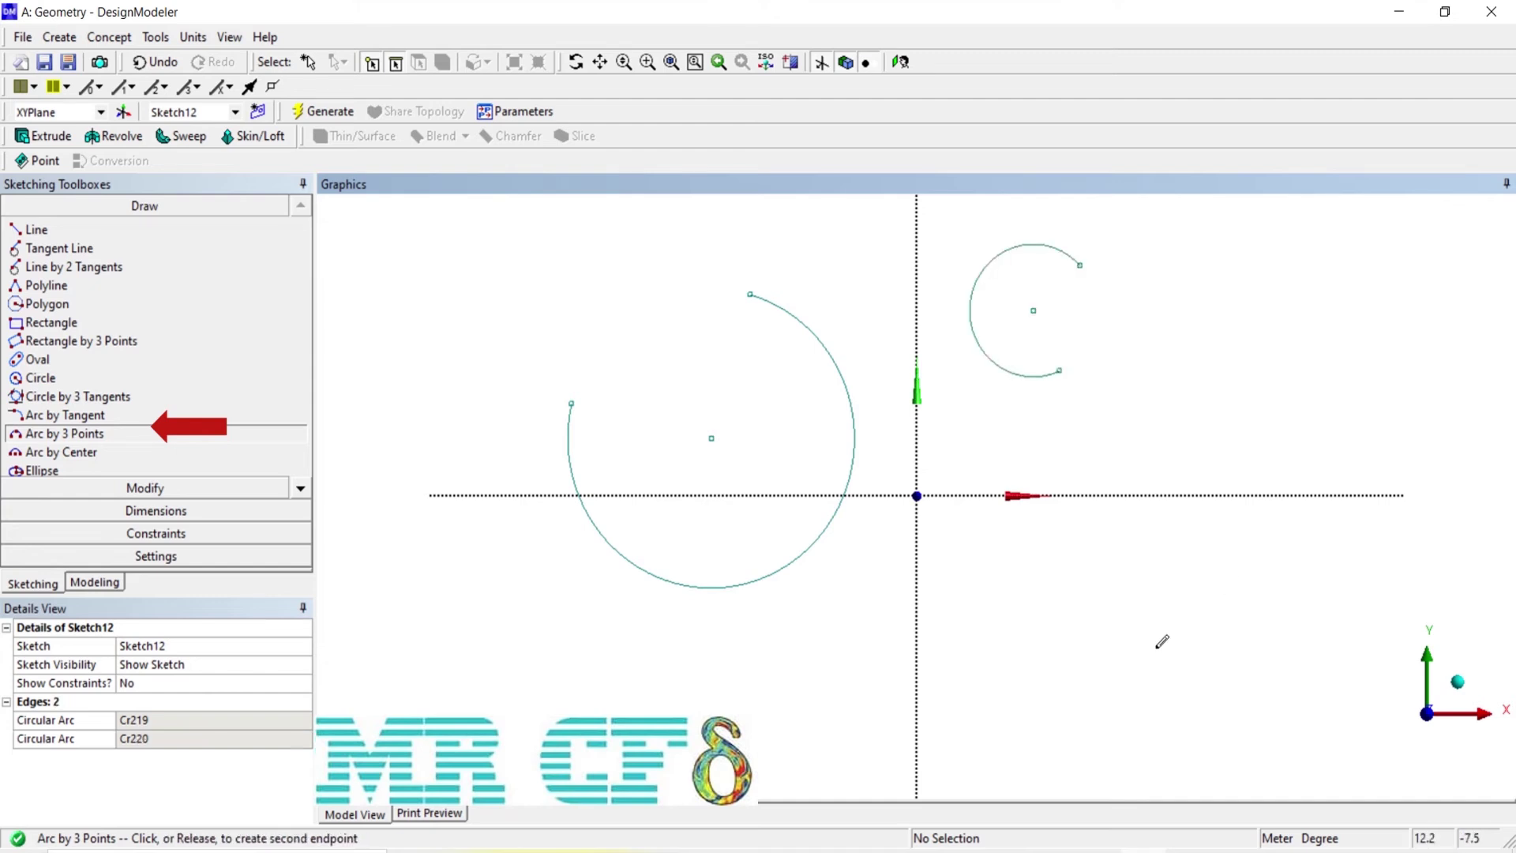
left_click(1203, 610)
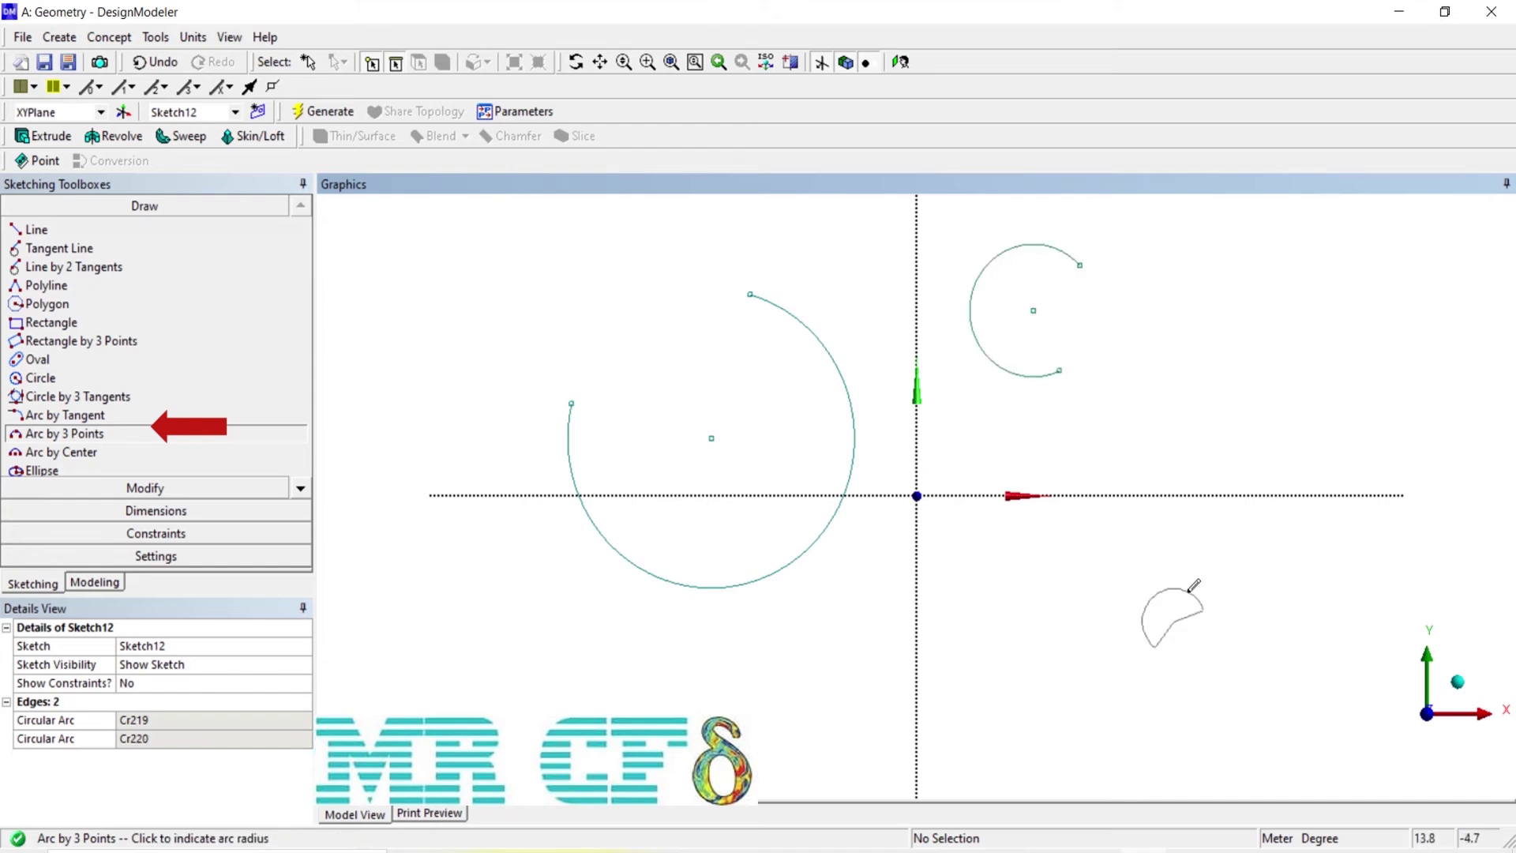
left_click(1144, 618)
left_click_drag(1295, 720, 1256, 663)
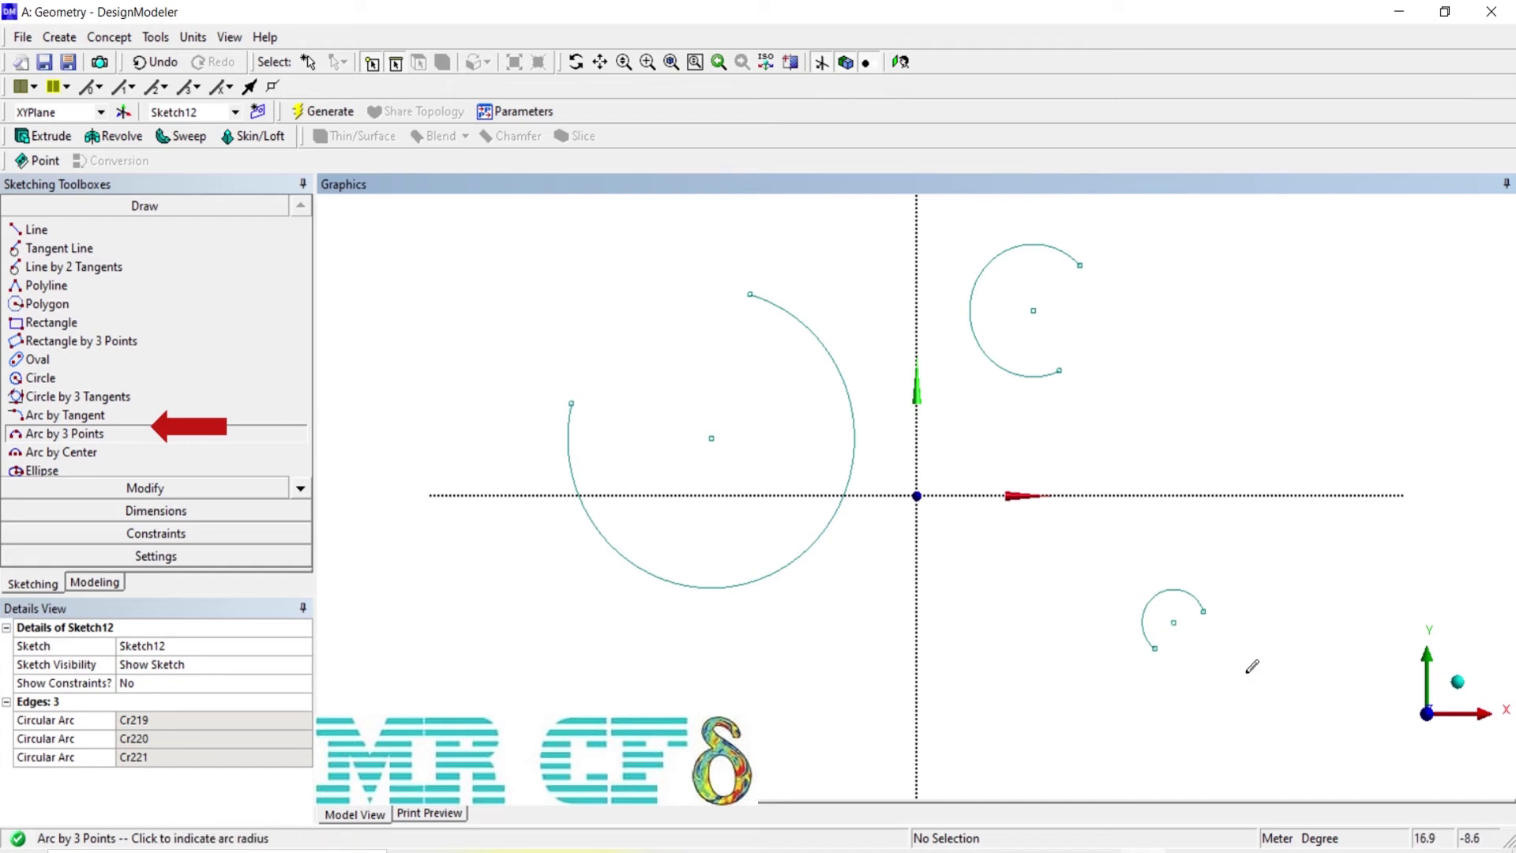
left_click(1249, 668)
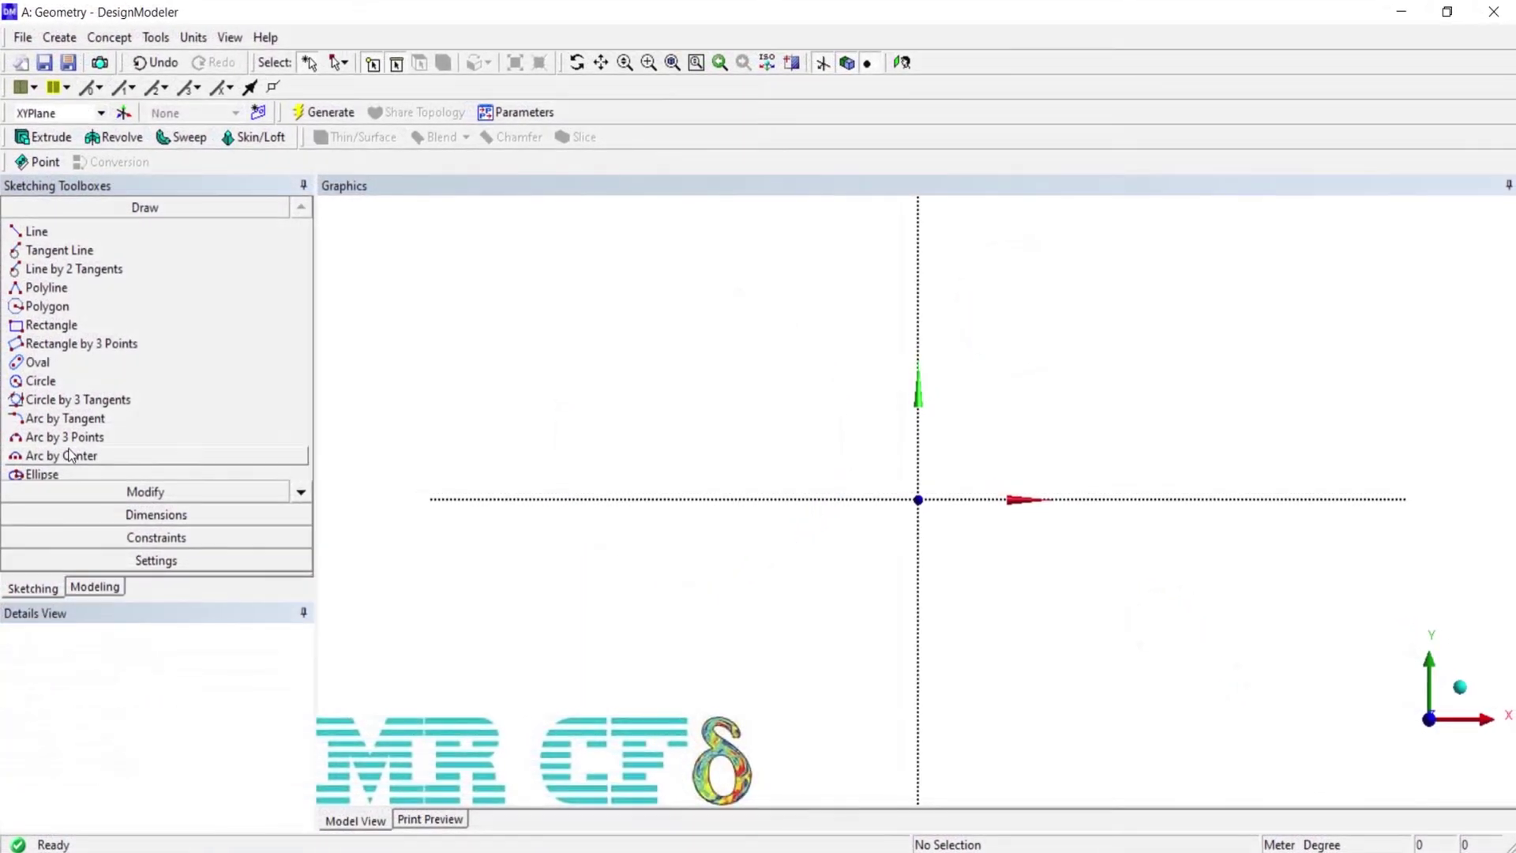
- With Arc by Center, draw a large half-arc, a short upper-right arc and a small near-full arc
left_click(276, 457)
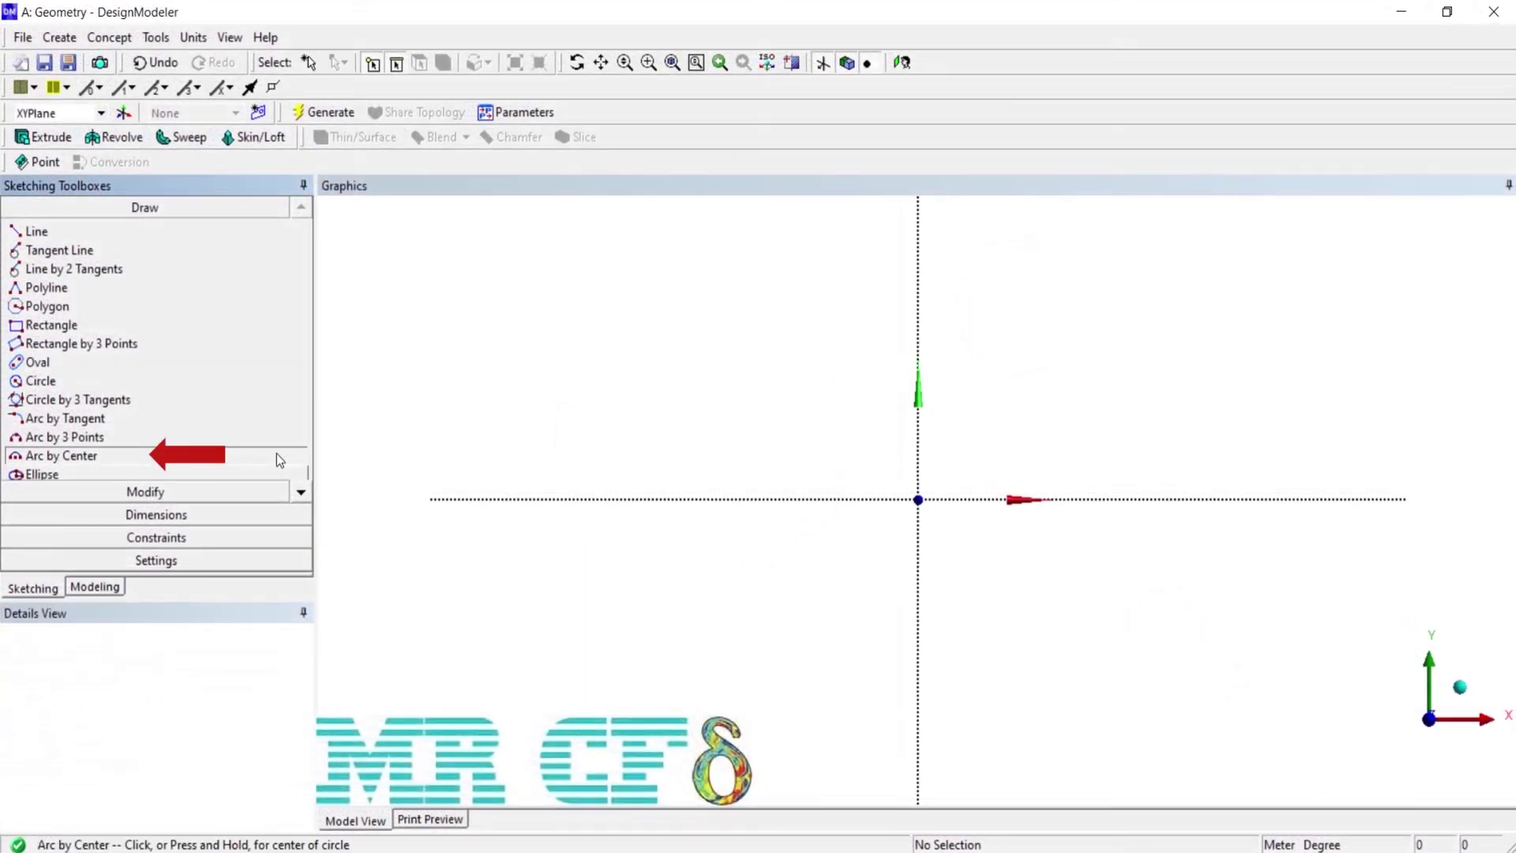
left_click(683, 425)
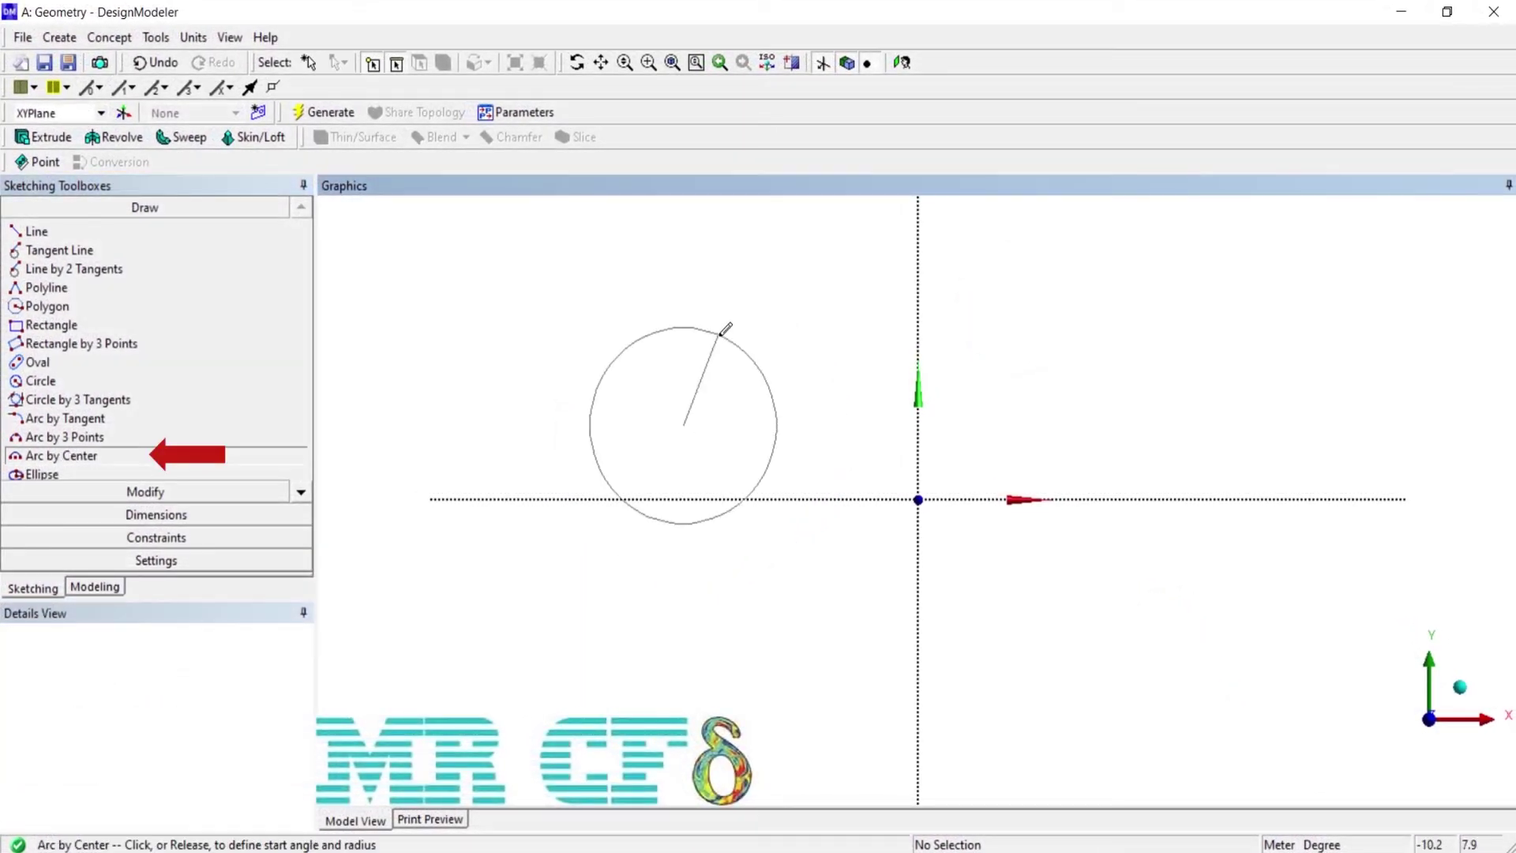
left_click(683, 320)
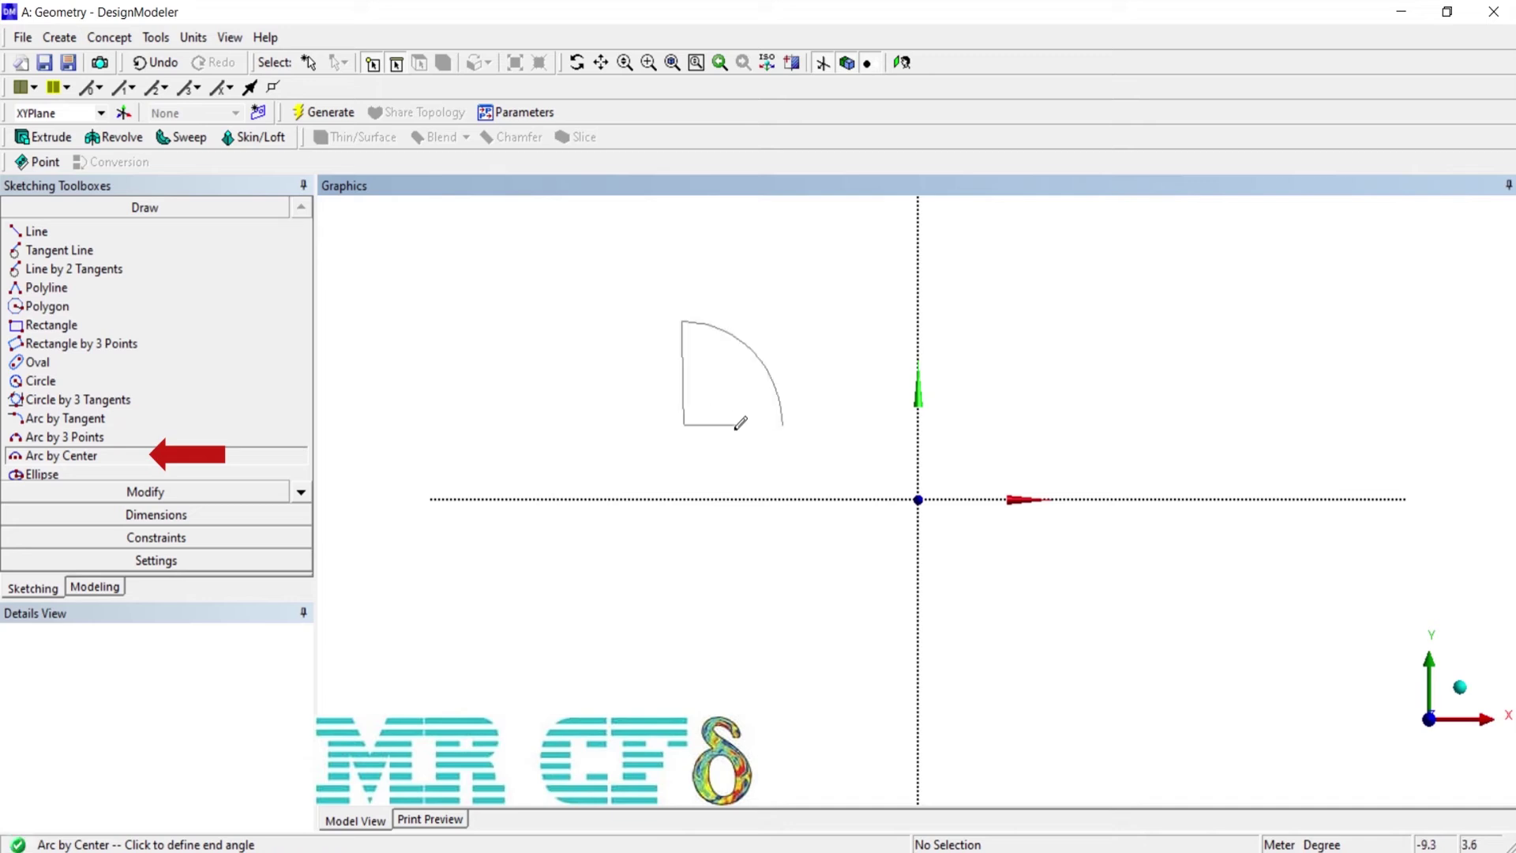
left_click(693, 463)
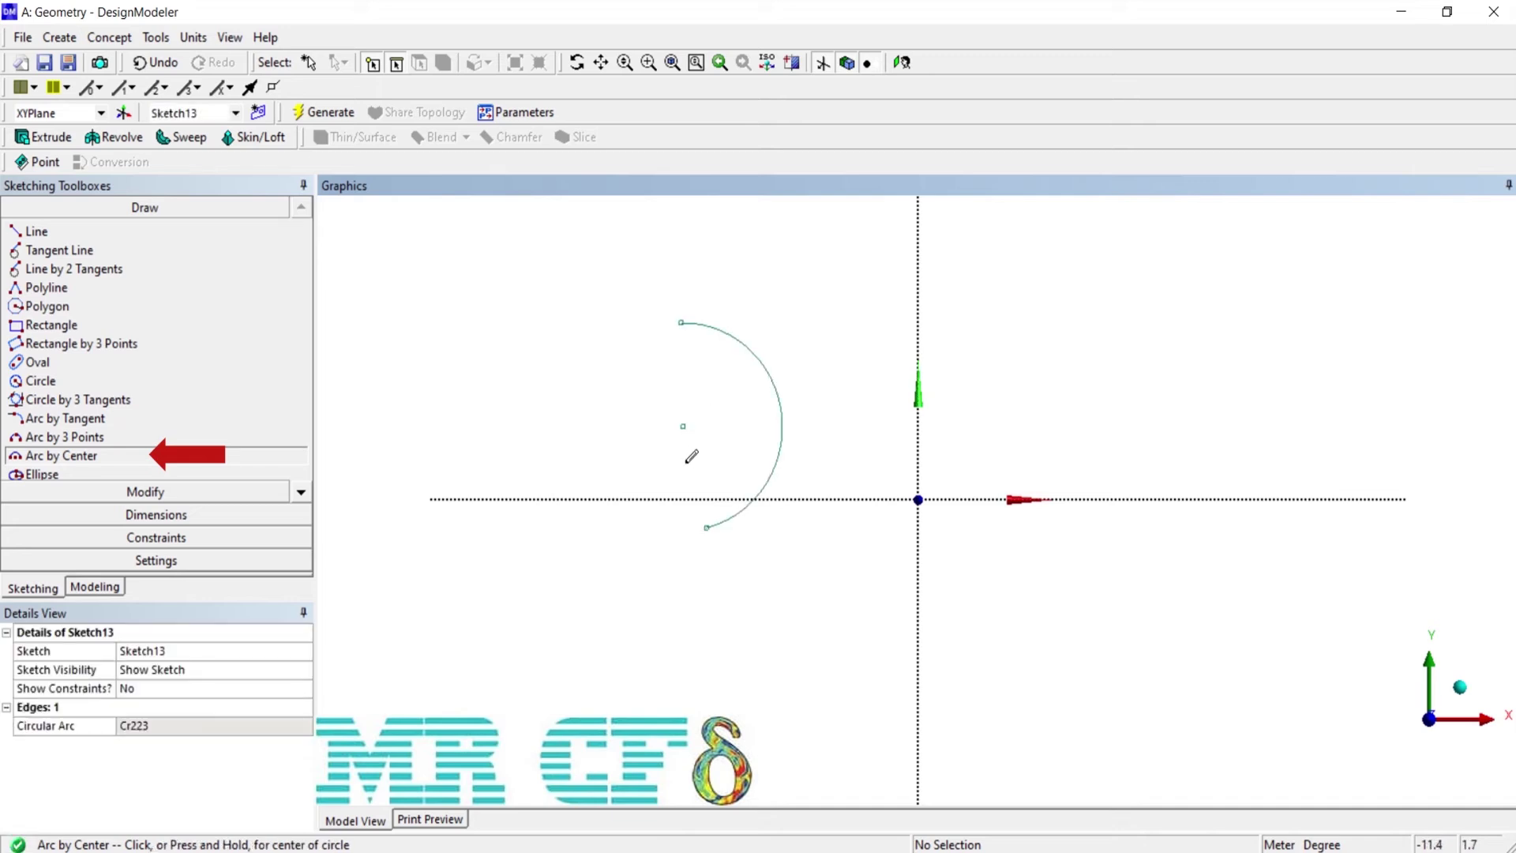
left_click(1036, 374)
left_click(1065, 322)
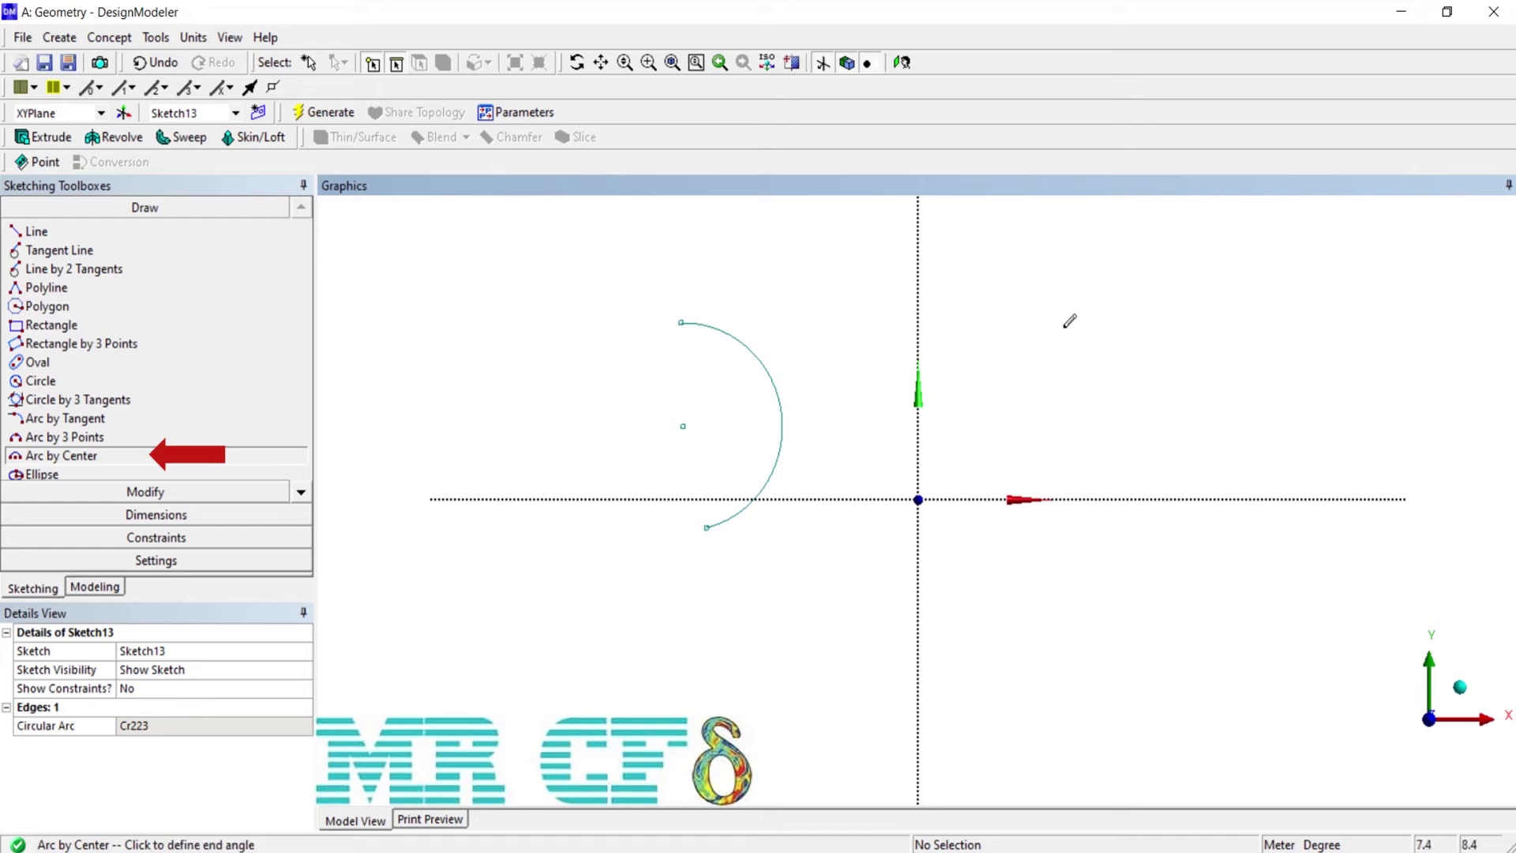
left_click(1044, 332)
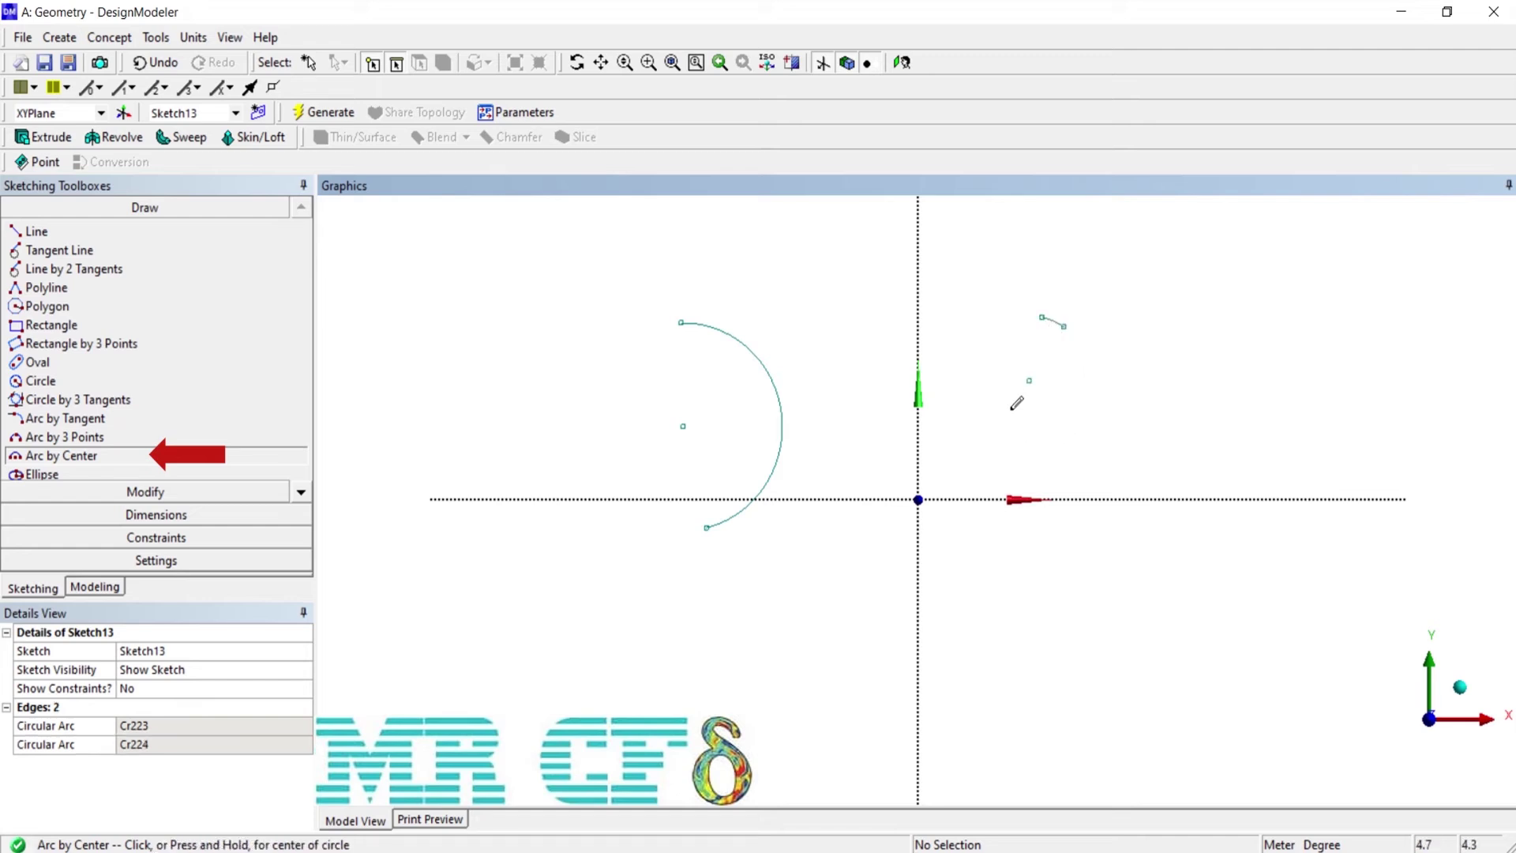
left_click(494, 364)
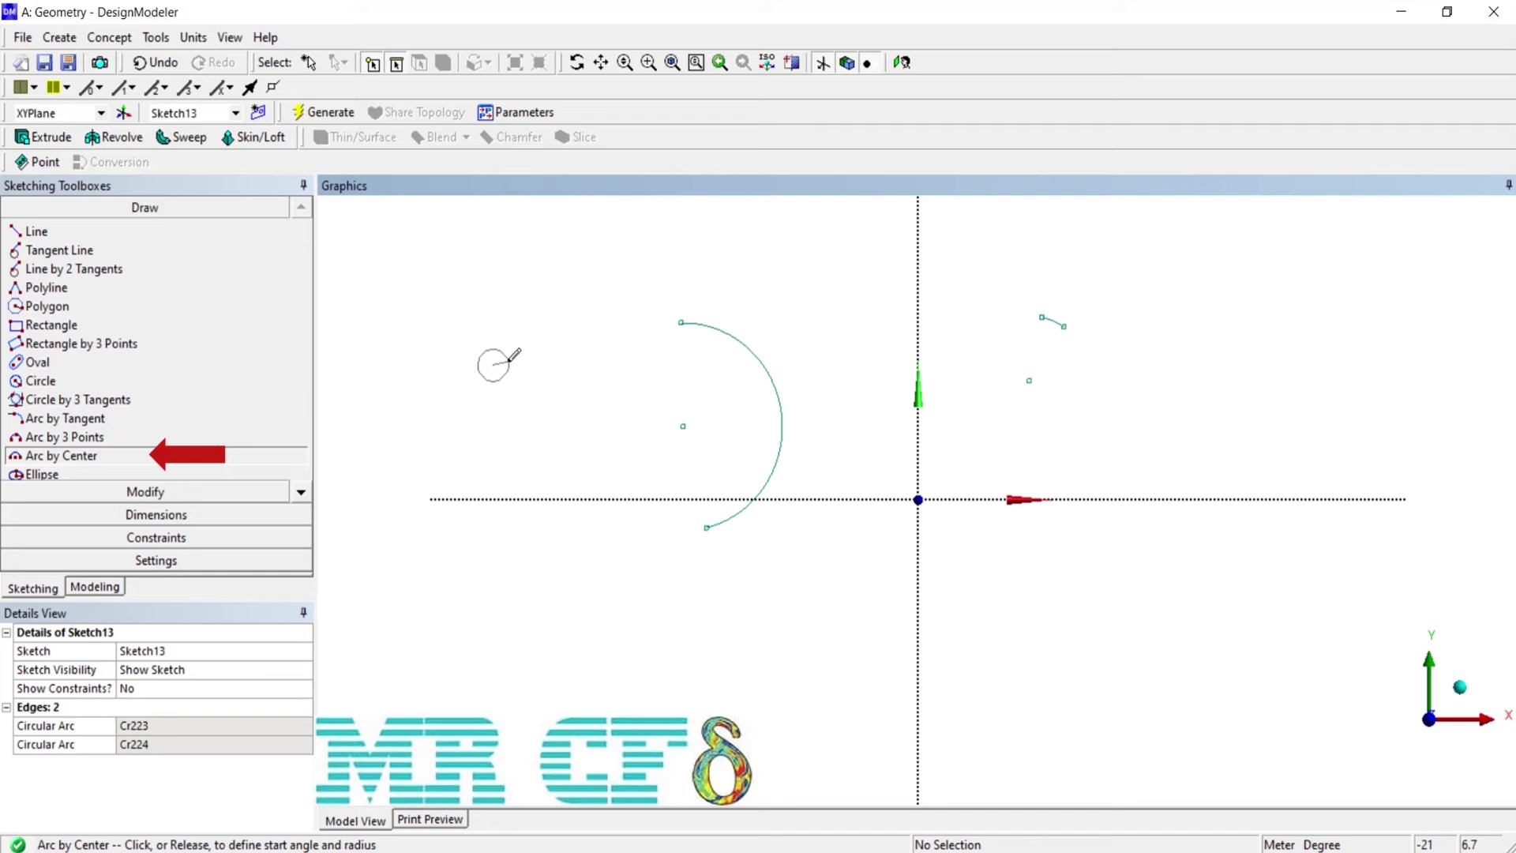
left_click(517, 361)
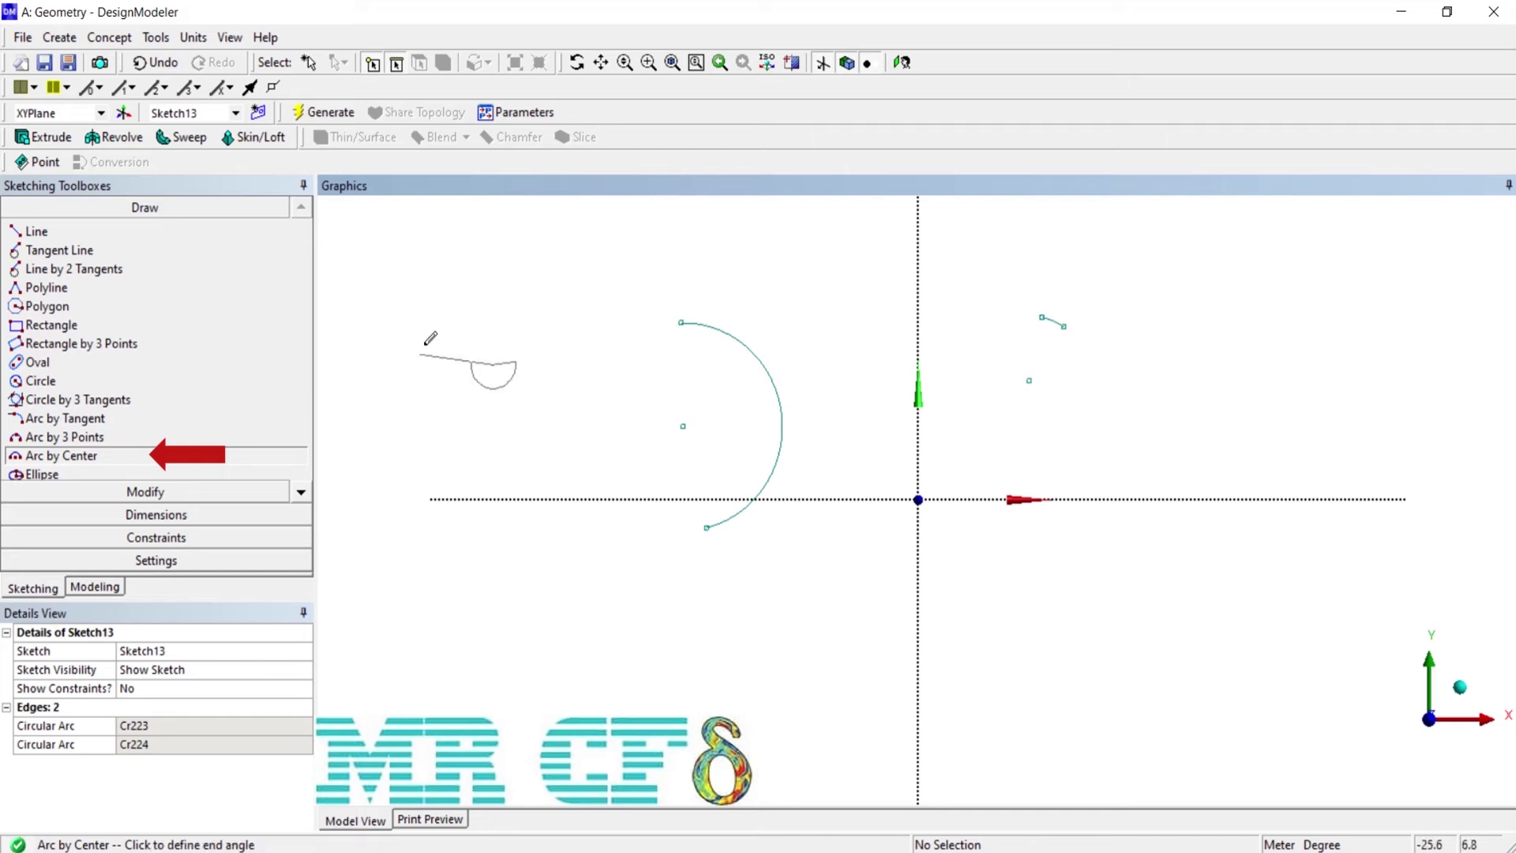
left_click(546, 347)
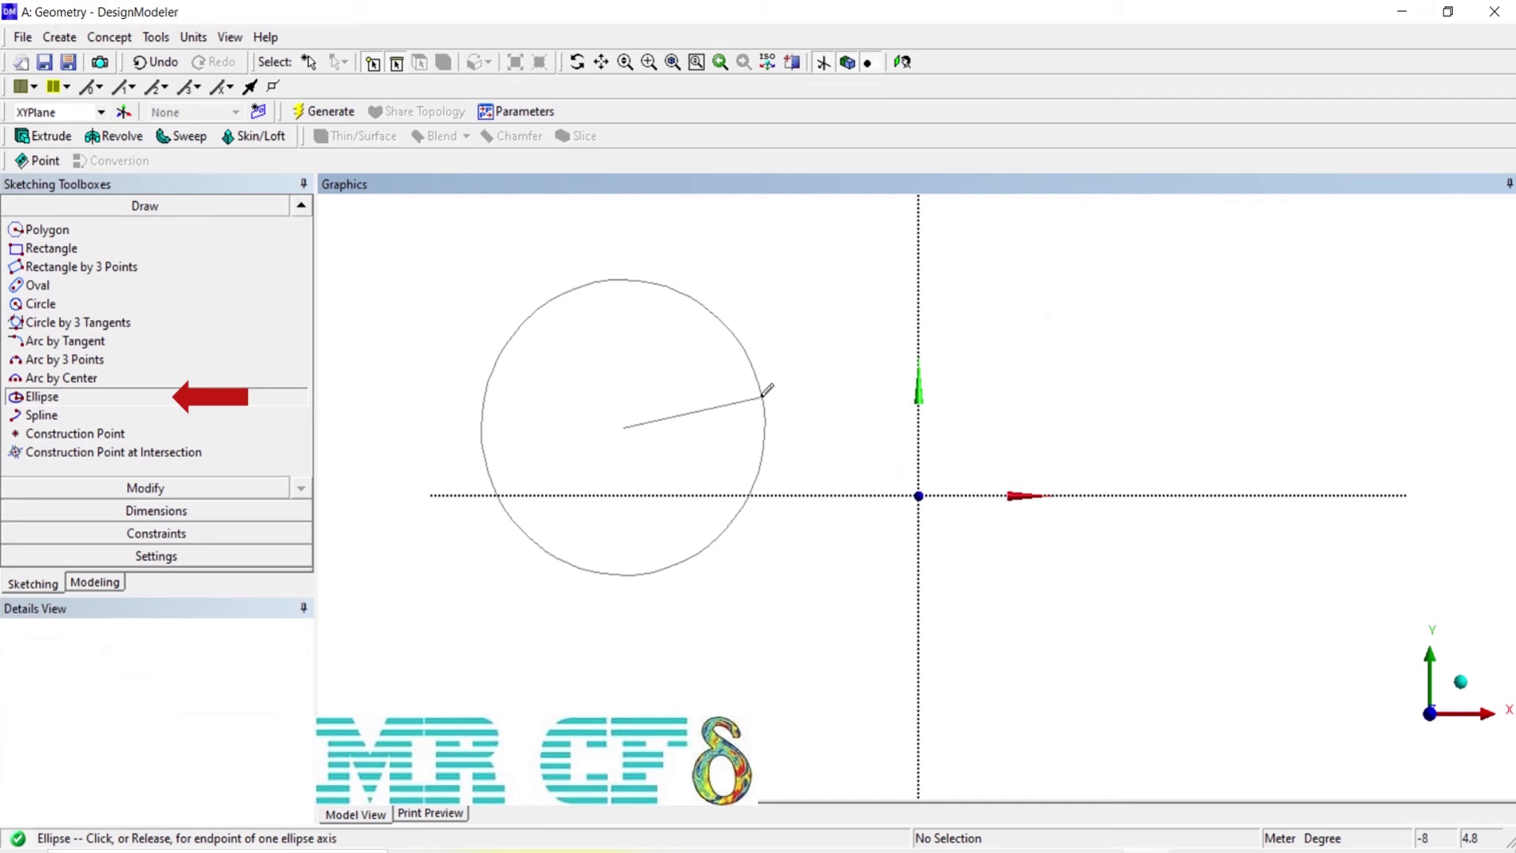
- Draw a tilted ellipse left of the Y axis, a flat one upper right, and a tall one below
left_click(765, 395)
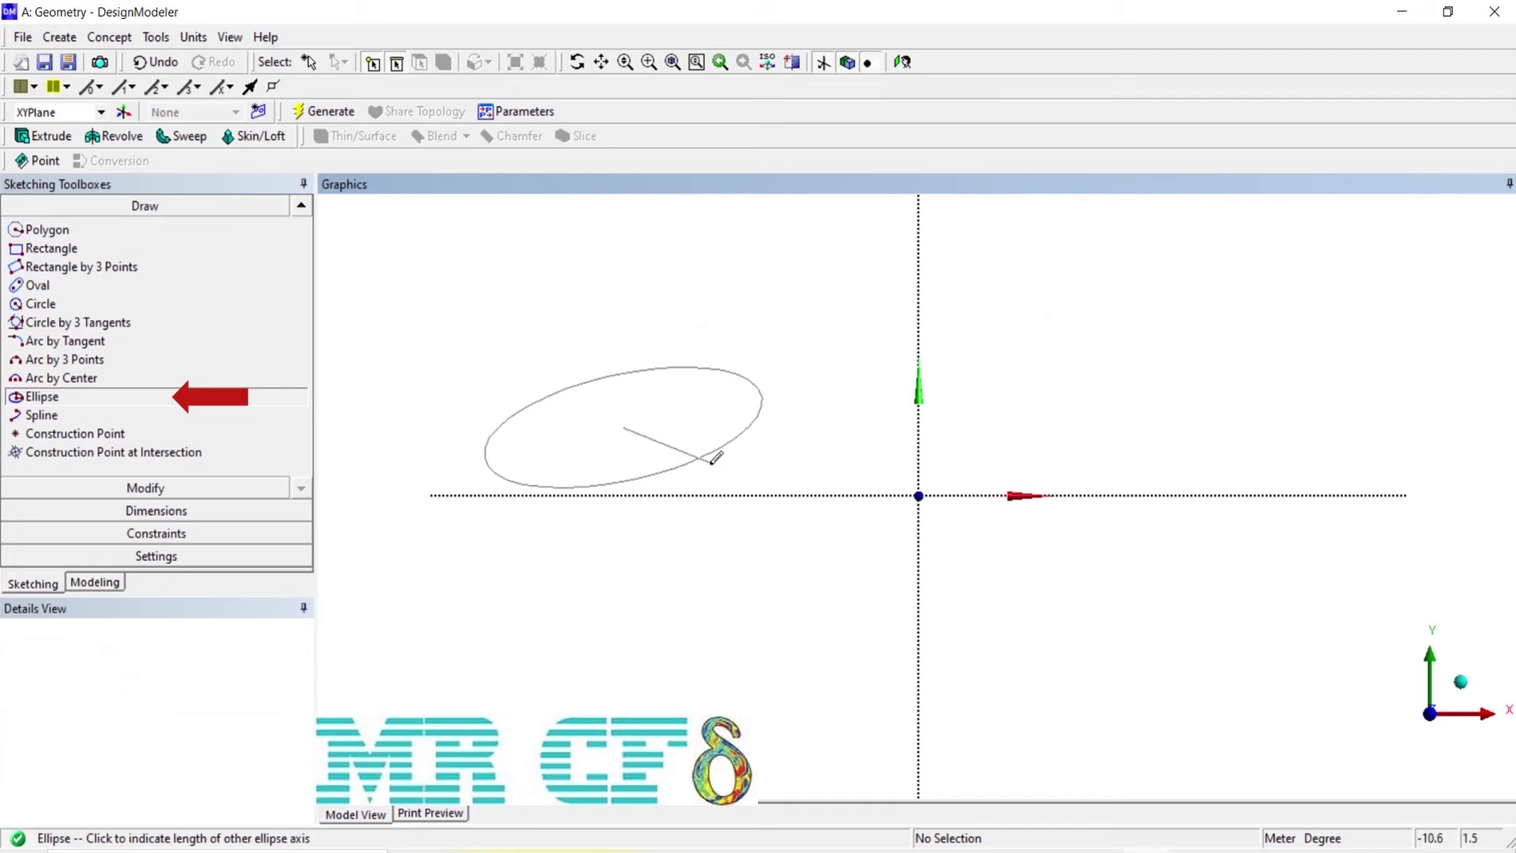
left_click(702, 496)
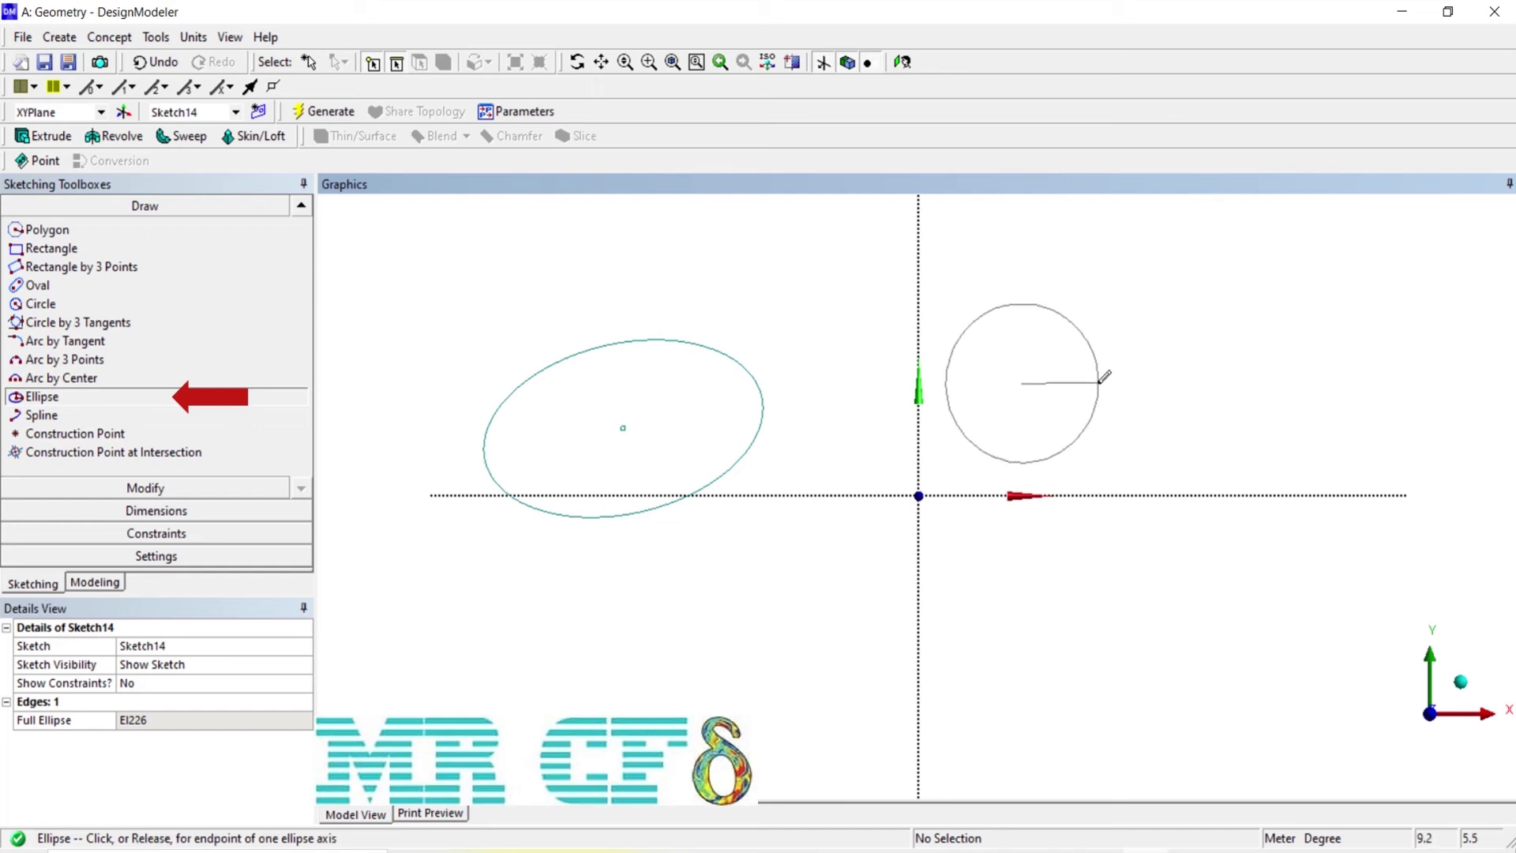
left_click(1099, 383)
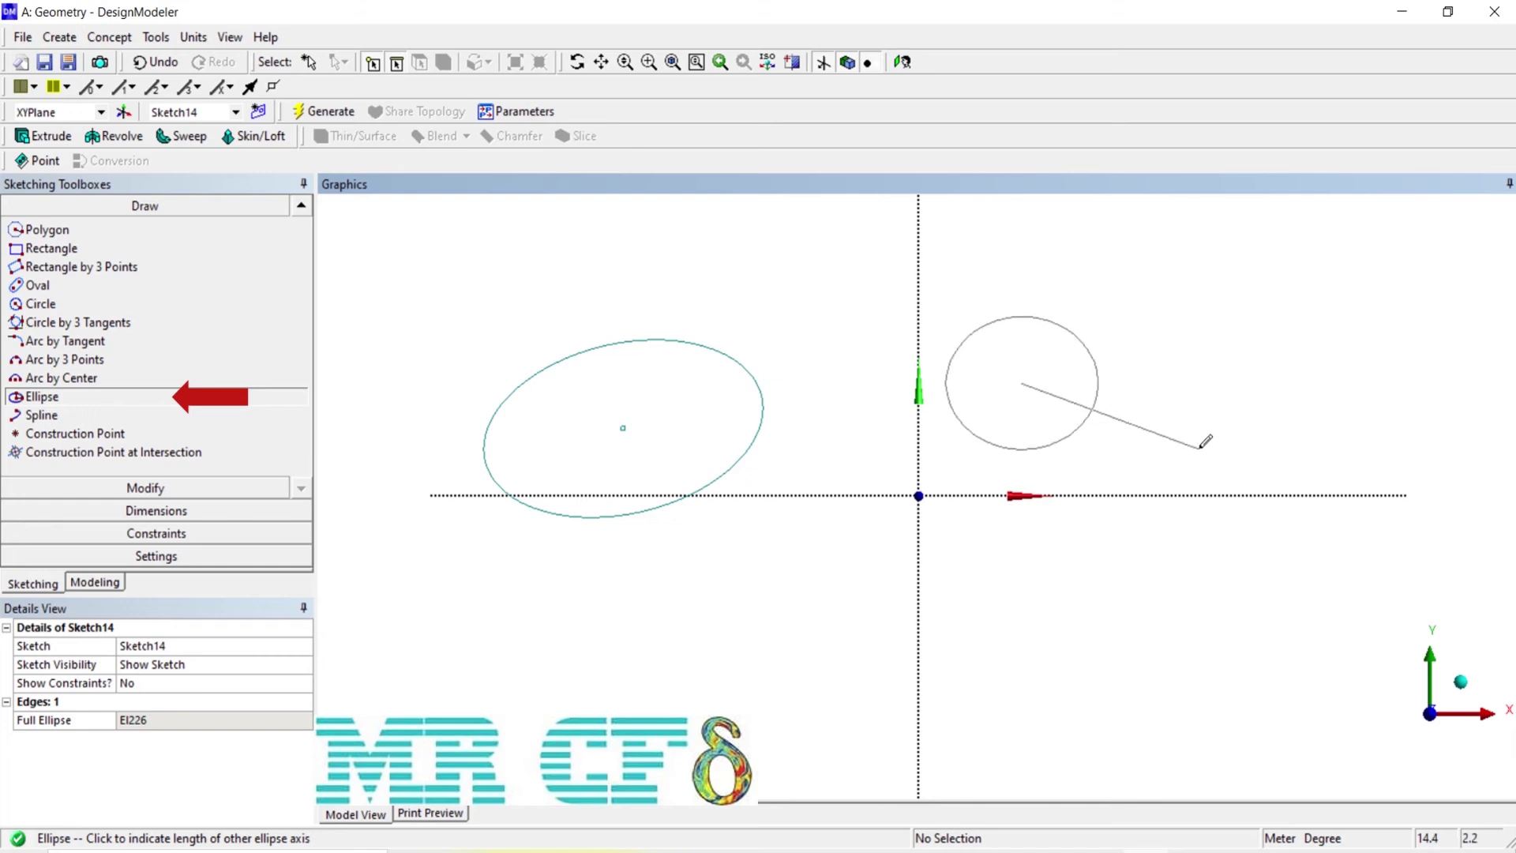
left_click(1189, 404)
left_click(1129, 591)
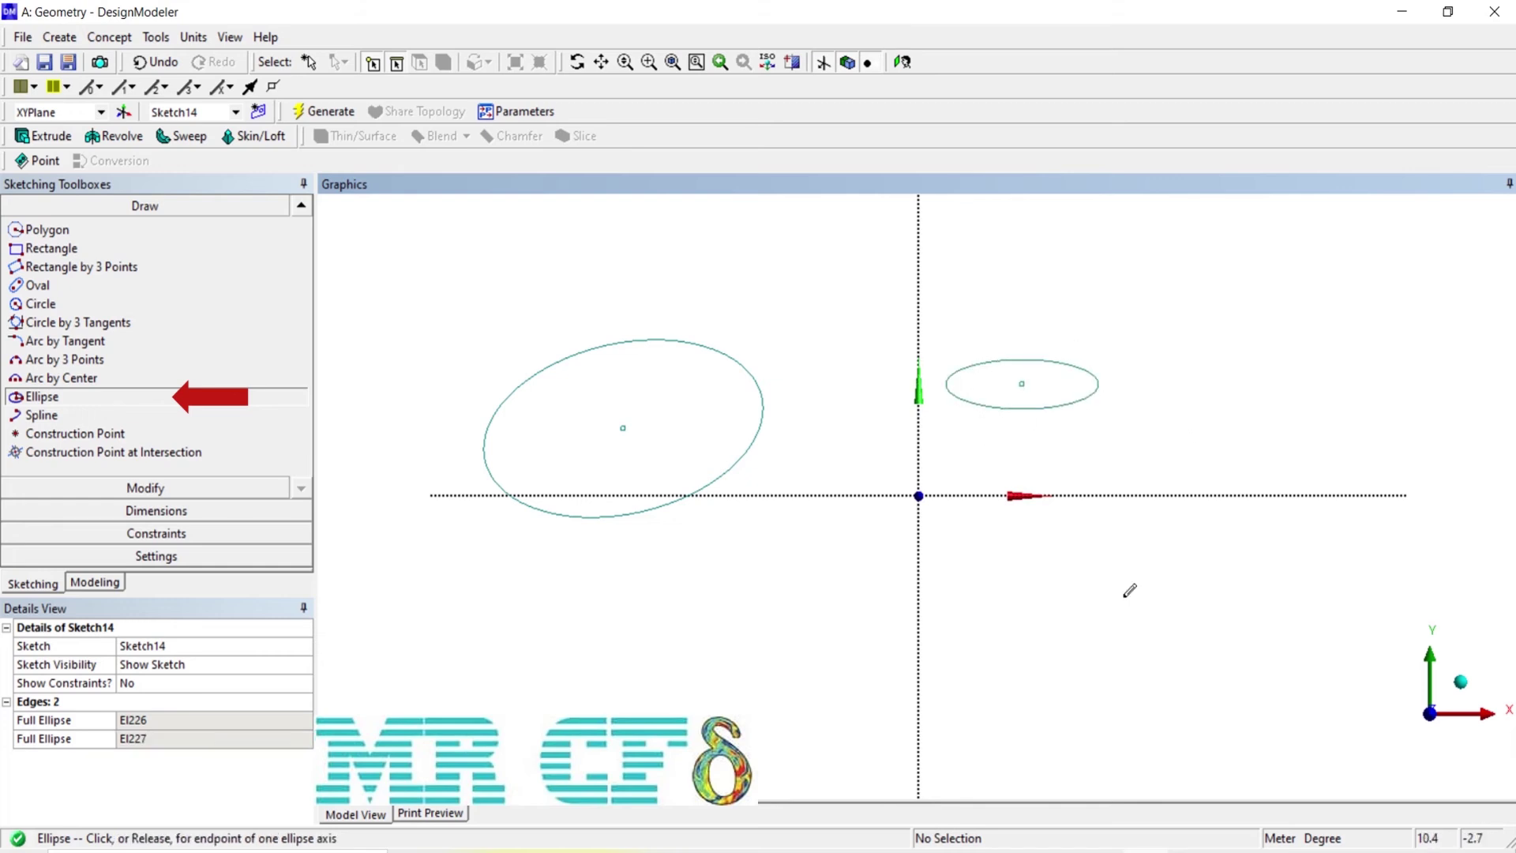
left_click(1130, 652)
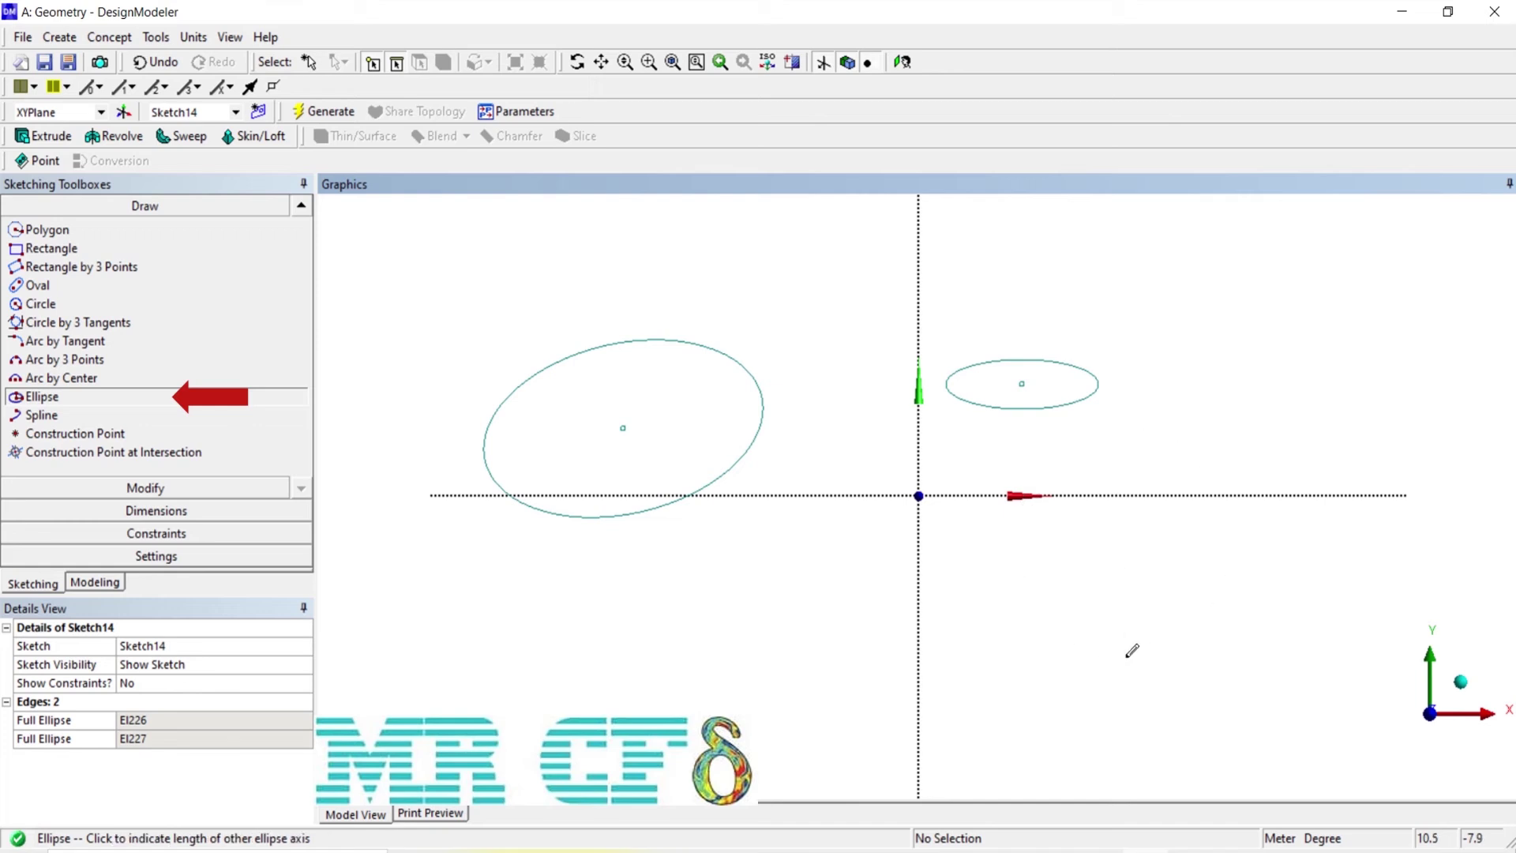
left_click(1095, 617)
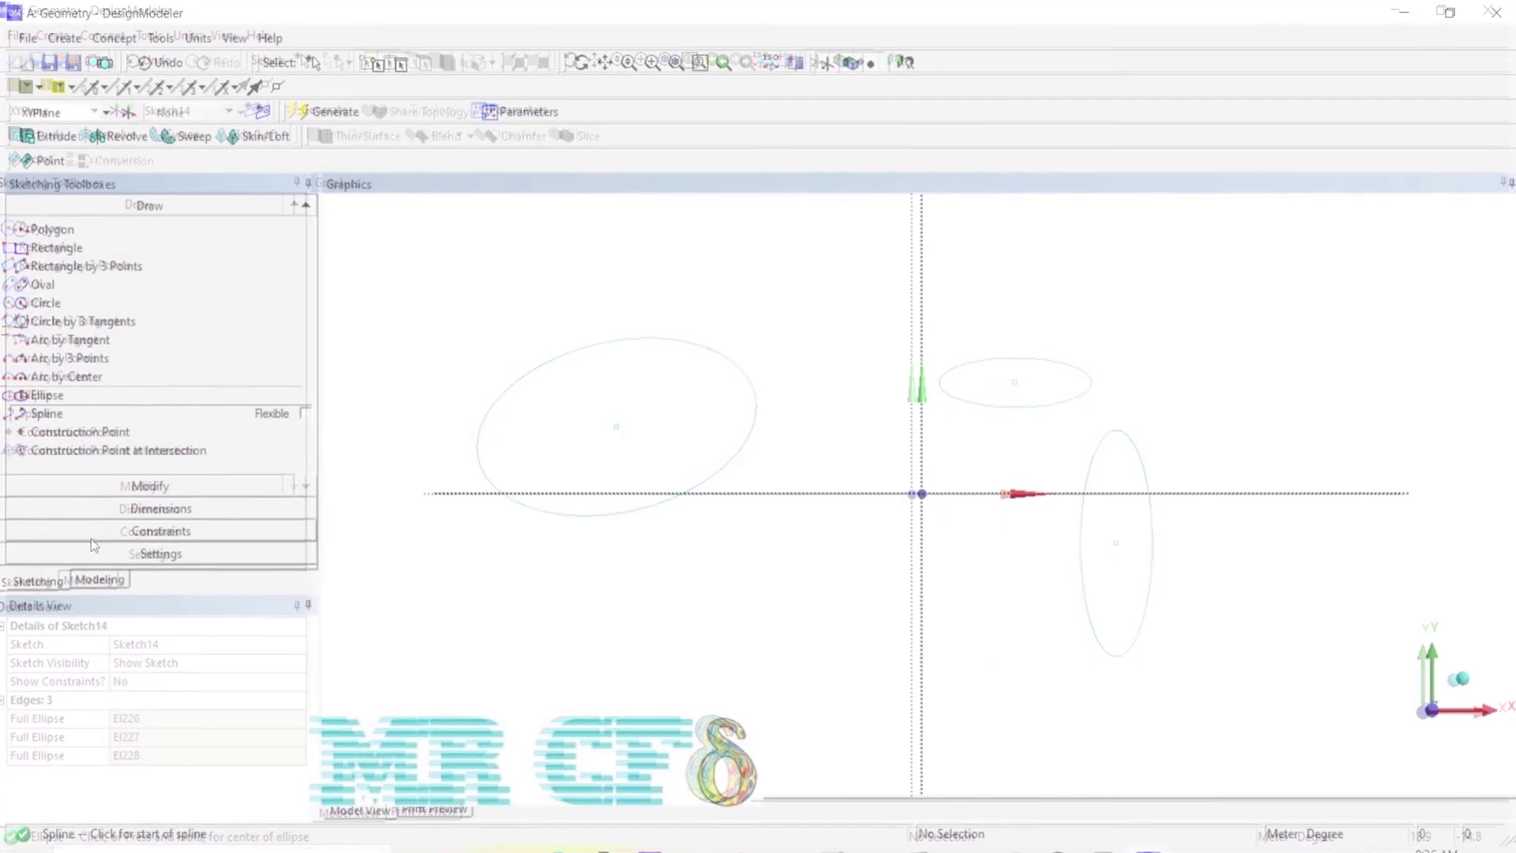
- Draw a wavy open spline left of the origin and a short open spline at upper right
left_click(580, 446)
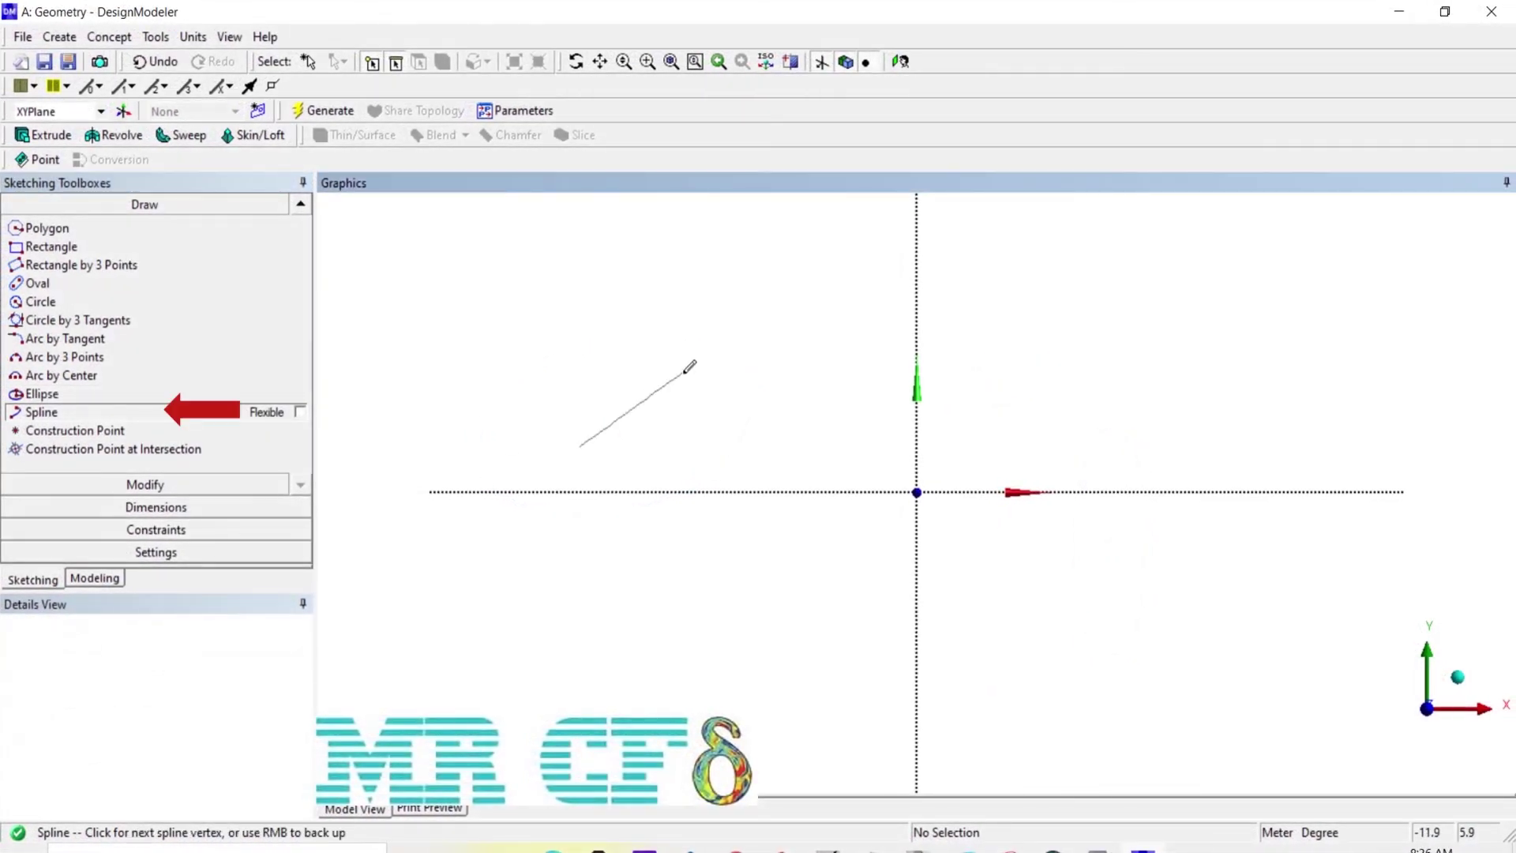
left_click(685, 372)
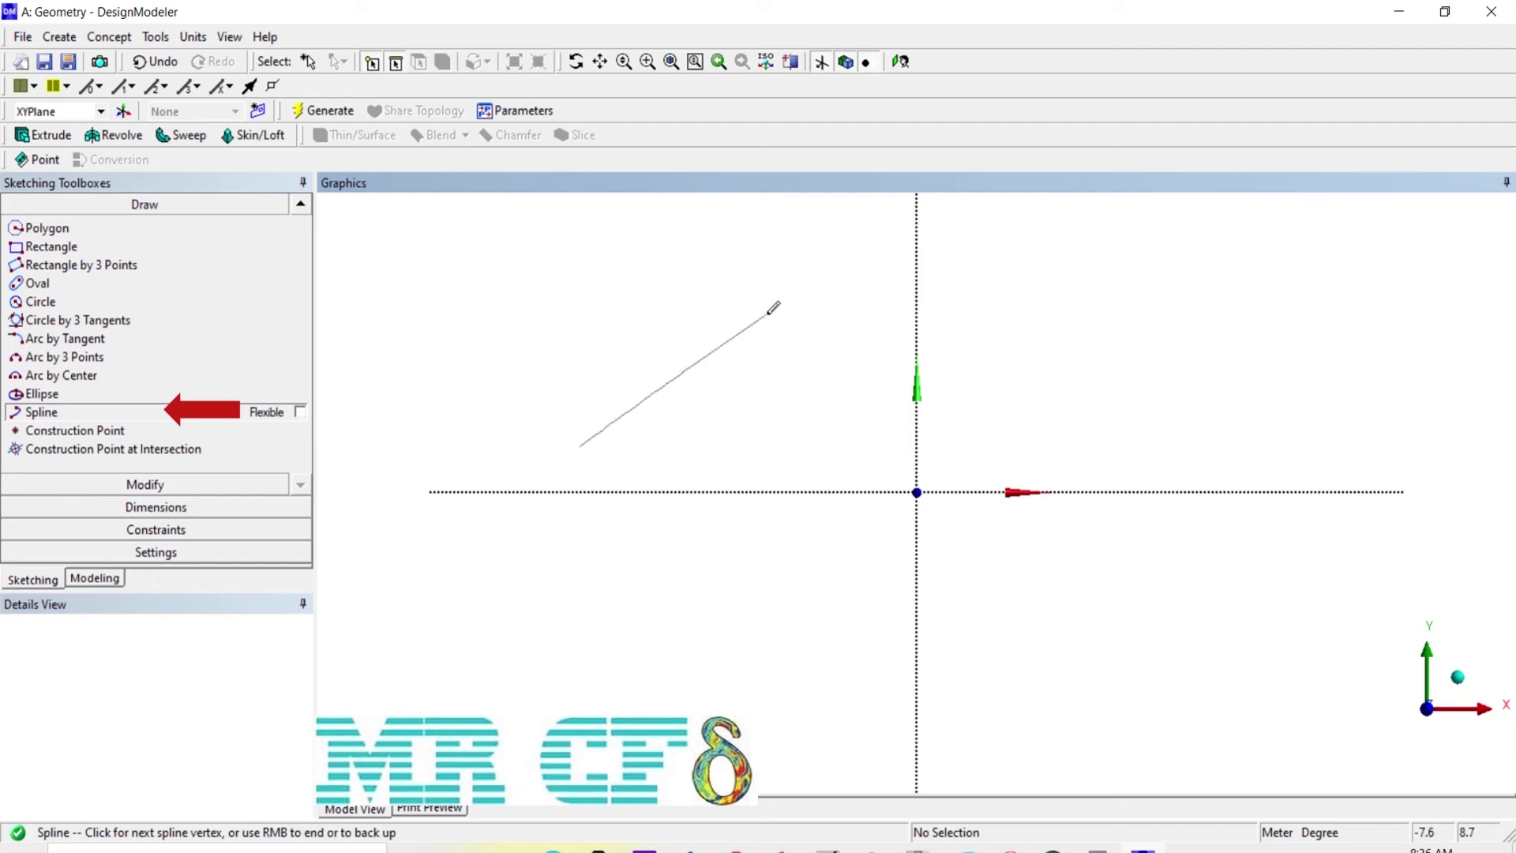
left_click(792, 402)
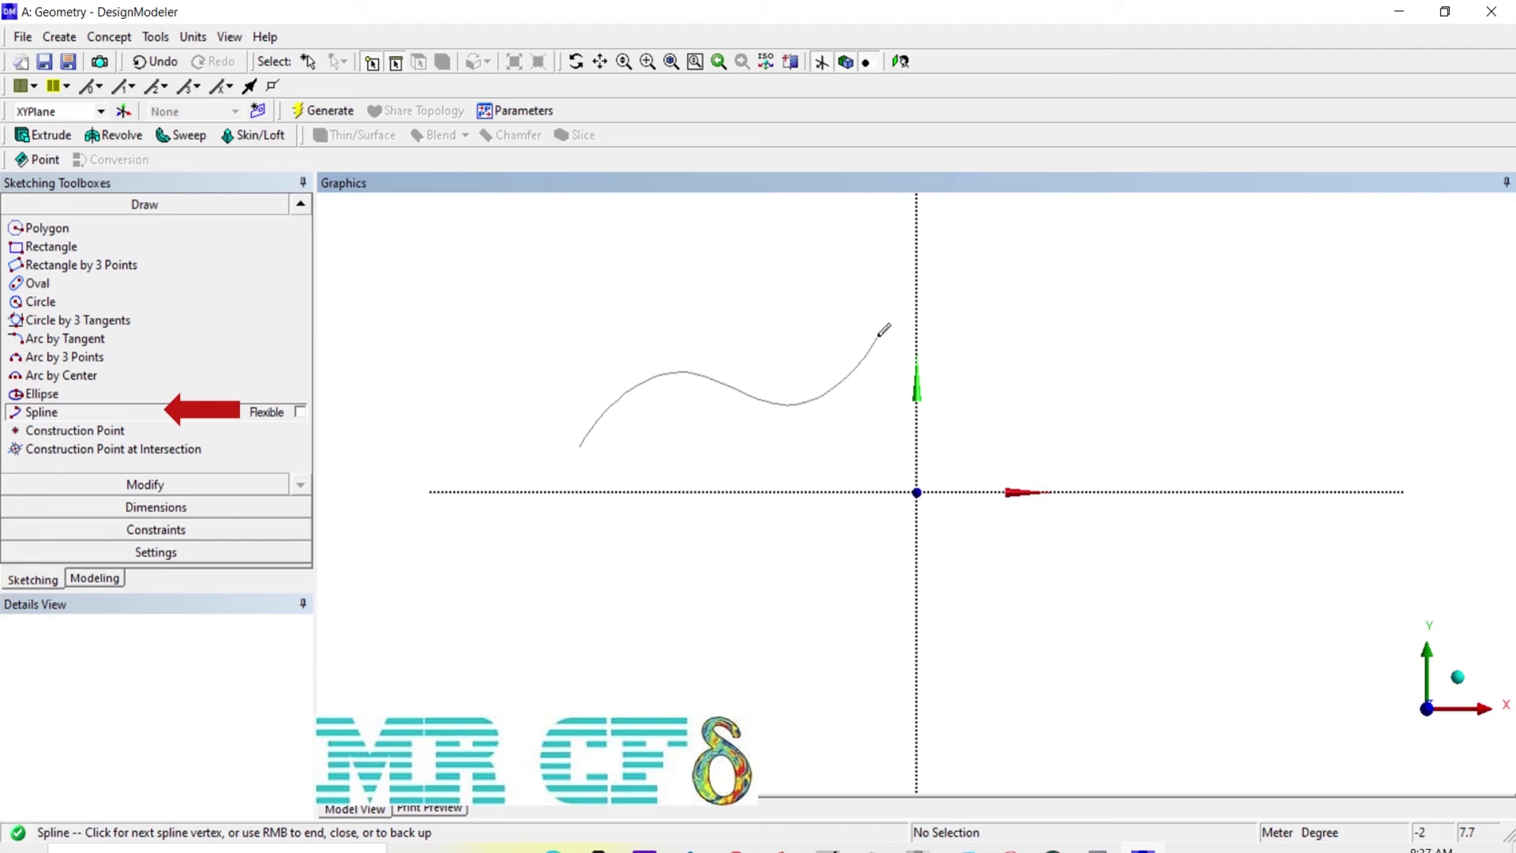
key("Escape")
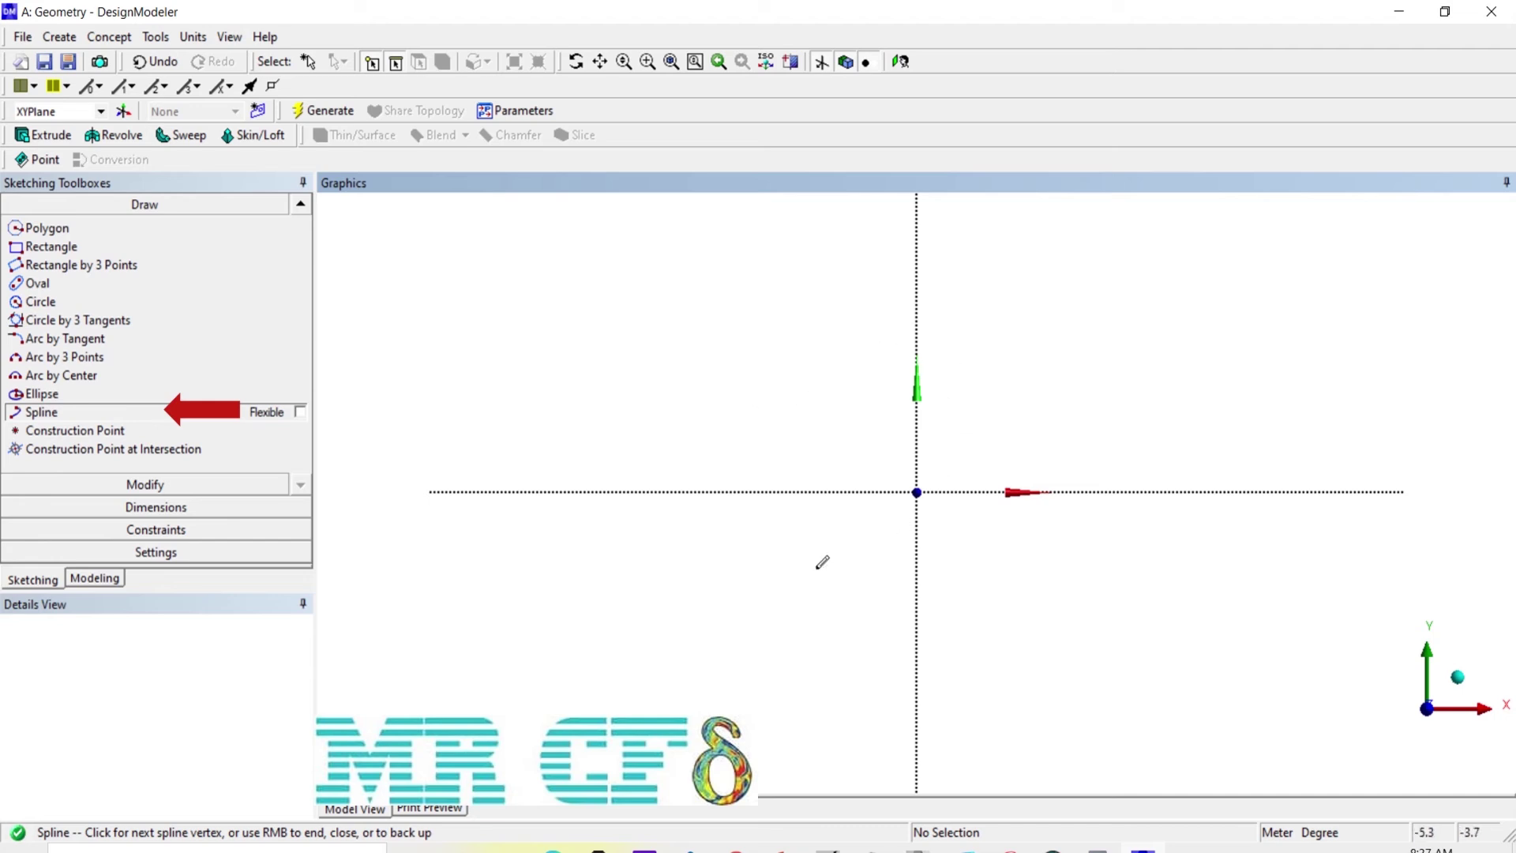
right_click(997, 605)
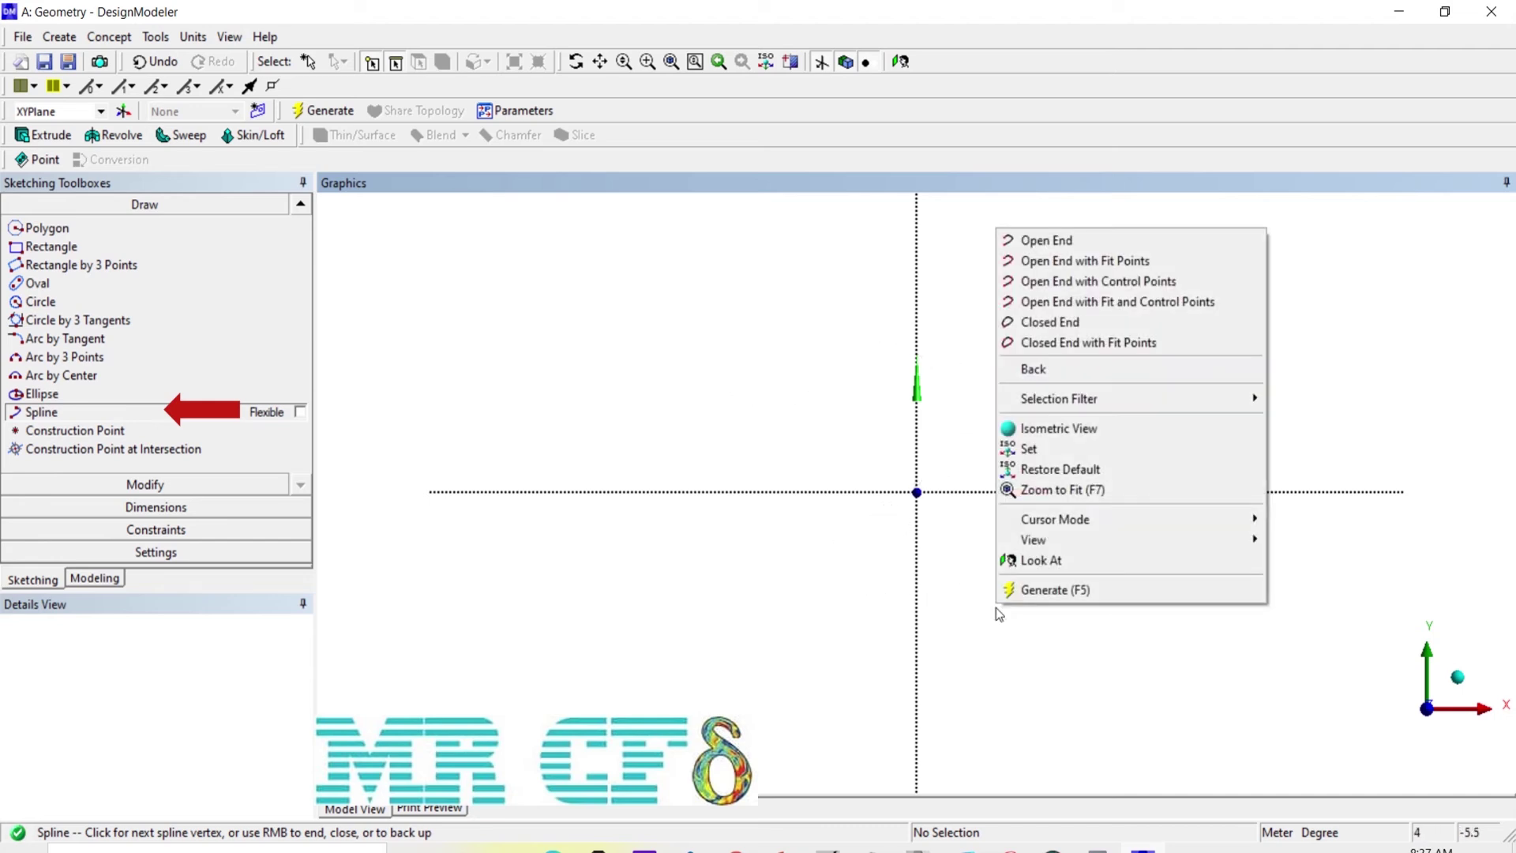
left_click(1062, 240)
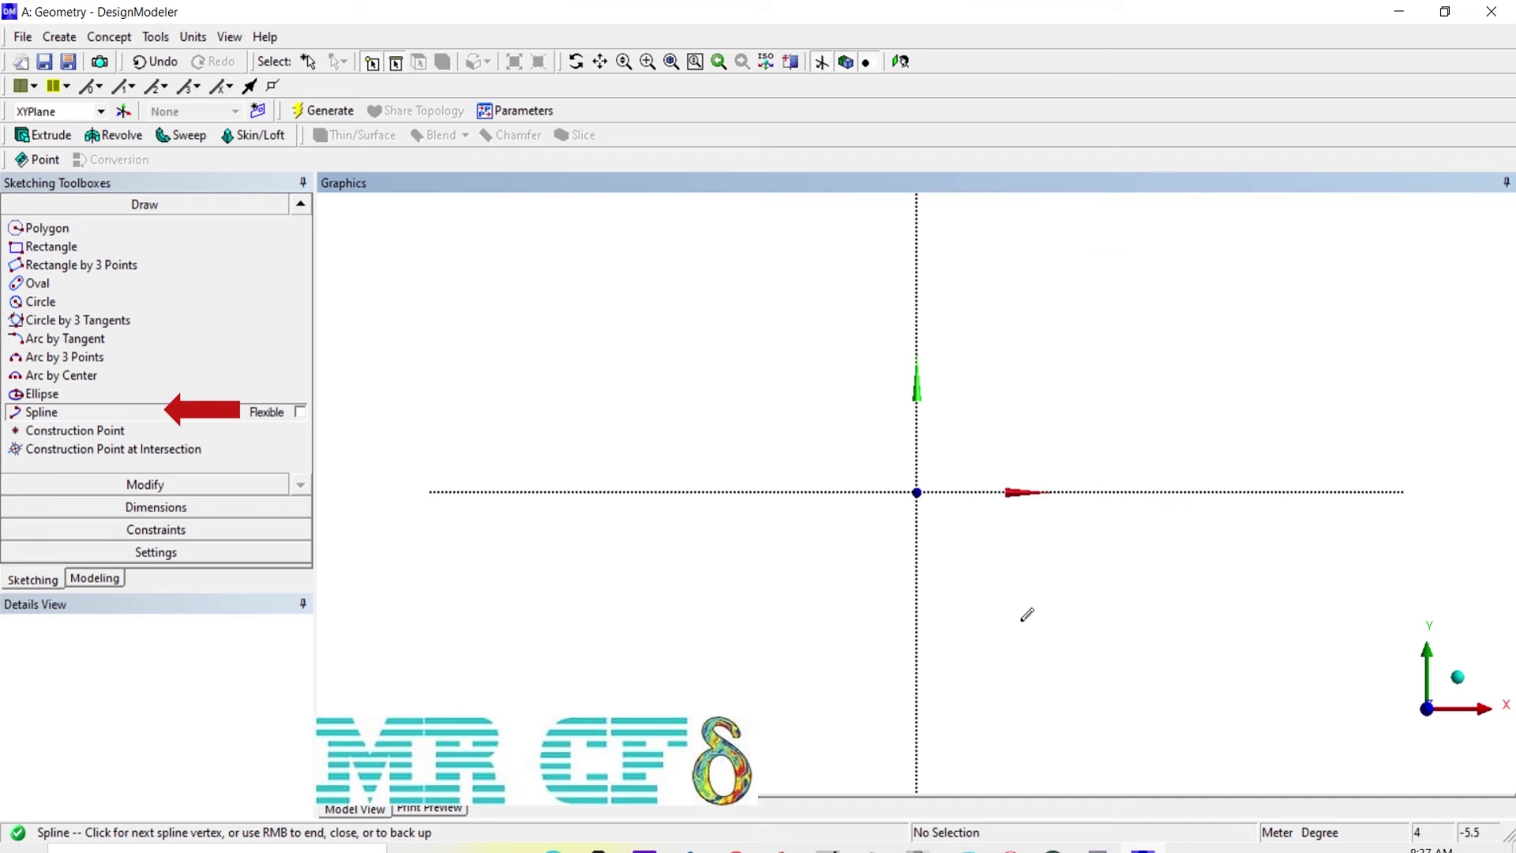
left_click(1119, 331)
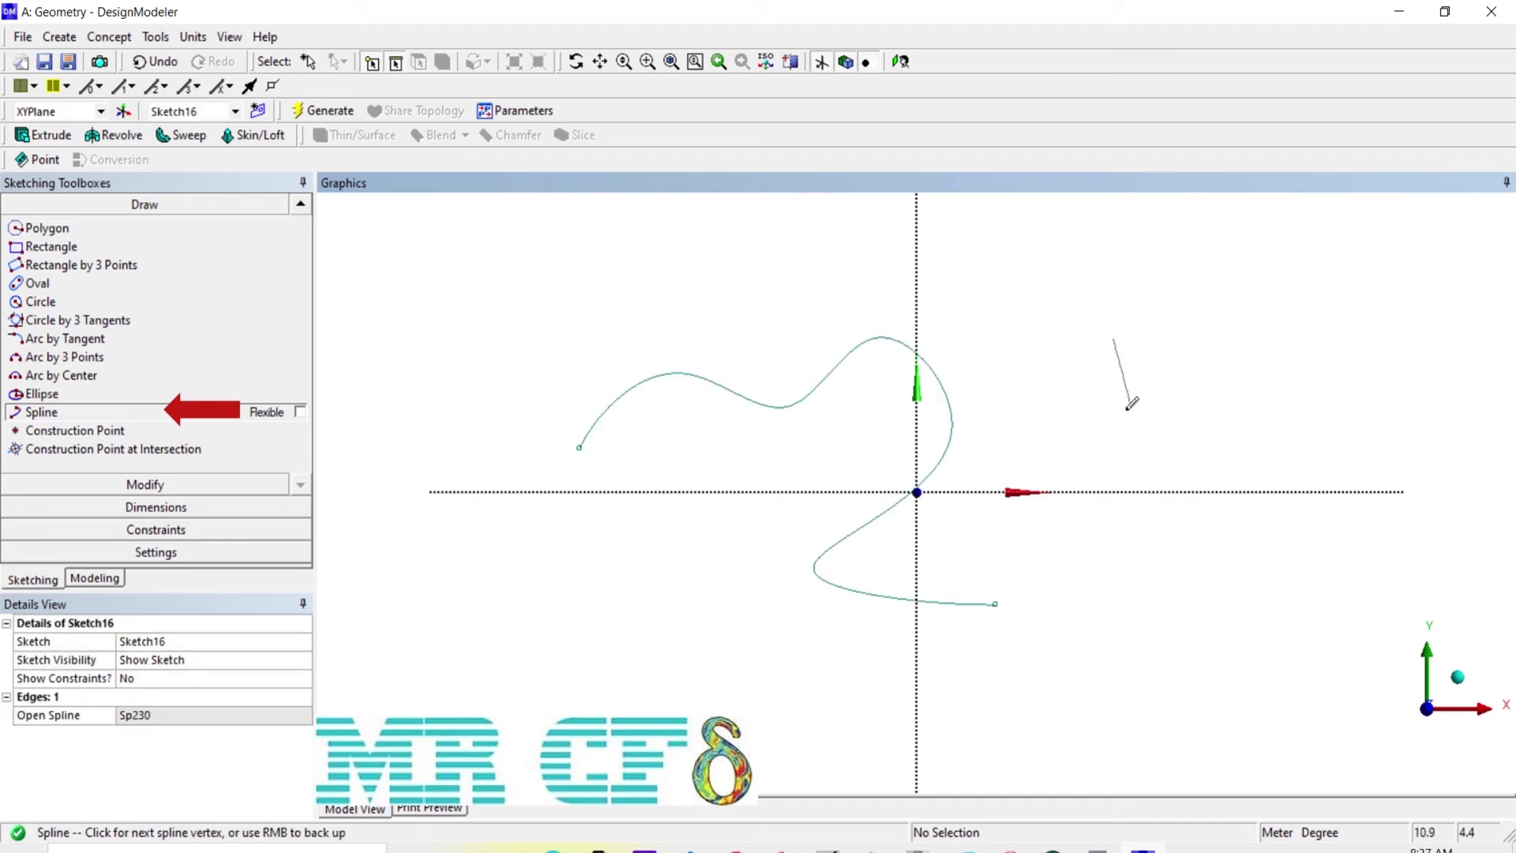
left_click(1112, 440)
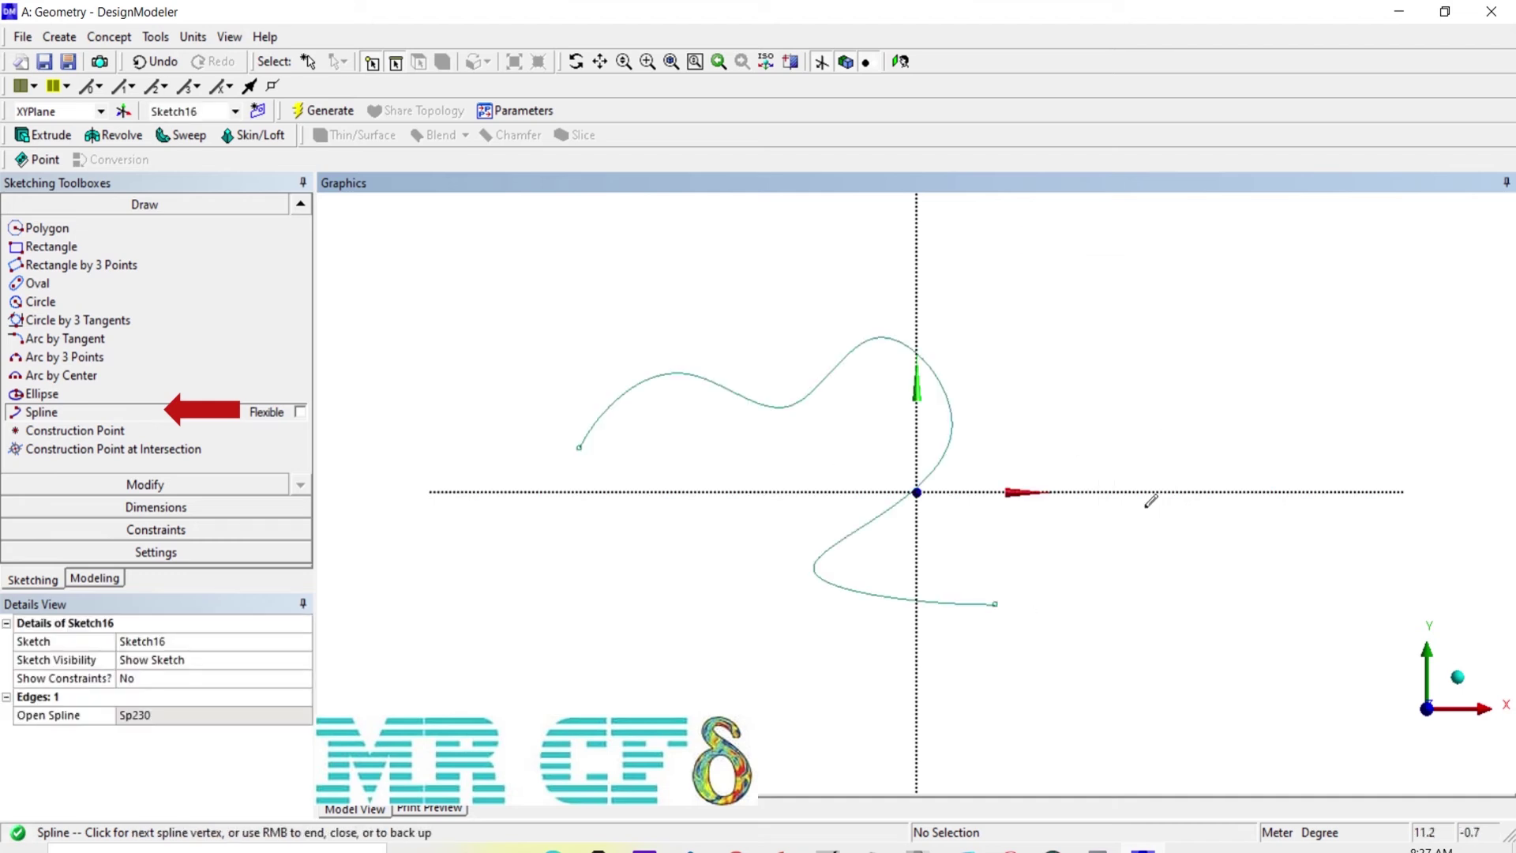
right_click(1146, 539)
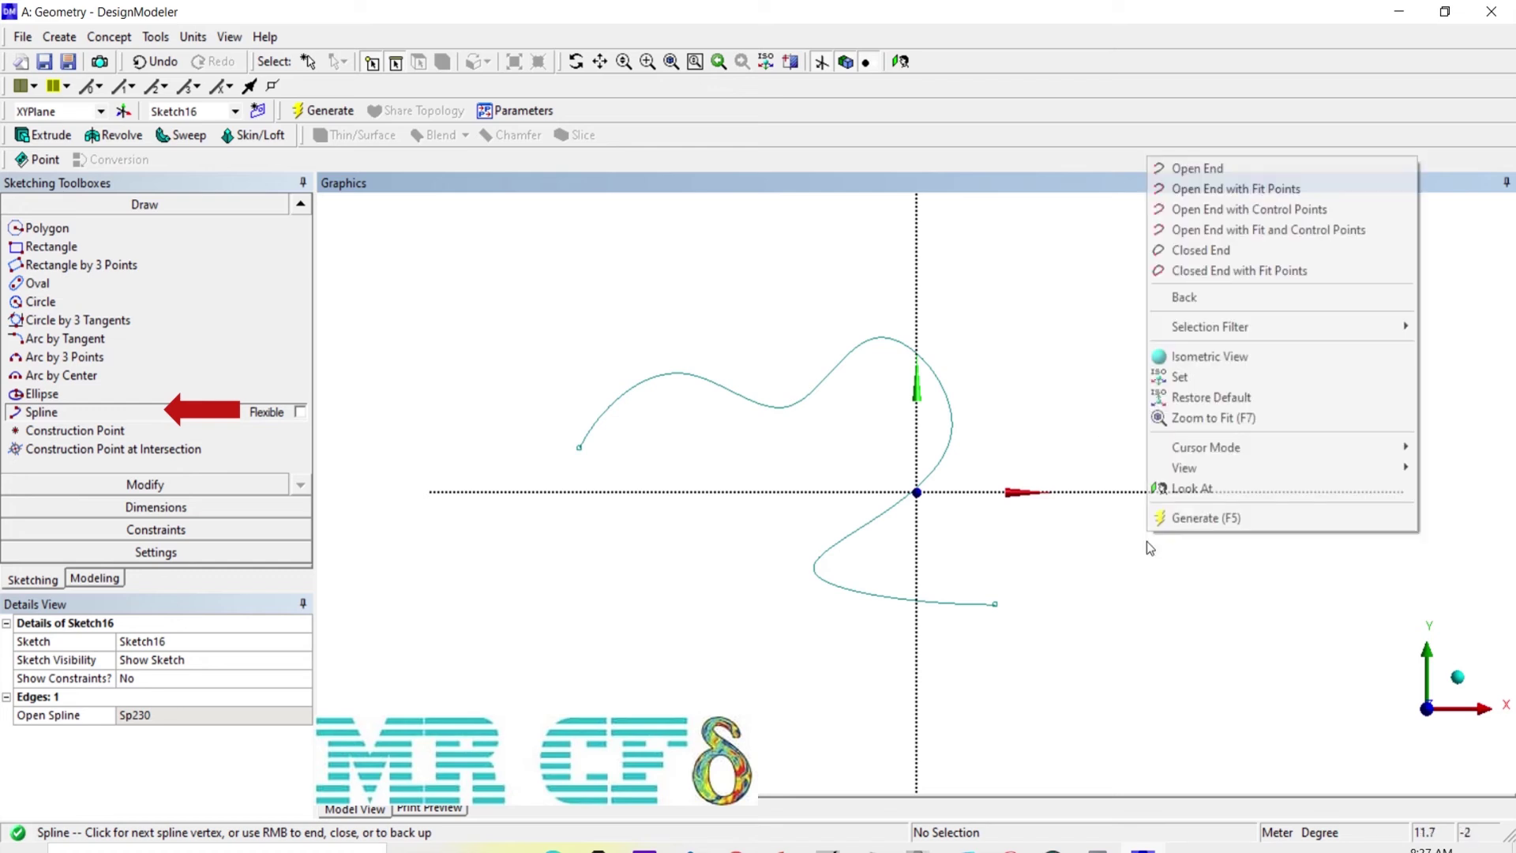
left_click(1270, 190)
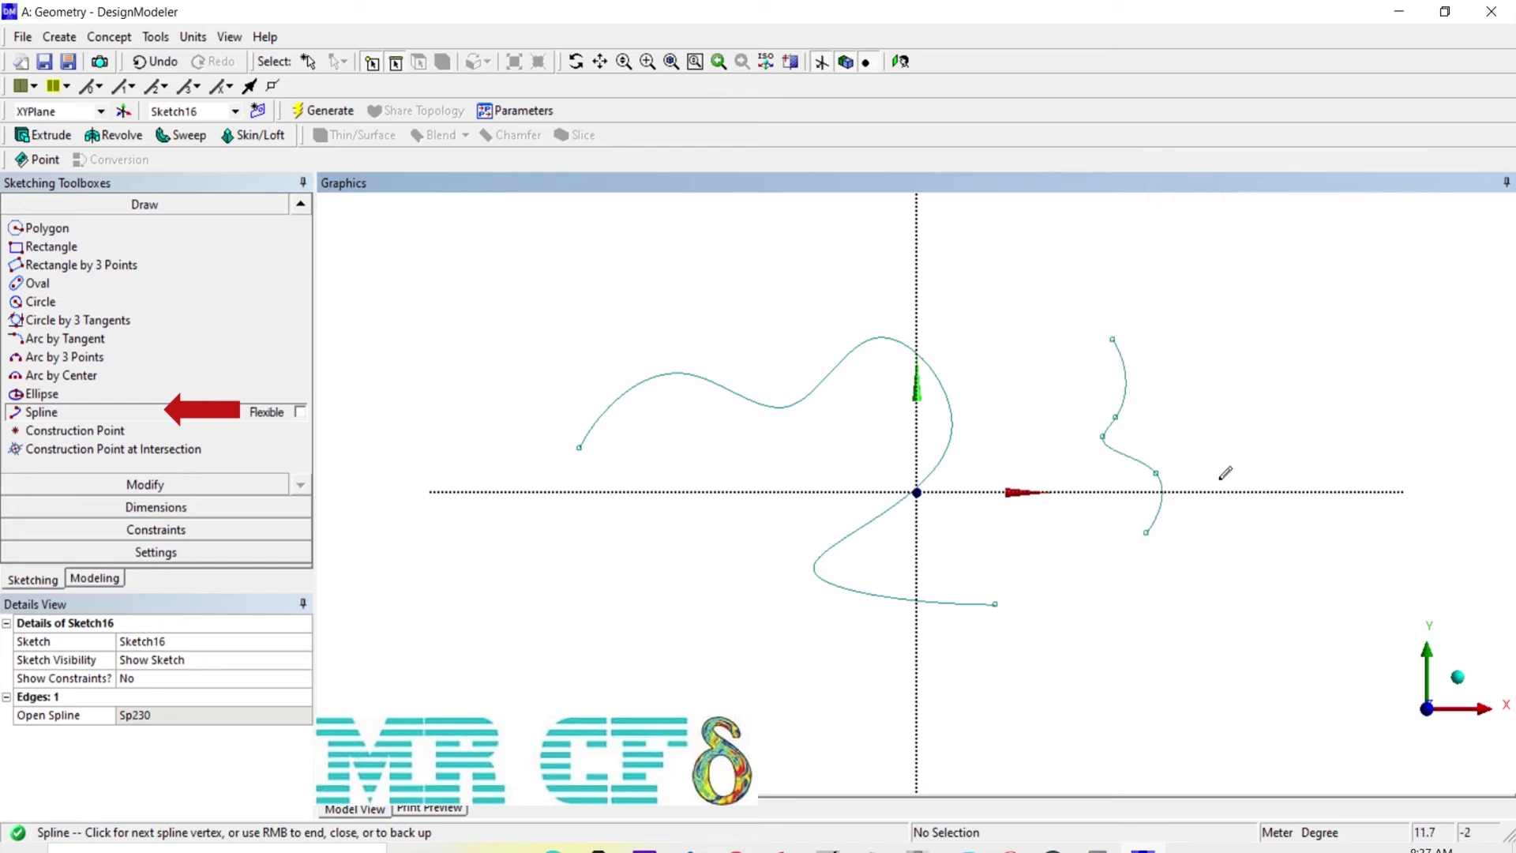
- Add a small upper-left spline and a lower-left spline, both open with fit and control points
left_click(464, 333)
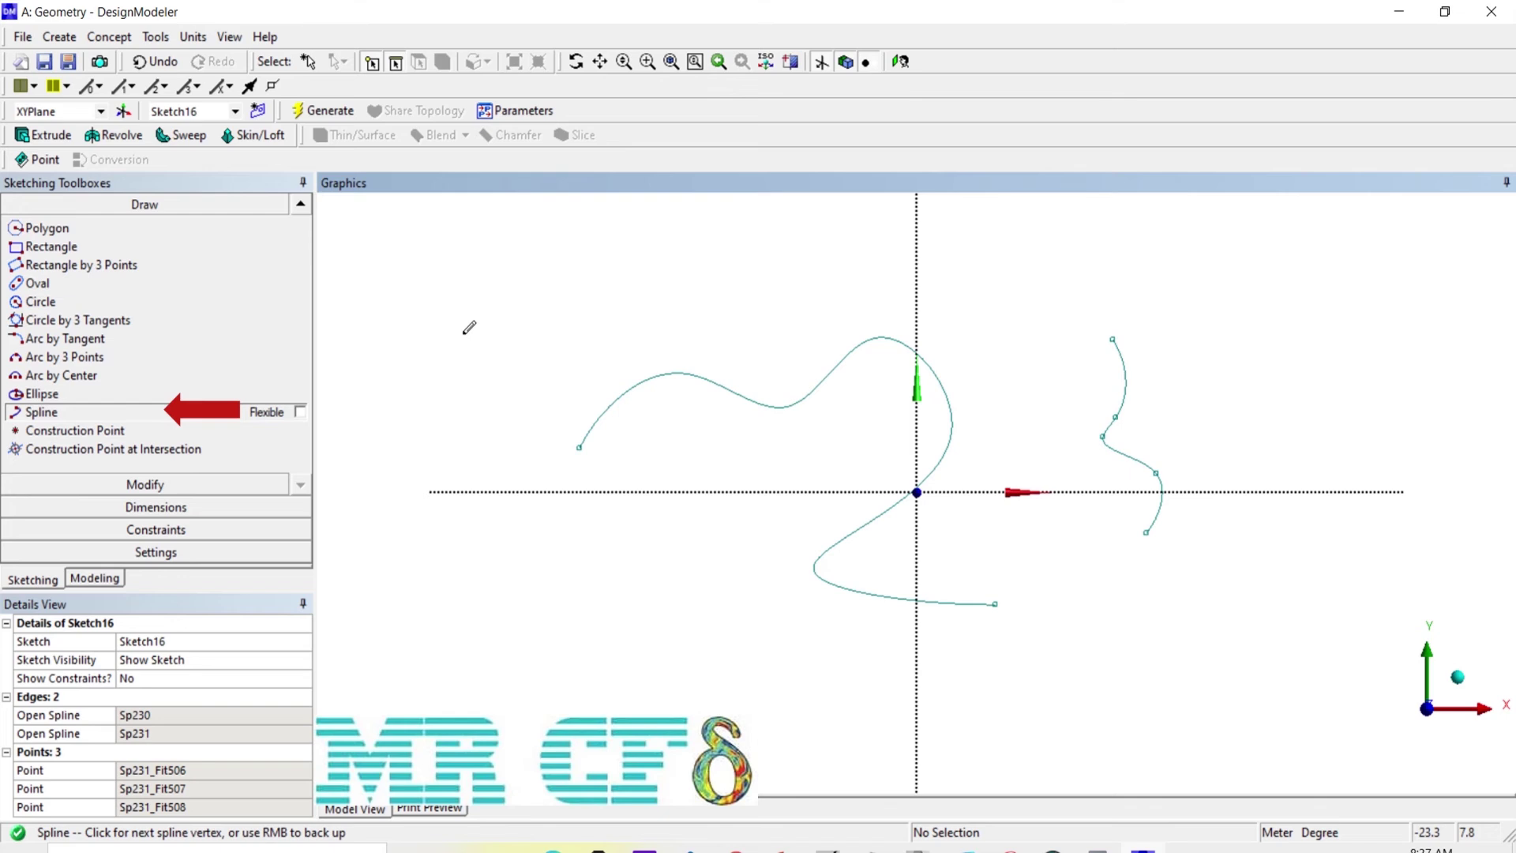
left_click(504, 266)
left_click(523, 309)
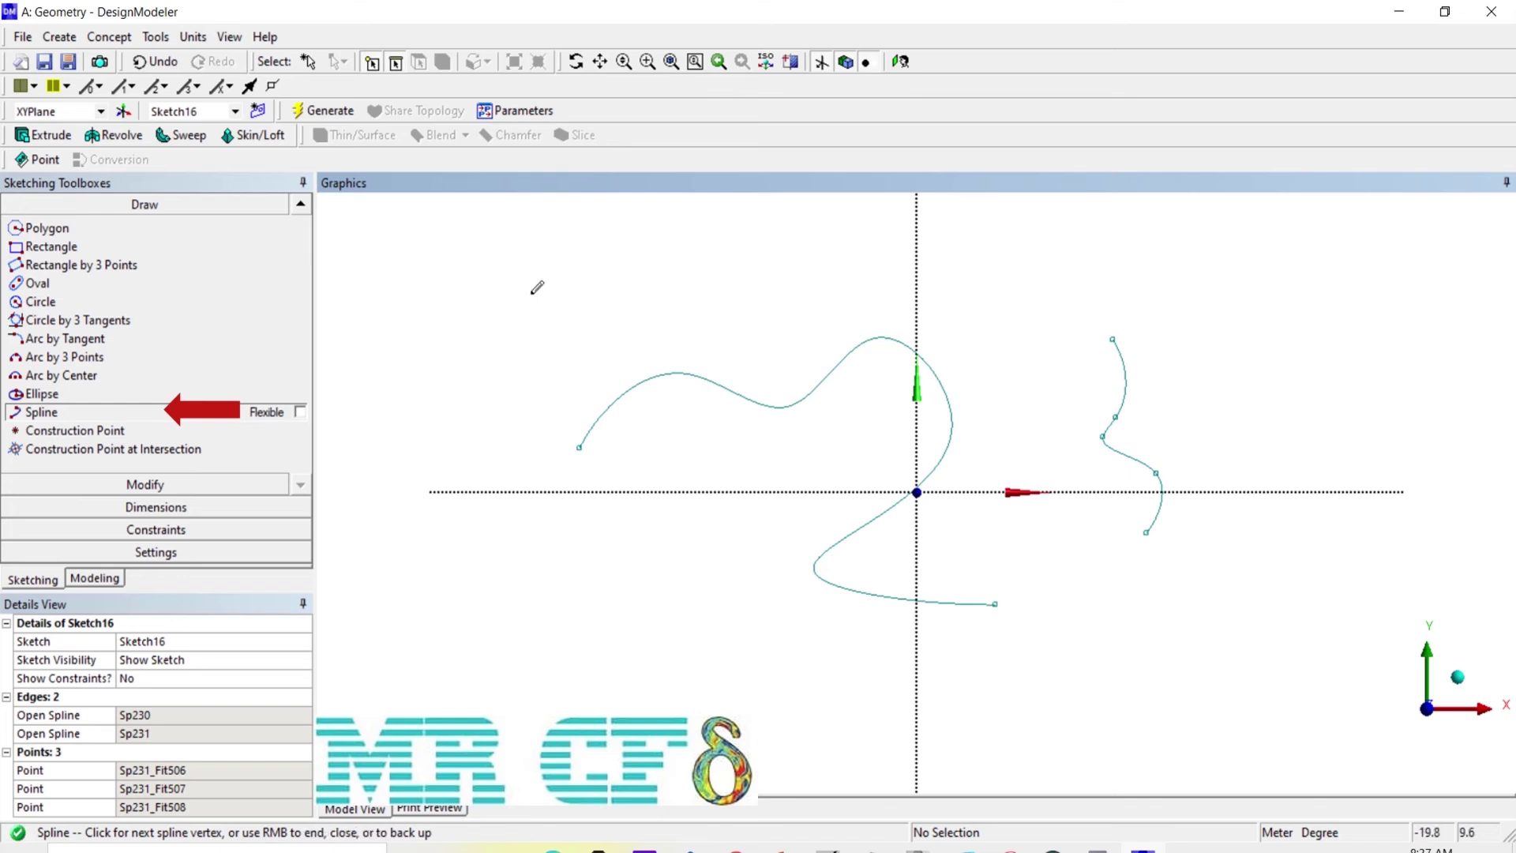
right_click(545, 319)
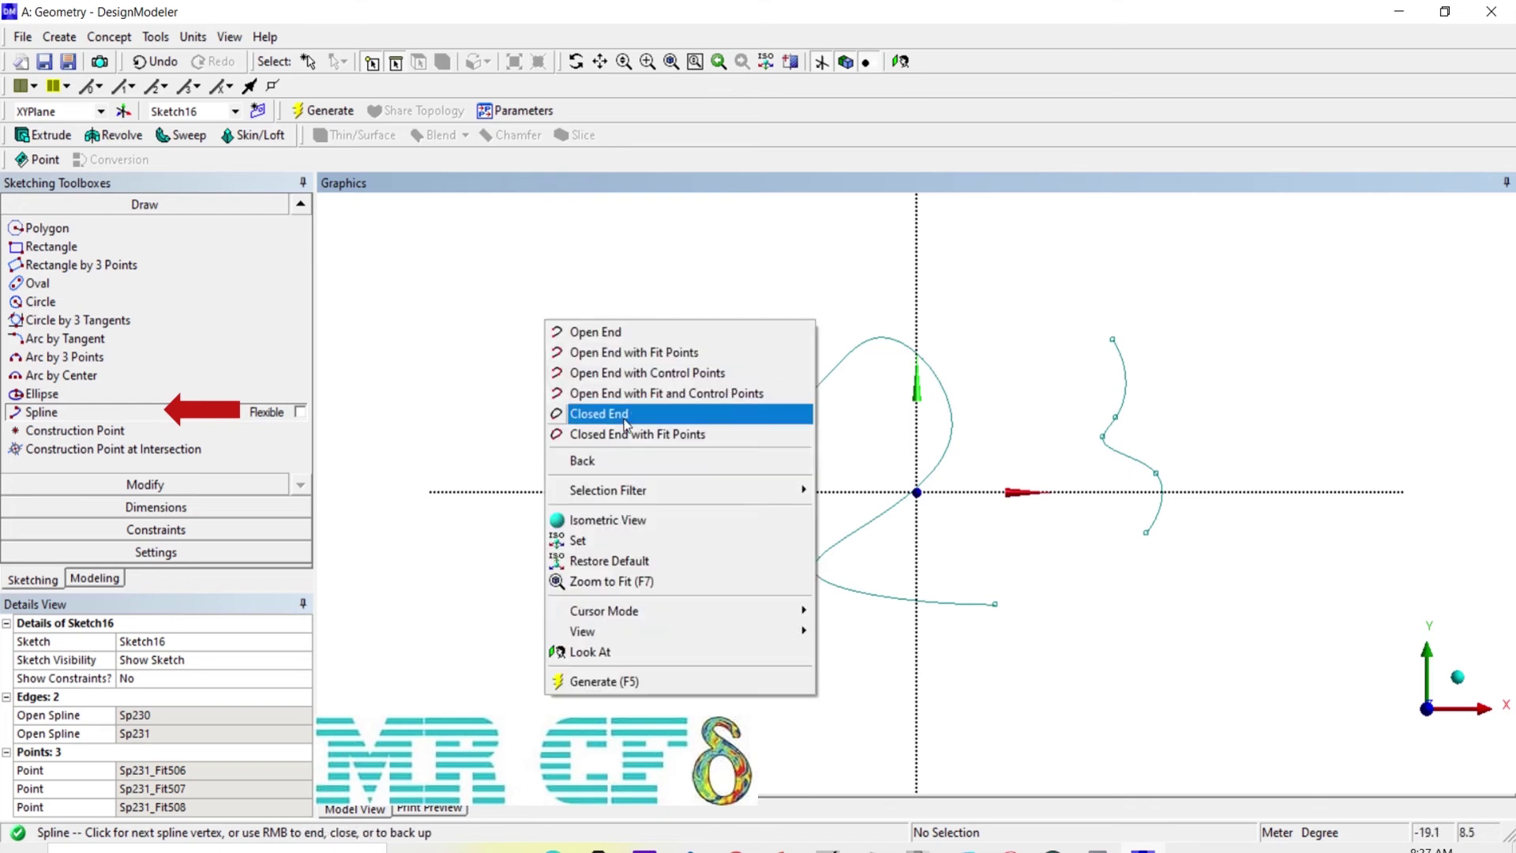
left_click(640, 394)
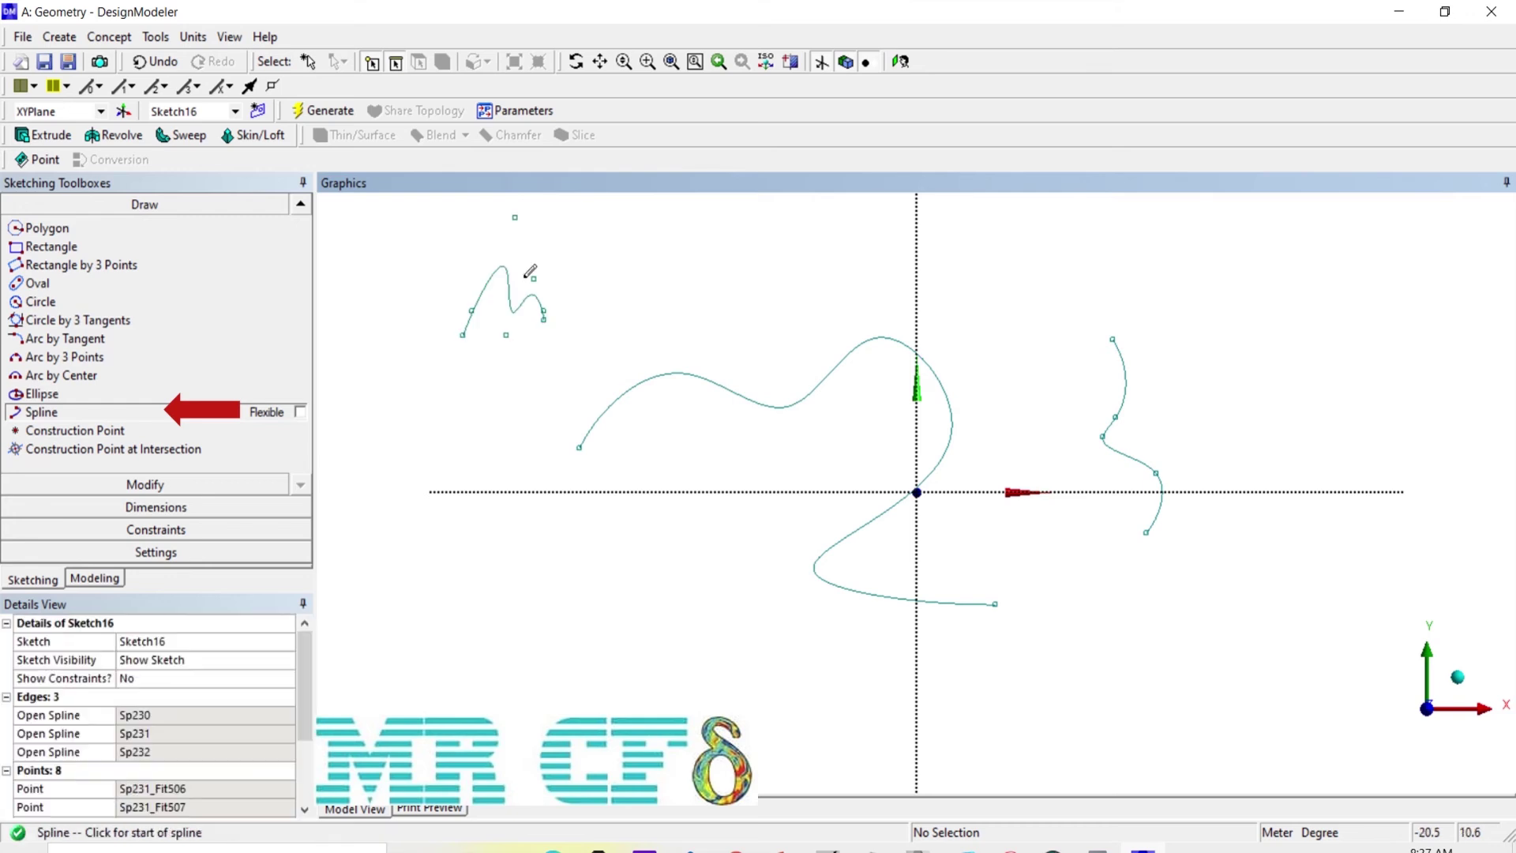
left_click(608, 545)
left_click(585, 619)
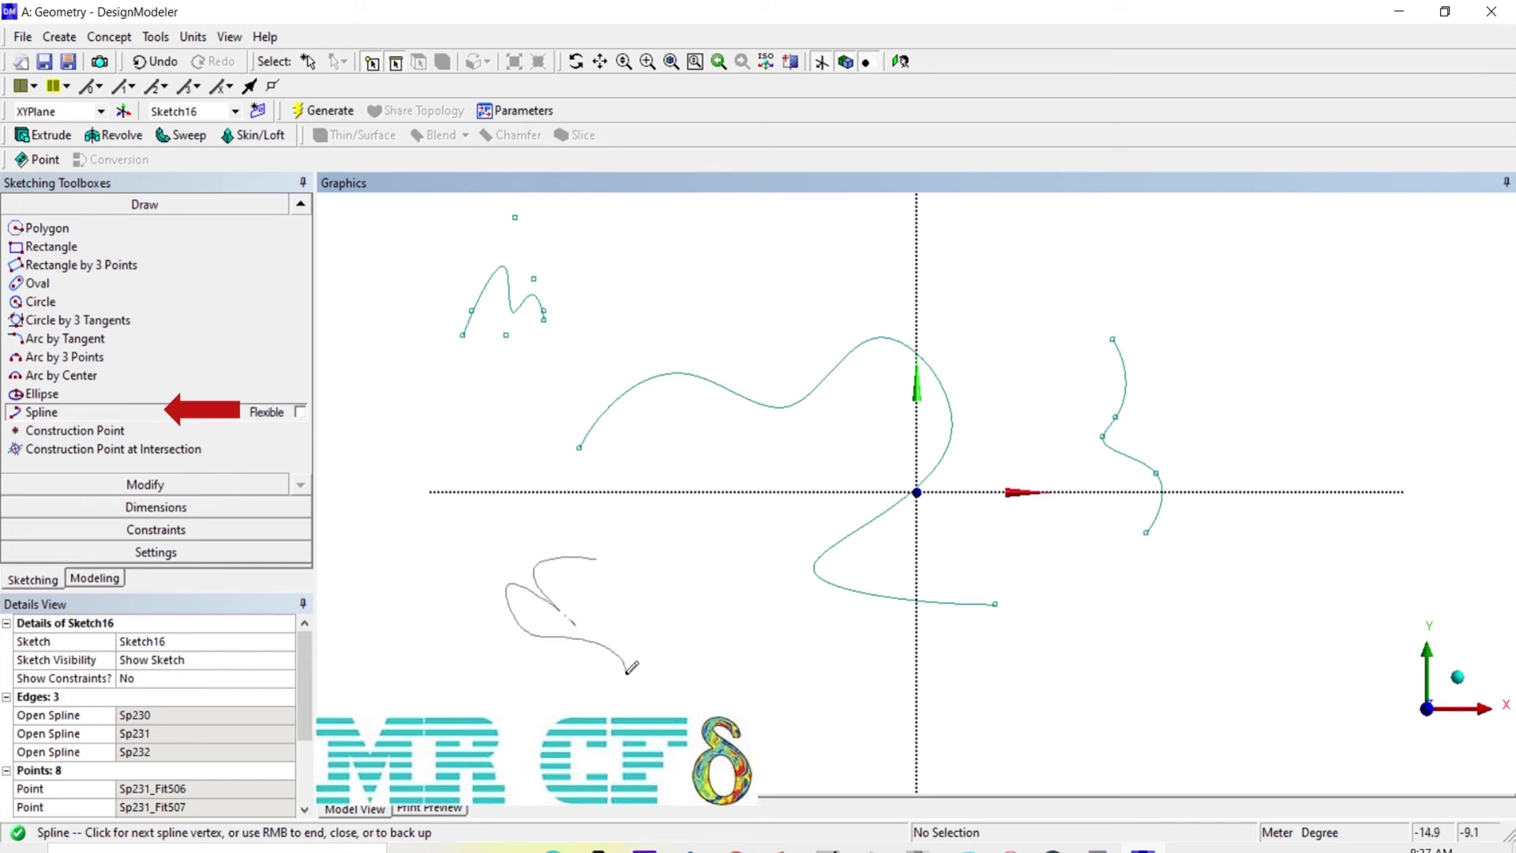
right_click(575, 695)
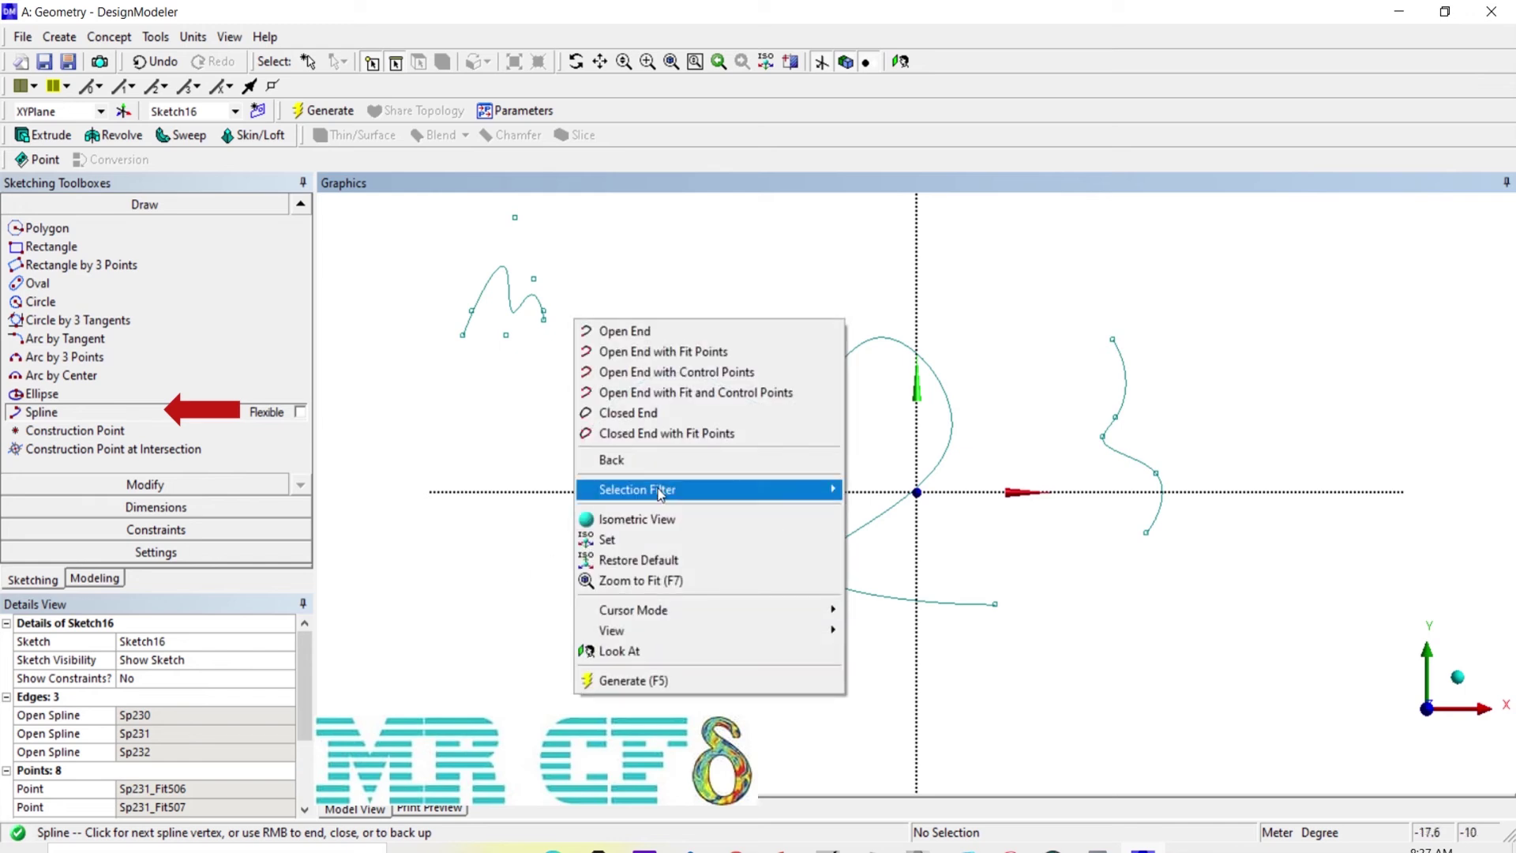
left_click(726, 401)
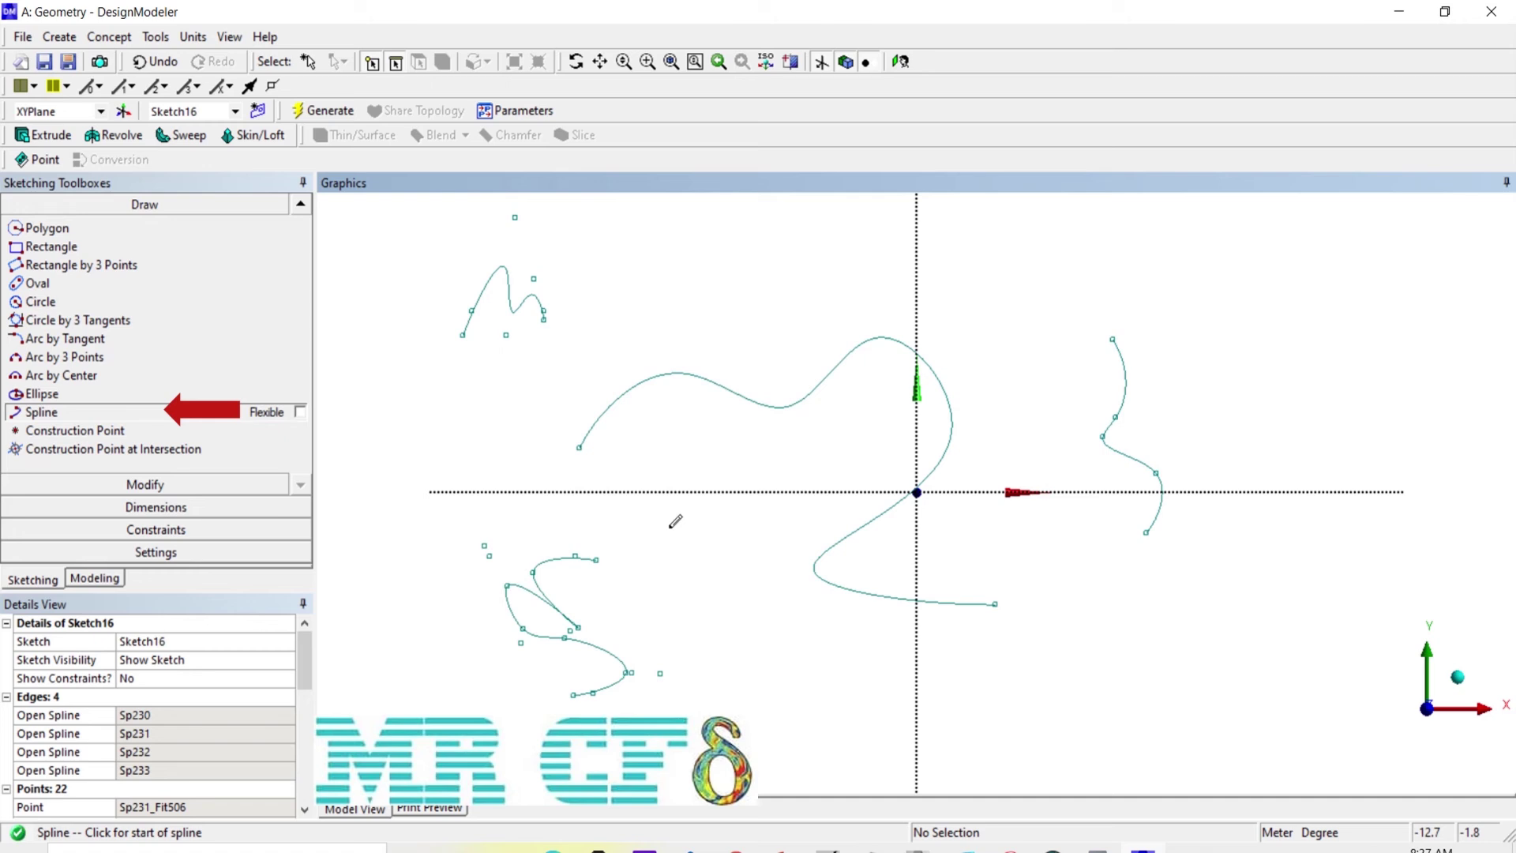
left_click(1027, 276)
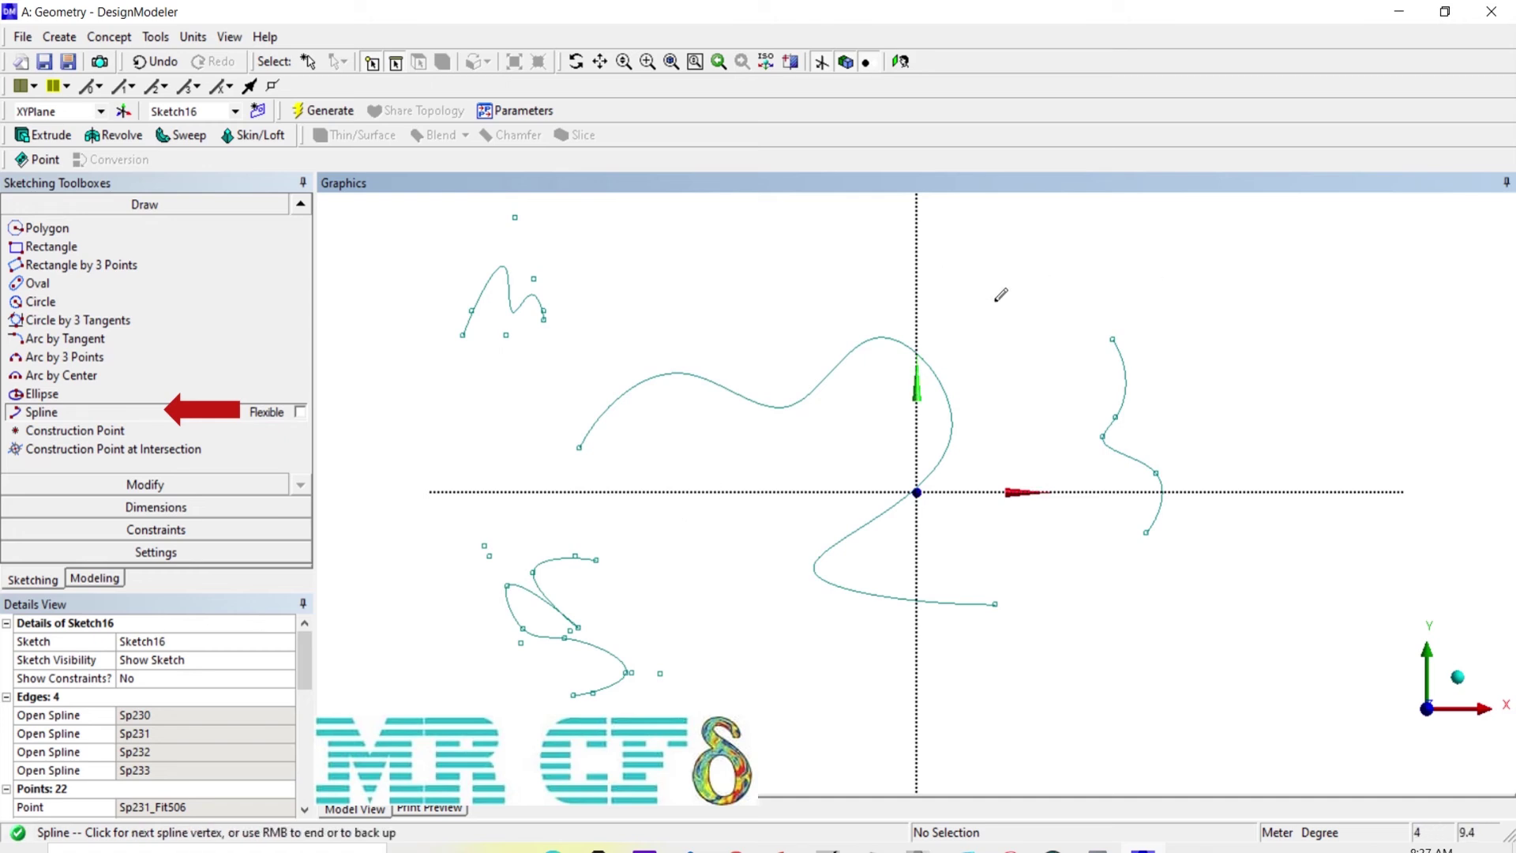
- Finish the zig-zag spline and a far-right spline as closed loops
left_click(992, 329)
left_click(1050, 261)
left_click(1041, 341)
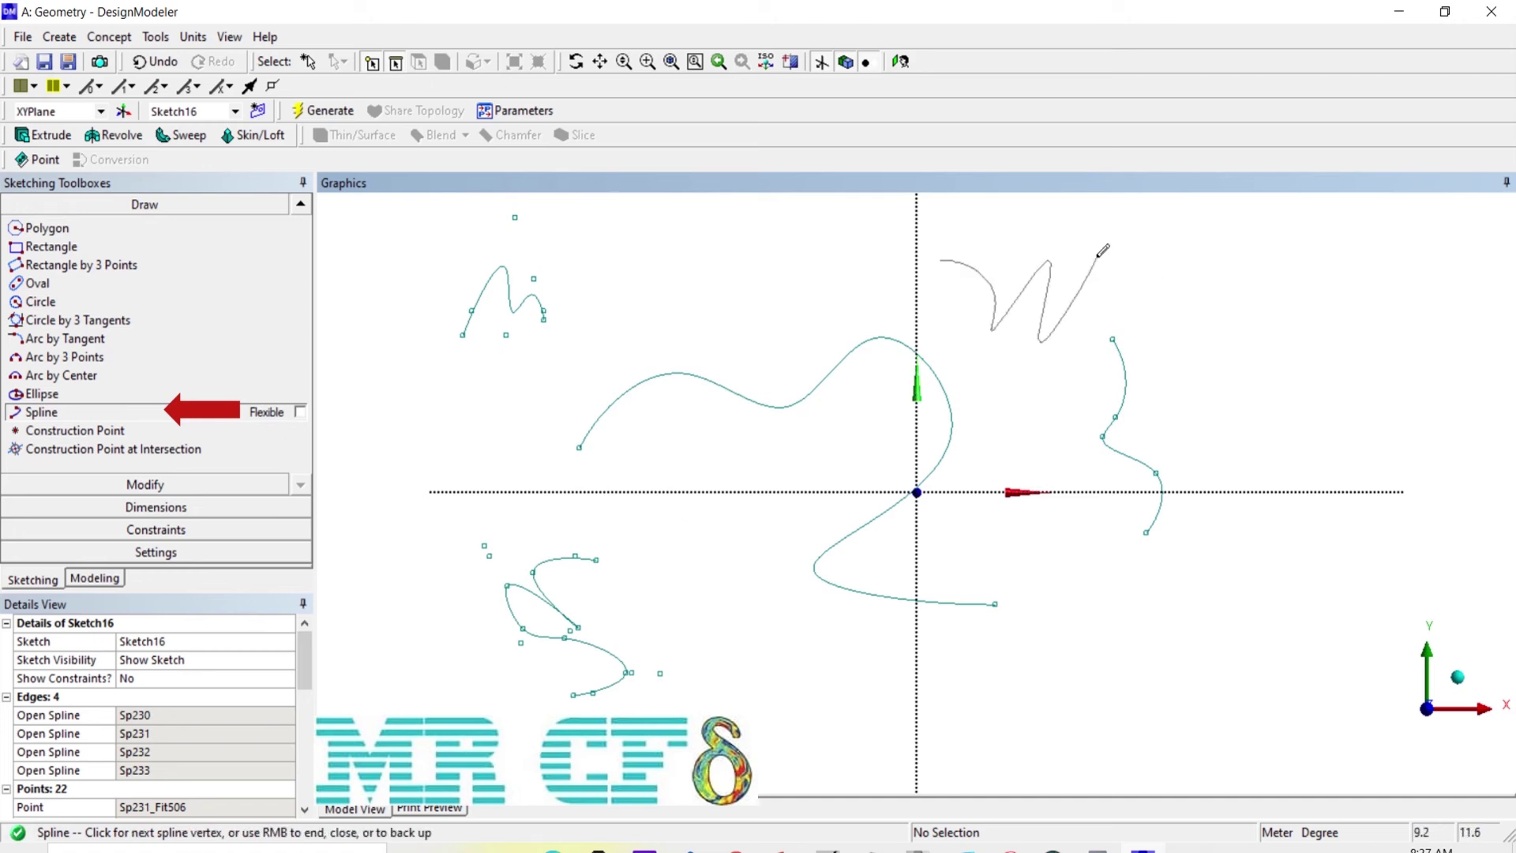
right_click(1096, 258)
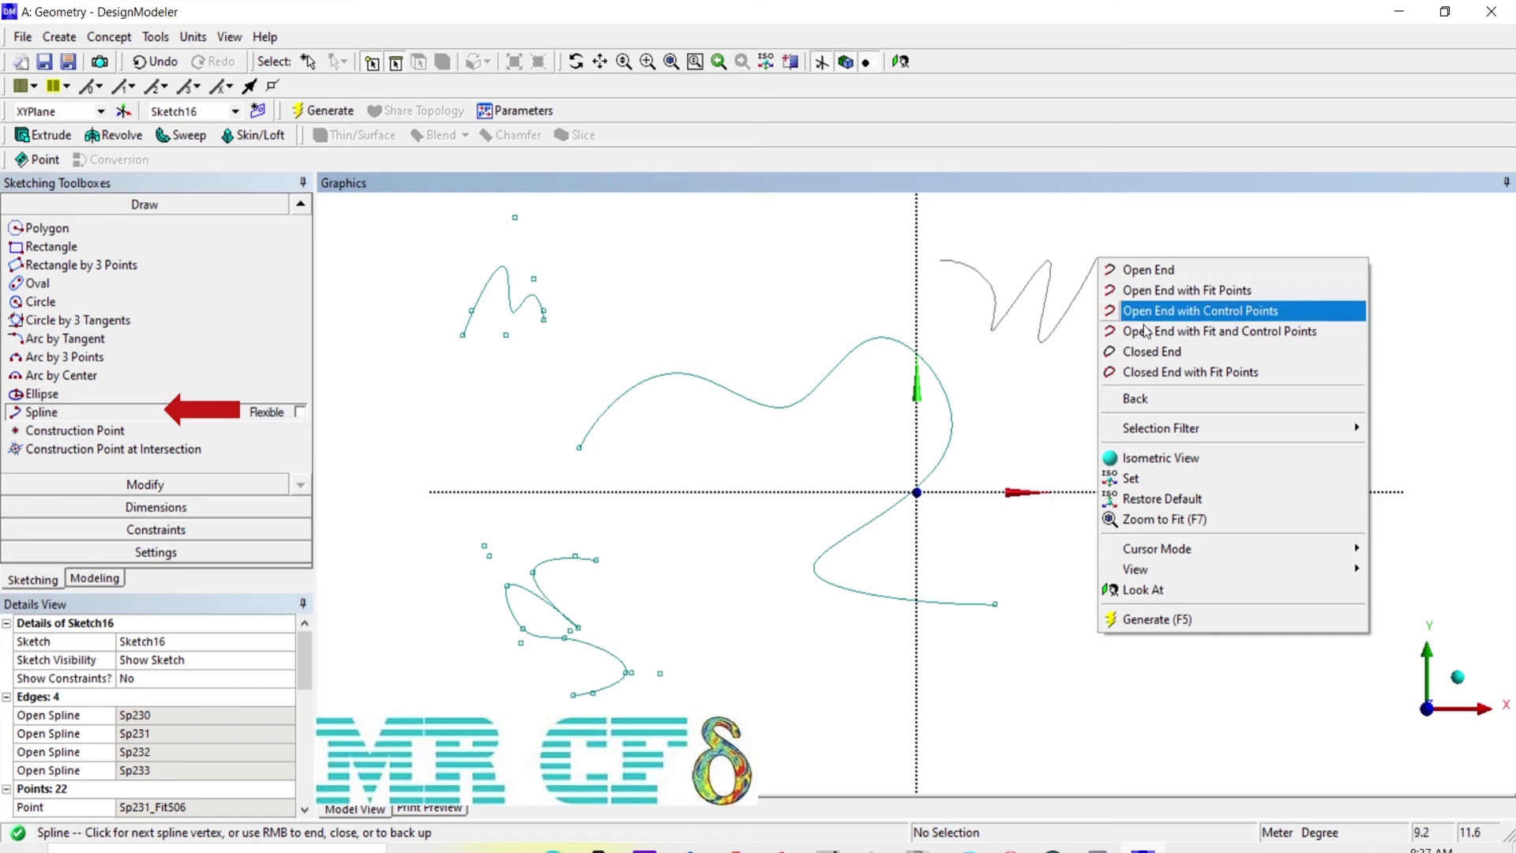
left_click(1153, 352)
left_click(1273, 310)
left_click(1254, 365)
left_click(1261, 428)
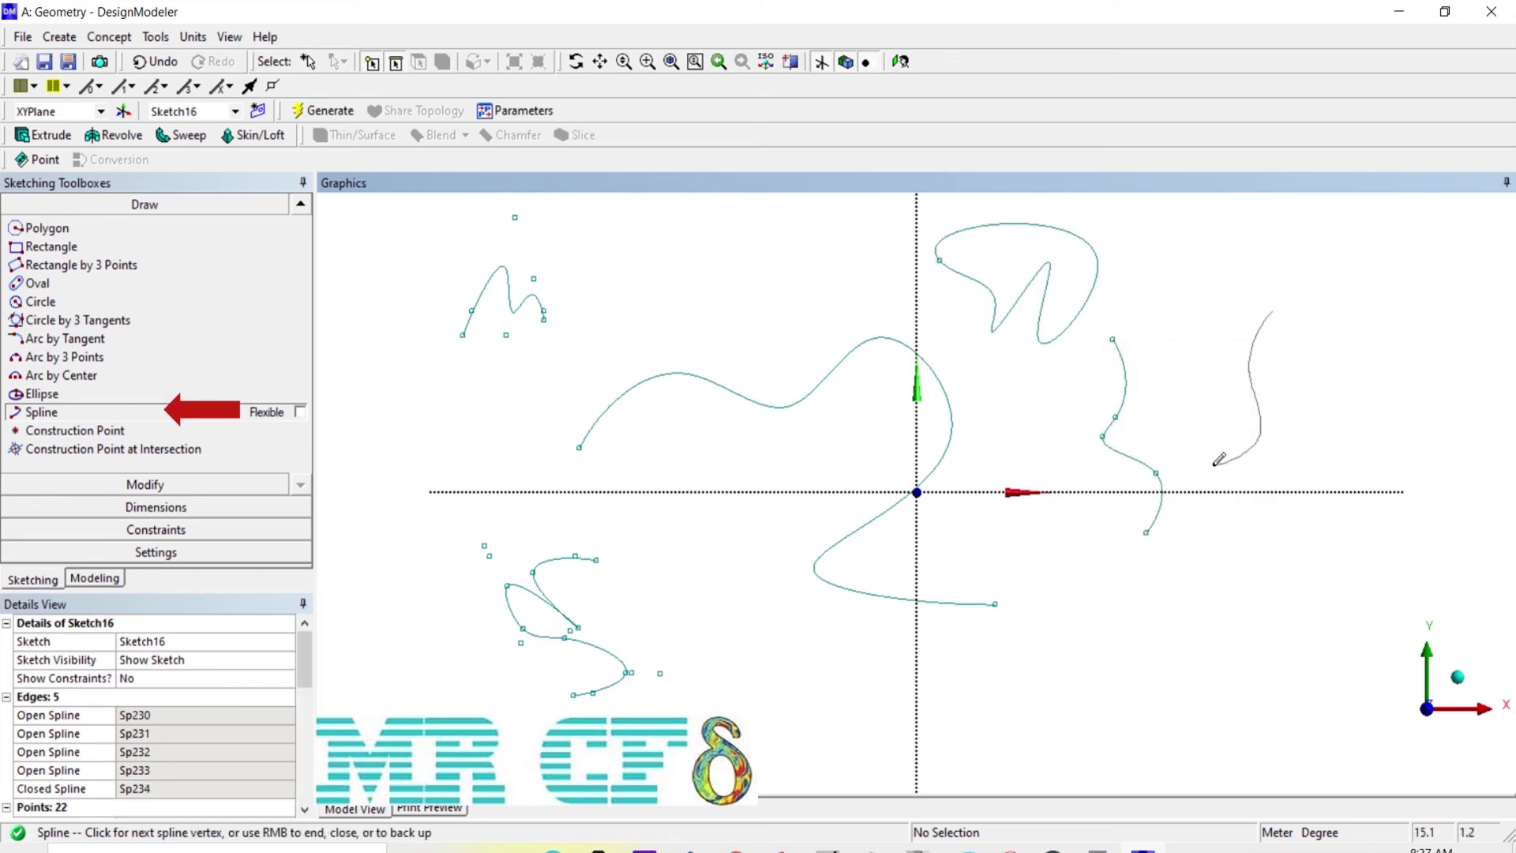
right_click(1222, 559)
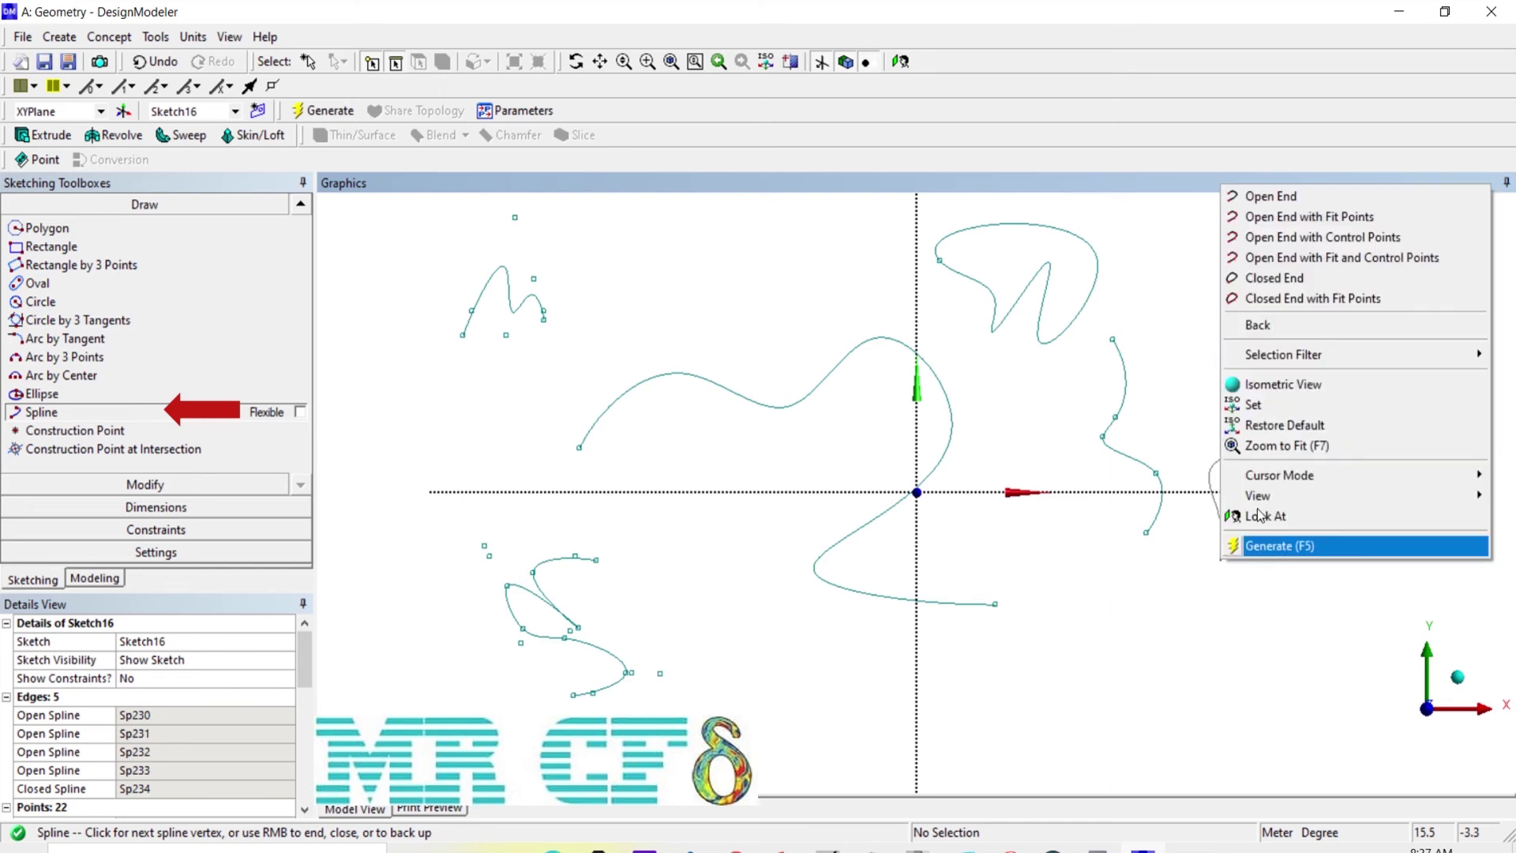
left_click(1309, 311)
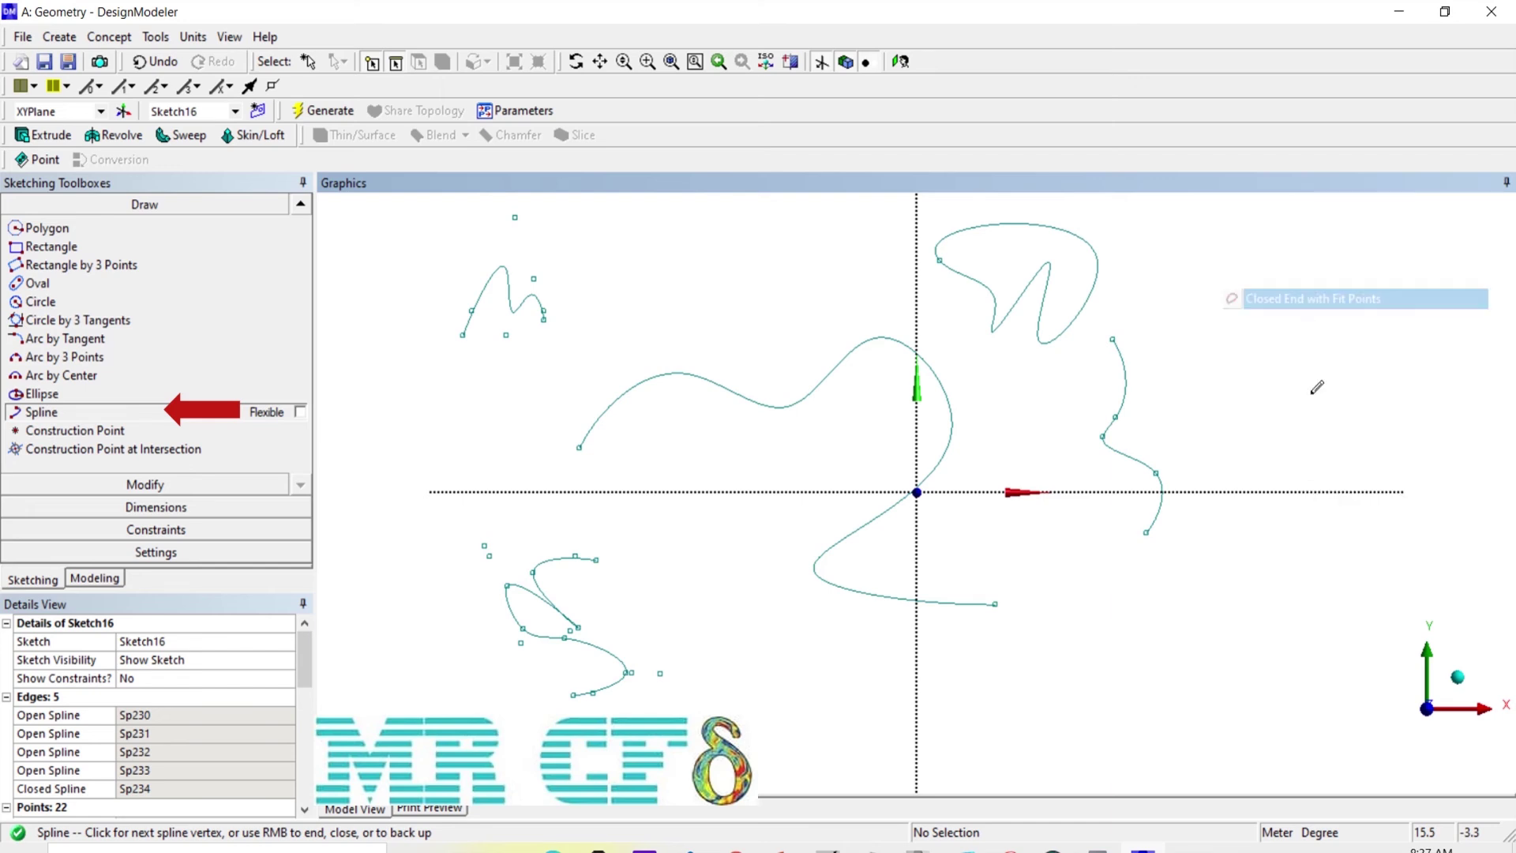
- Draw an open spline at lower right, backing up to remove misplaced vertices
left_click(1146, 643)
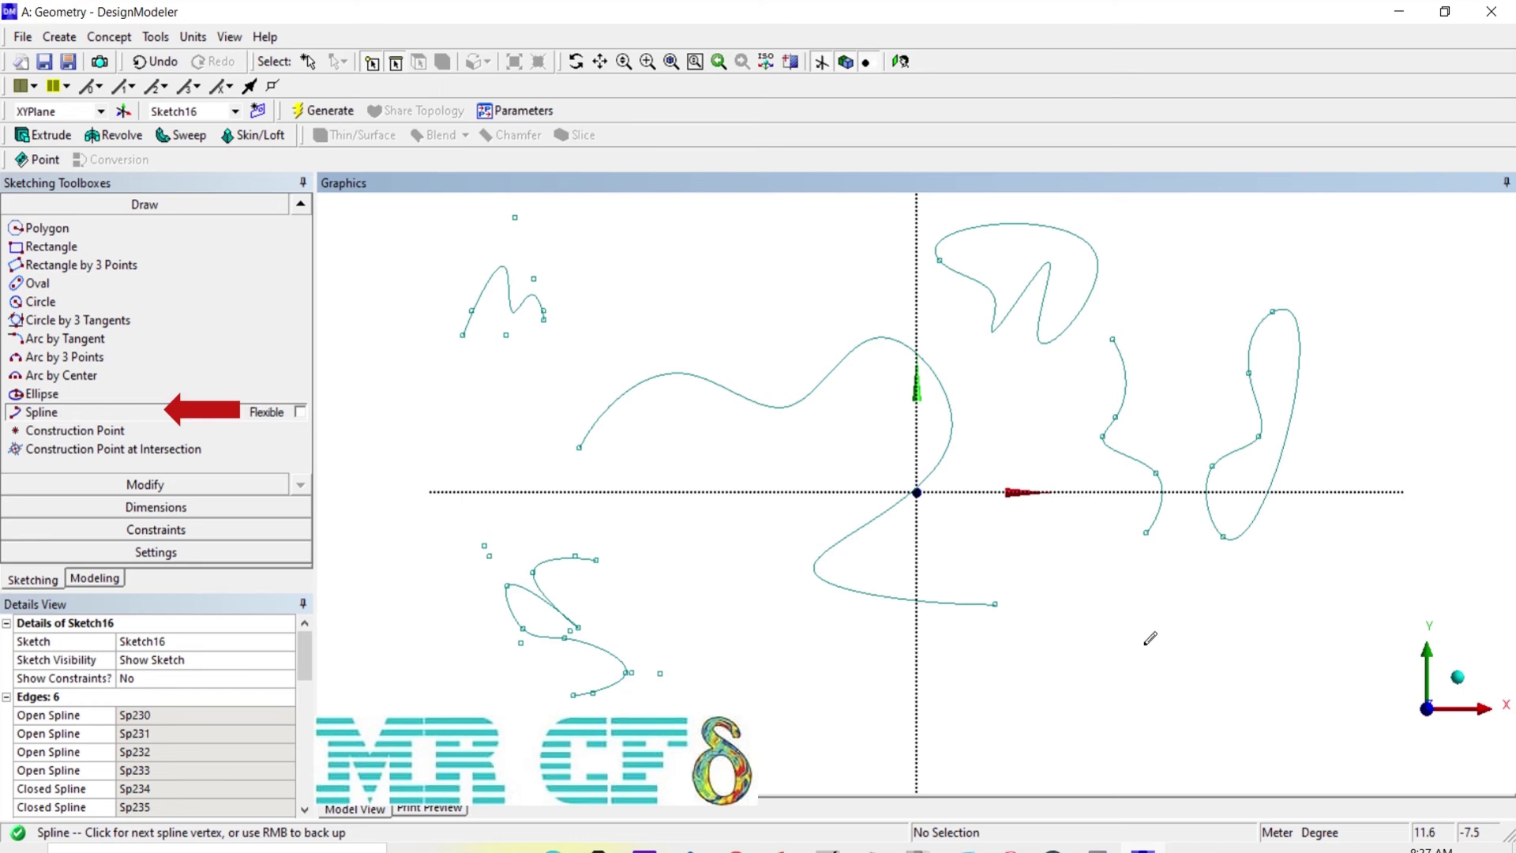
left_click(1078, 705)
right_click(1074, 719)
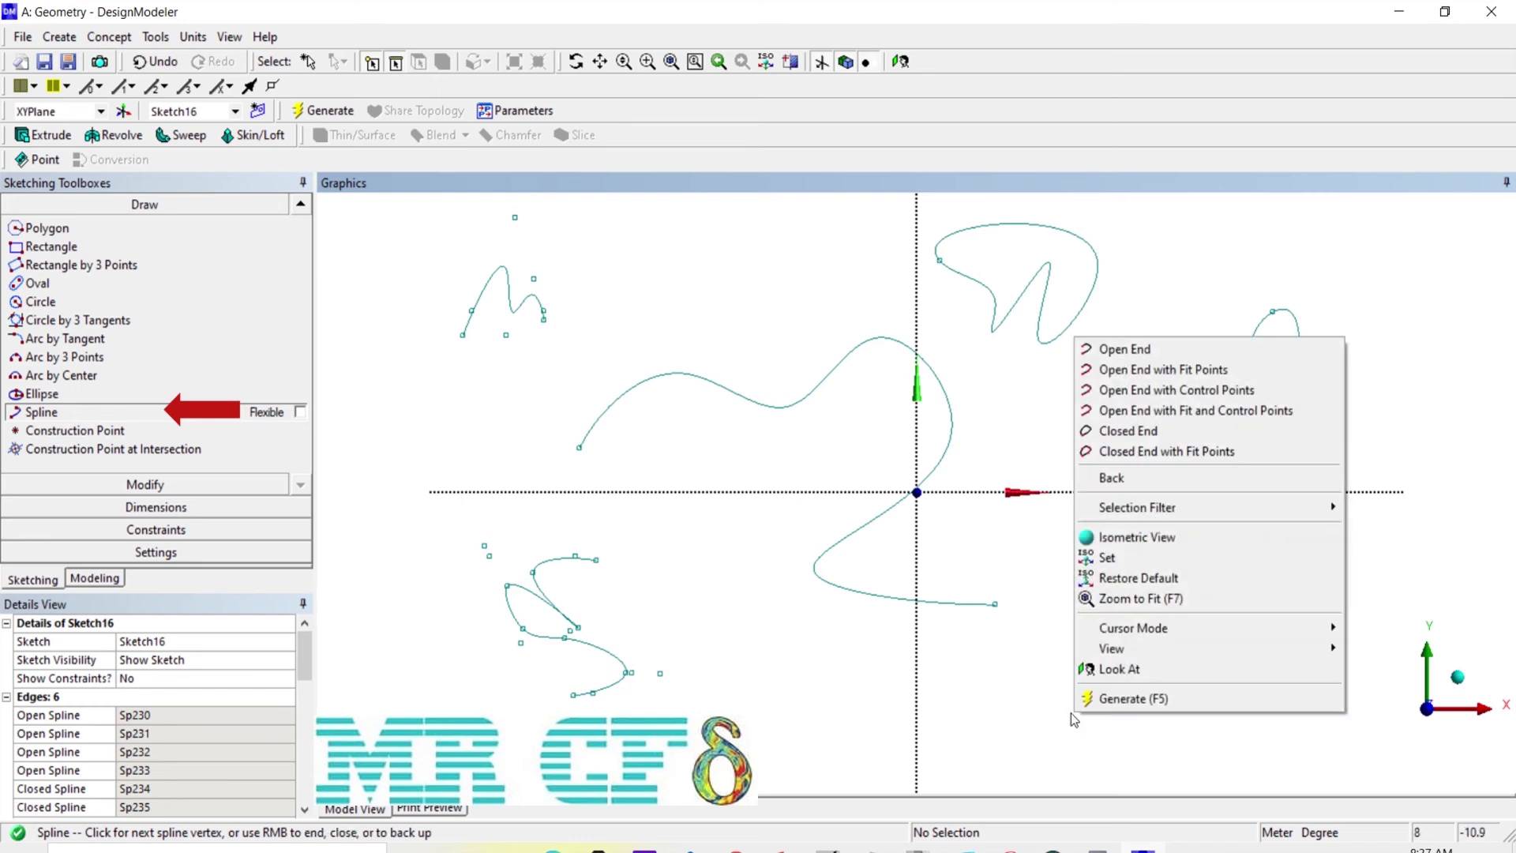
left_click(1149, 478)
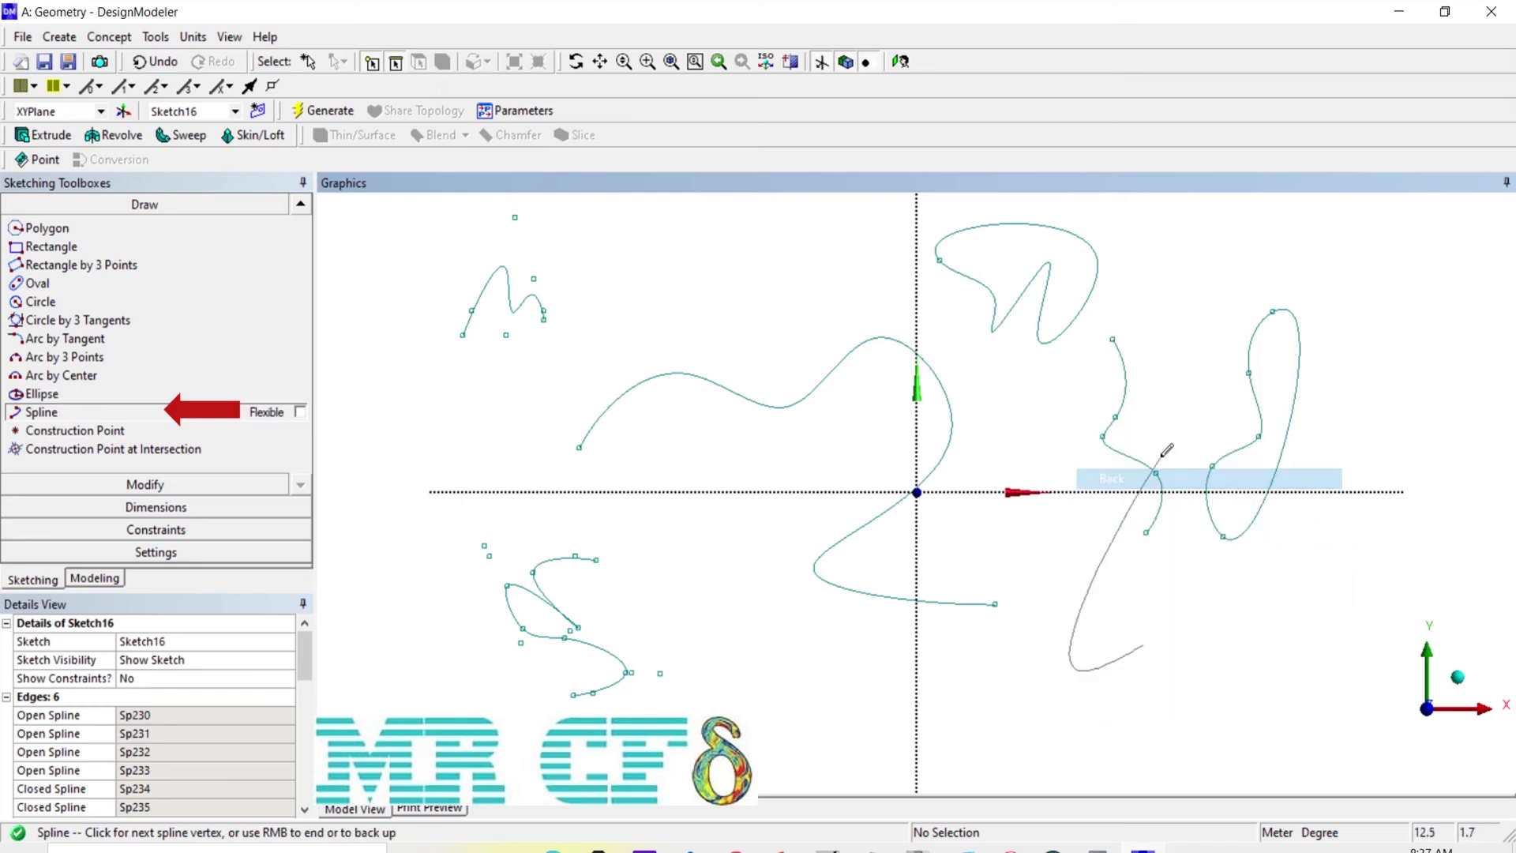
left_click(1098, 604)
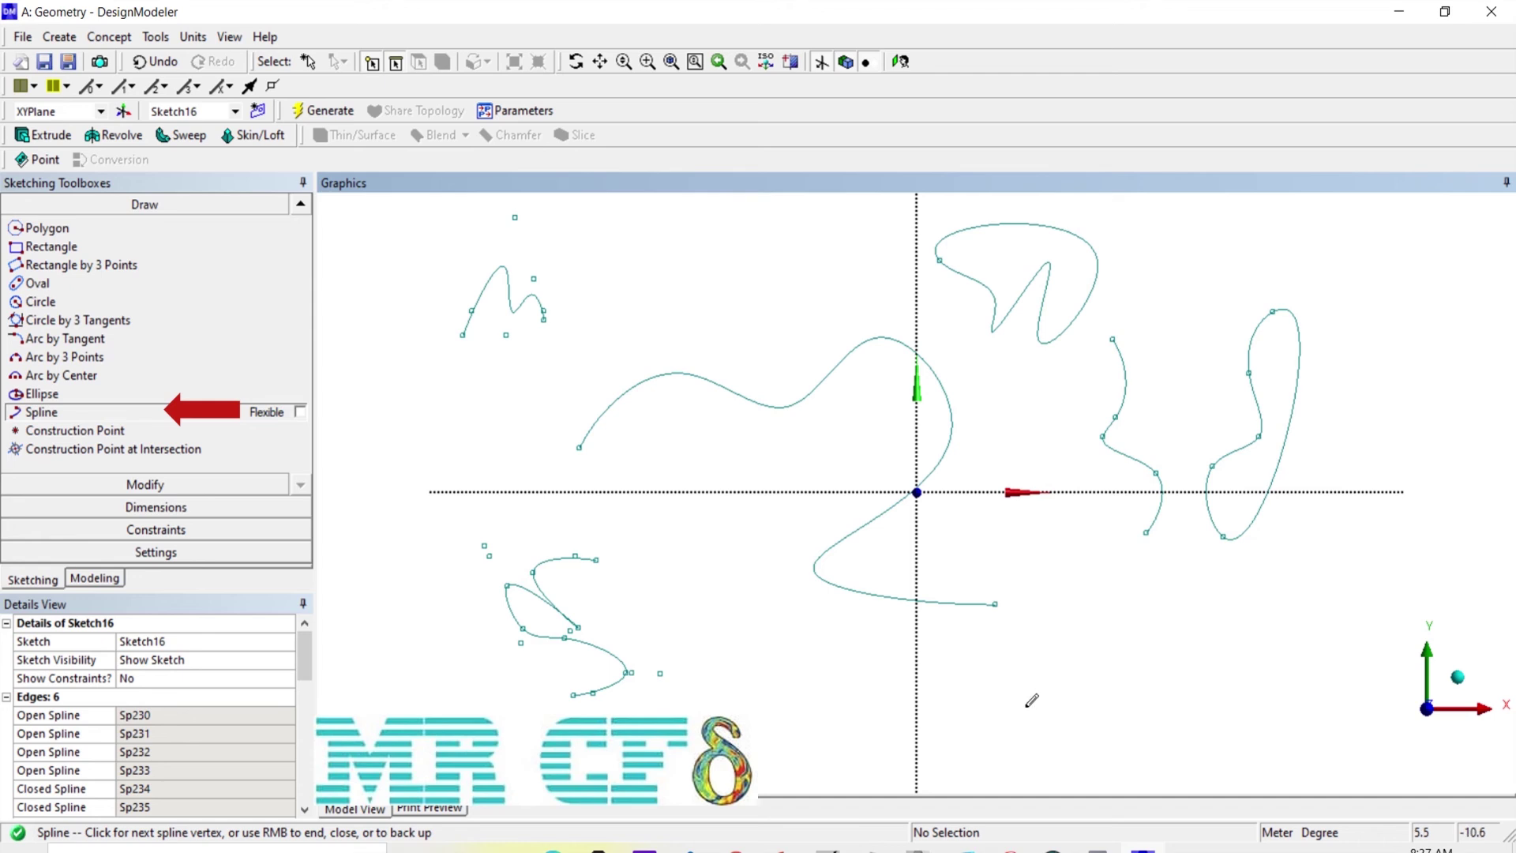
right_click(1027, 709)
left_click(1117, 473)
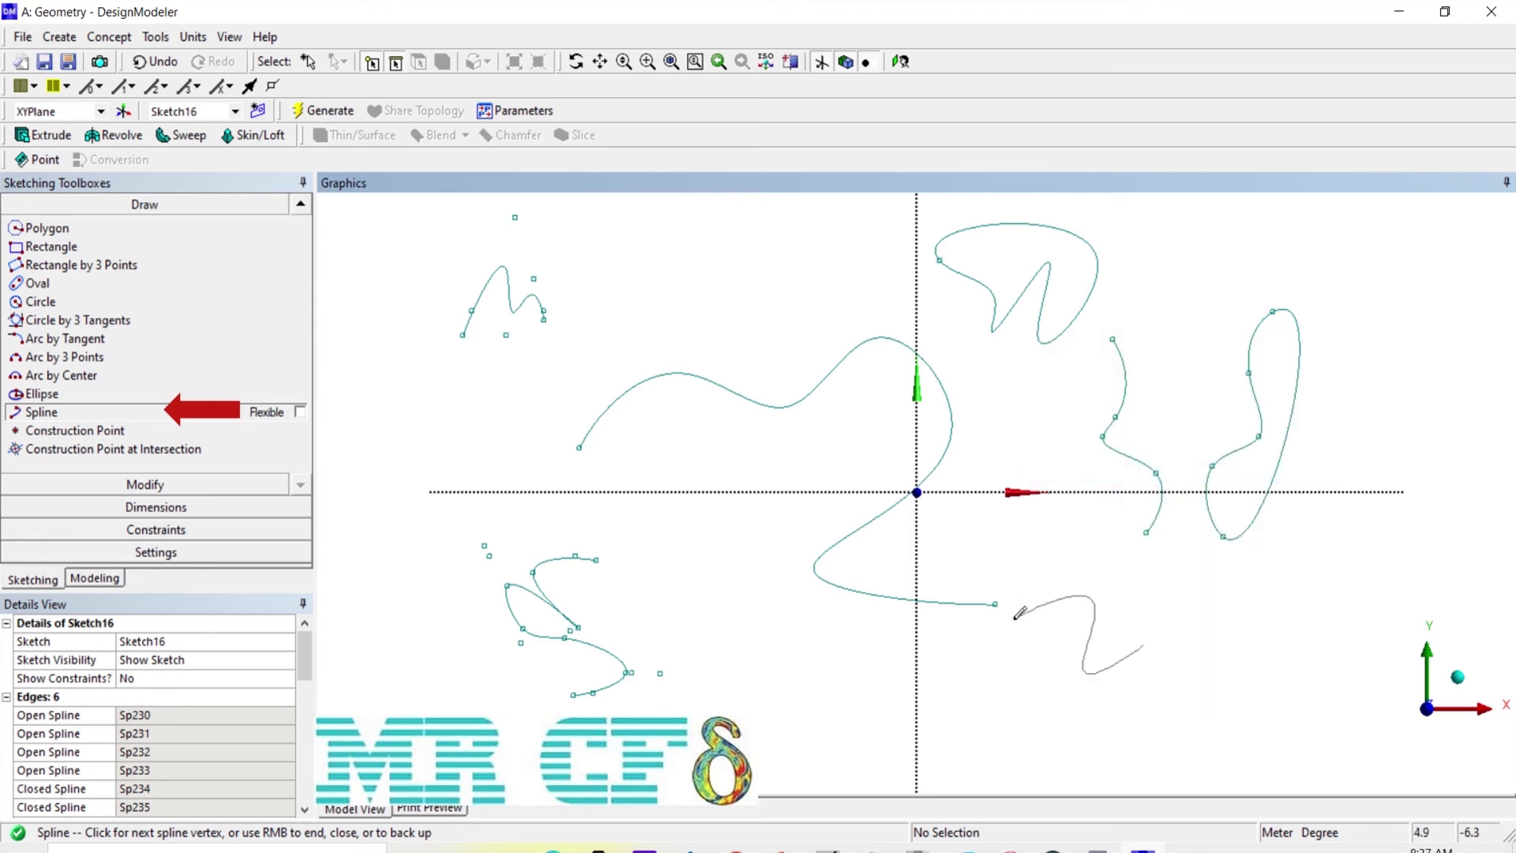
right_click(1041, 566)
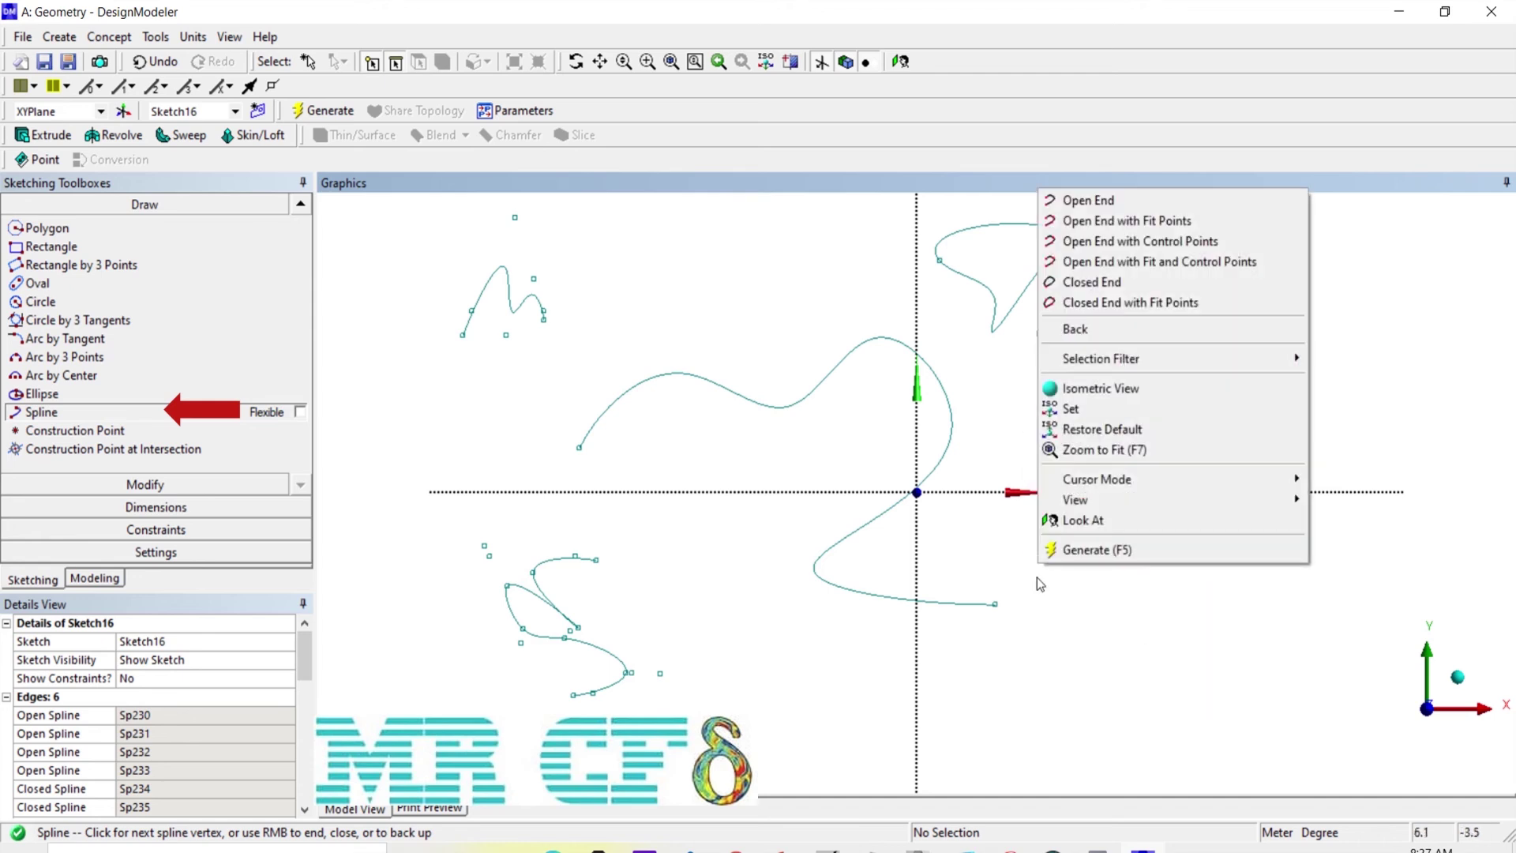
left_click(1082, 200)
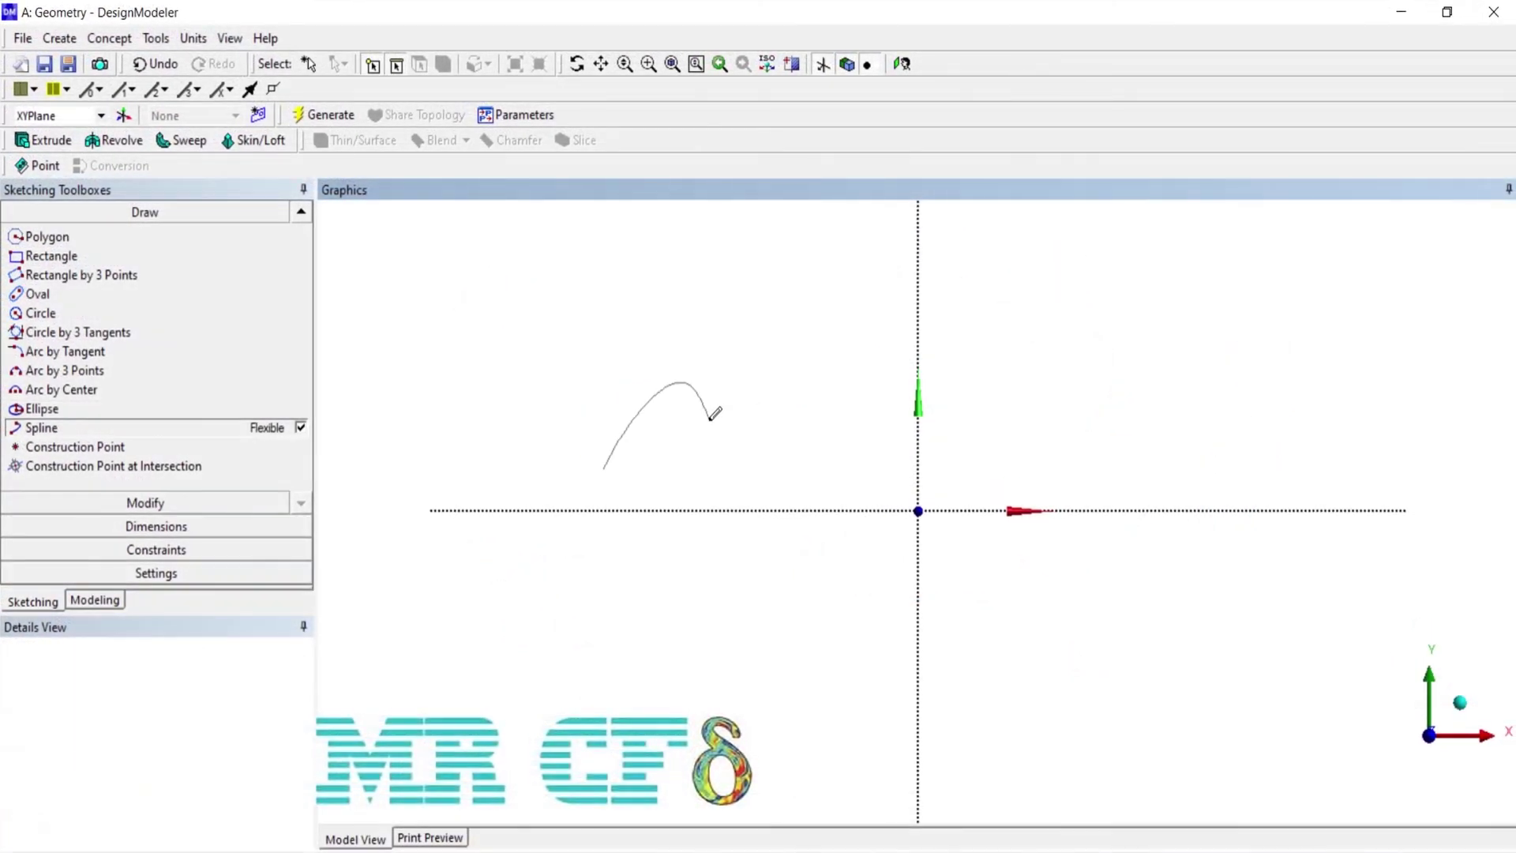
- Draw a wavy flexible spline across the axes, ending it as open with control points
left_click(719, 422)
left_click(760, 360)
left_click(790, 391)
left_click(853, 314)
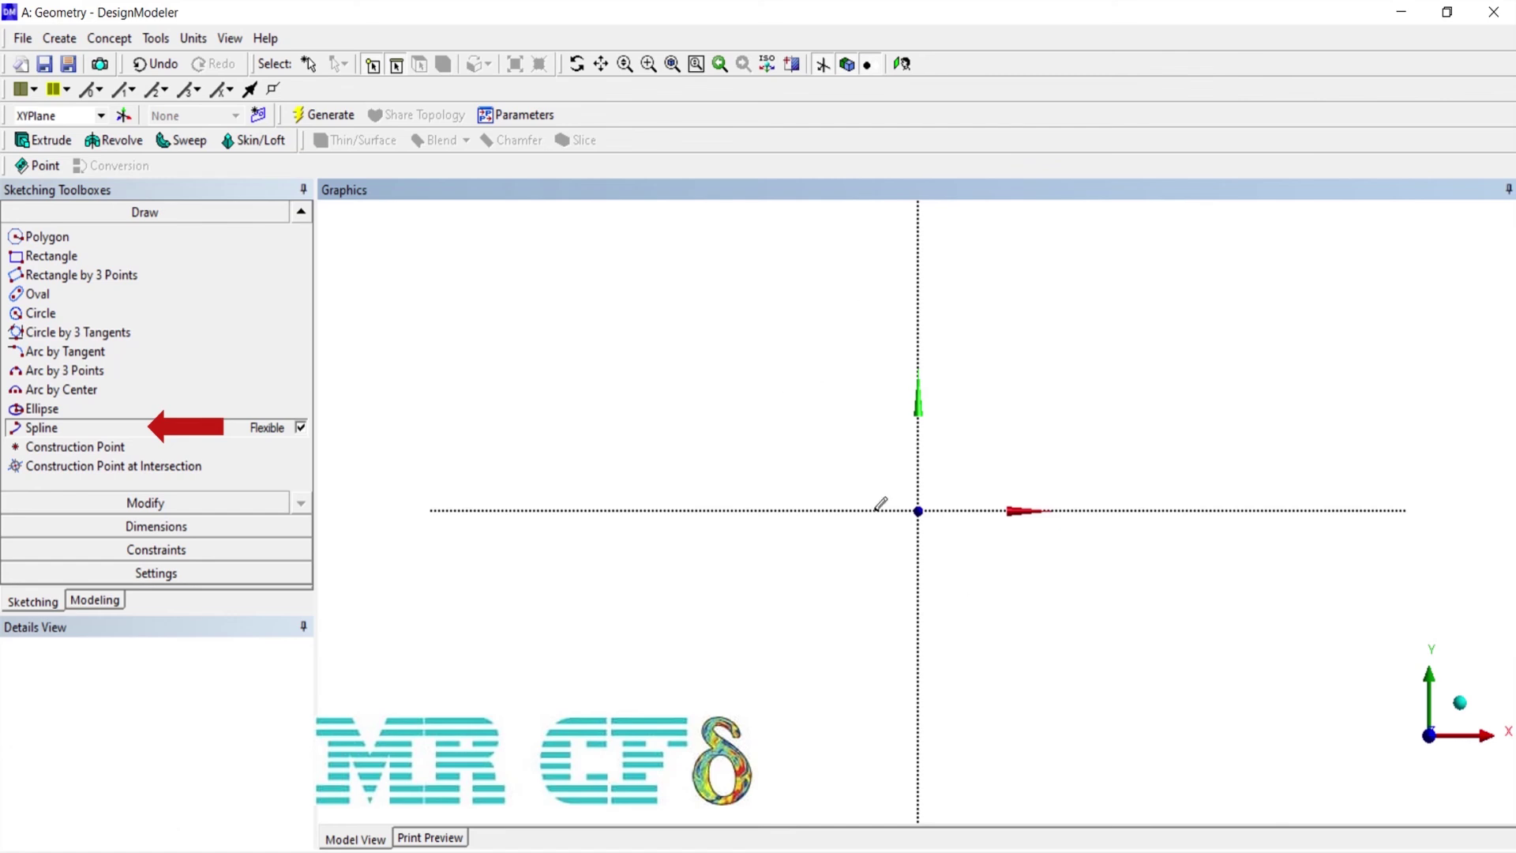
left_click(1007, 594)
right_click(1030, 381)
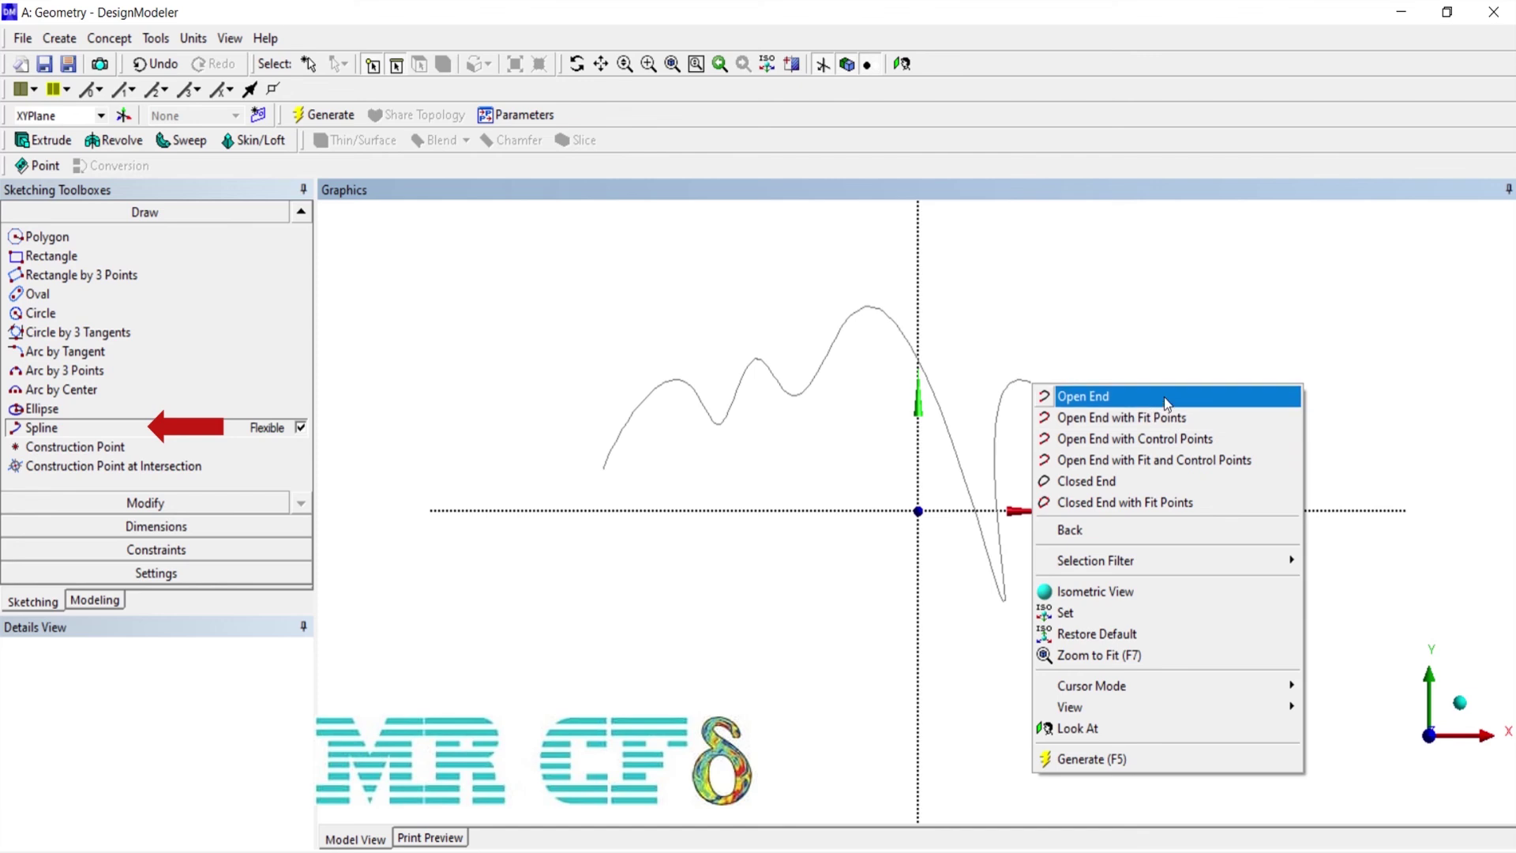
left_click(1177, 439)
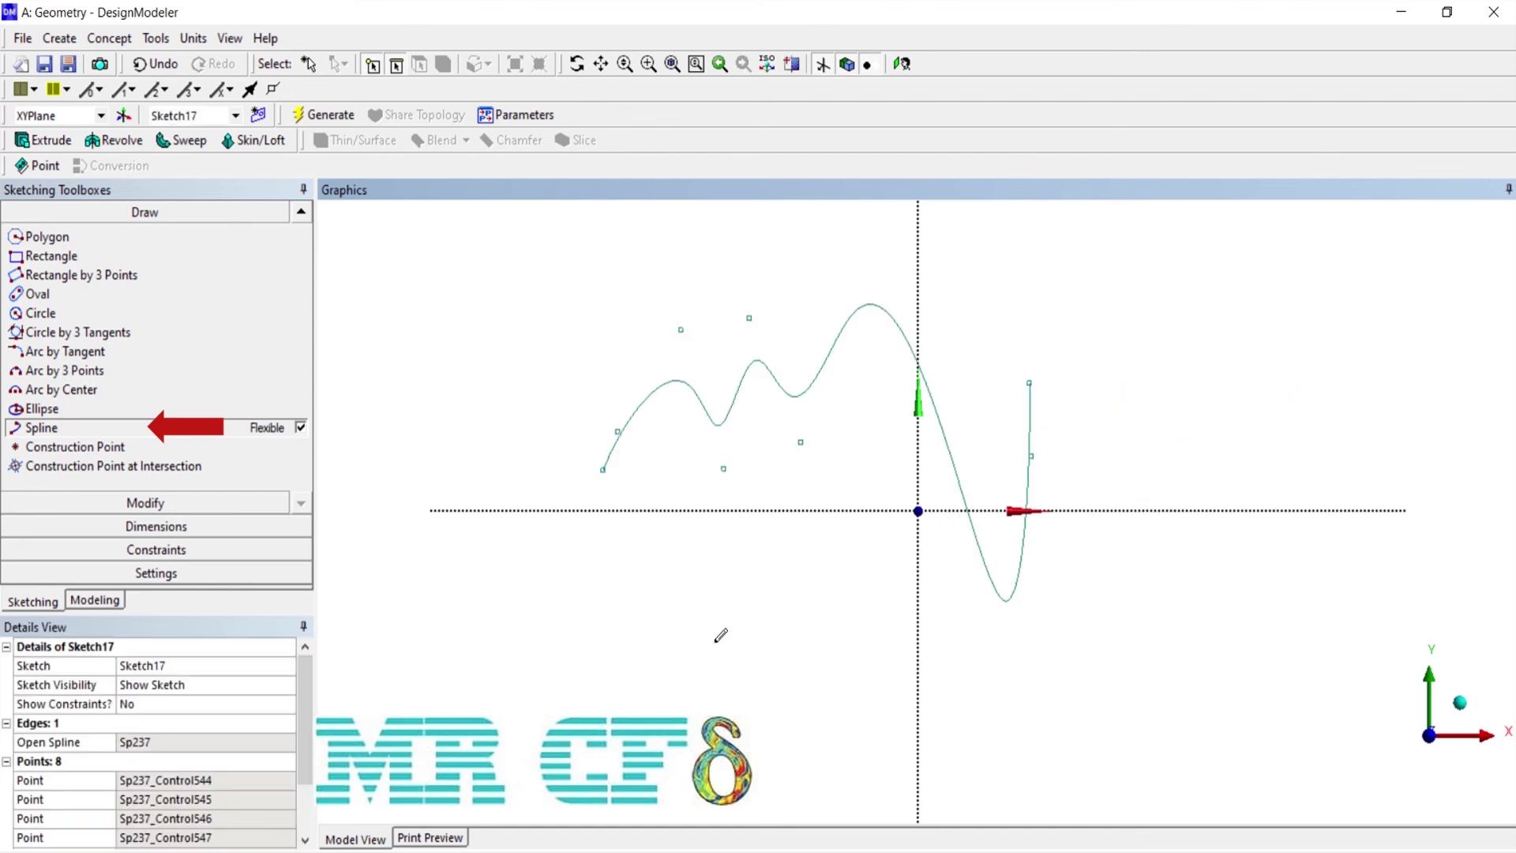
- Draw a looping squiggle spline below the axis and end it as an open curve
left_click(755, 685)
left_click(742, 621)
left_click(828, 698)
left_click(851, 577)
left_click(900, 654)
right_click(937, 629)
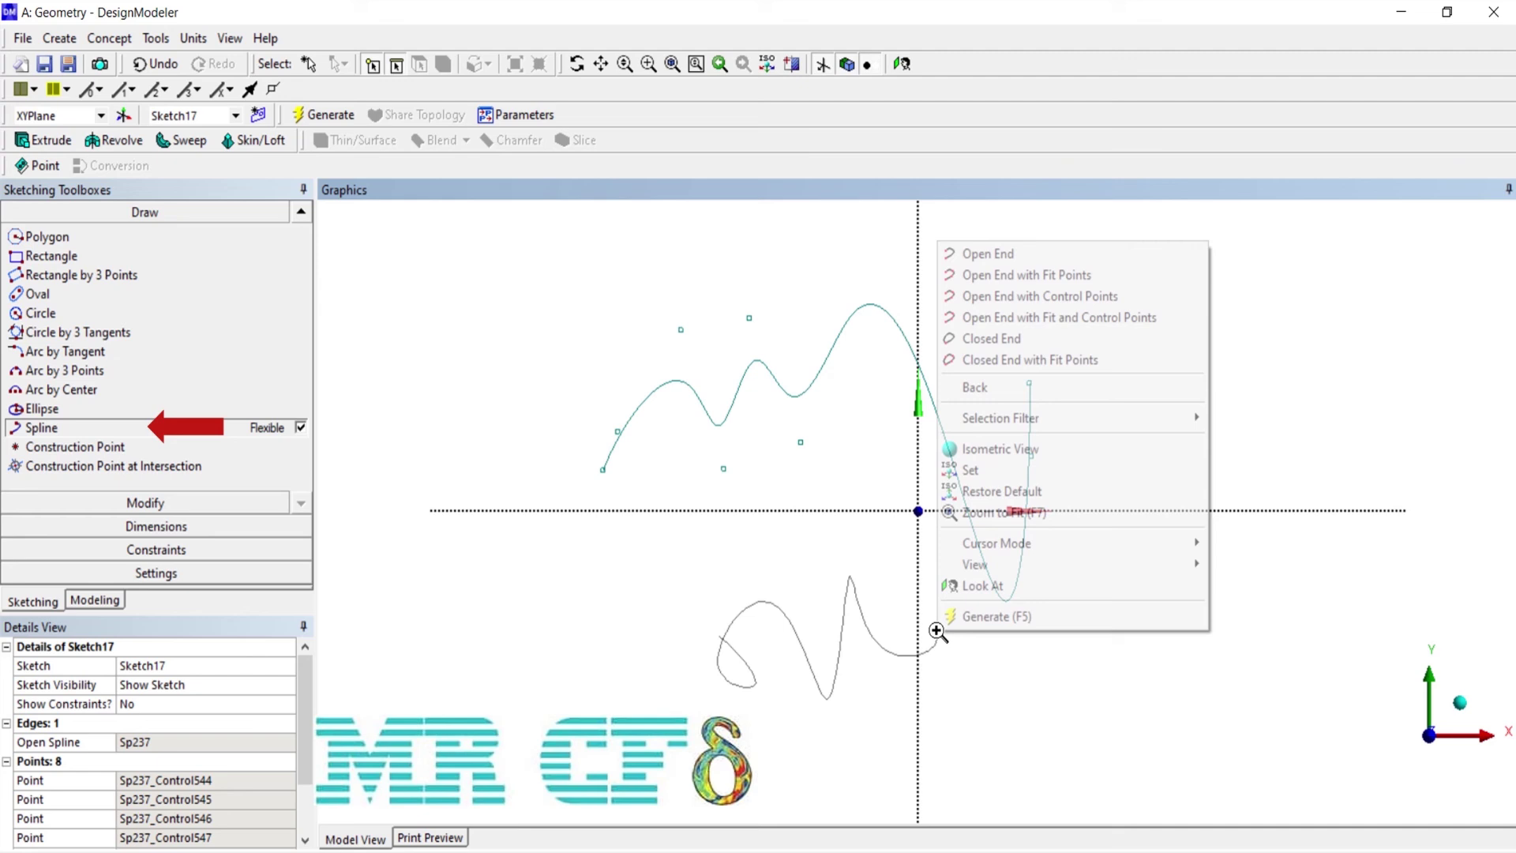
left_click(1034, 251)
left_click(1033, 251)
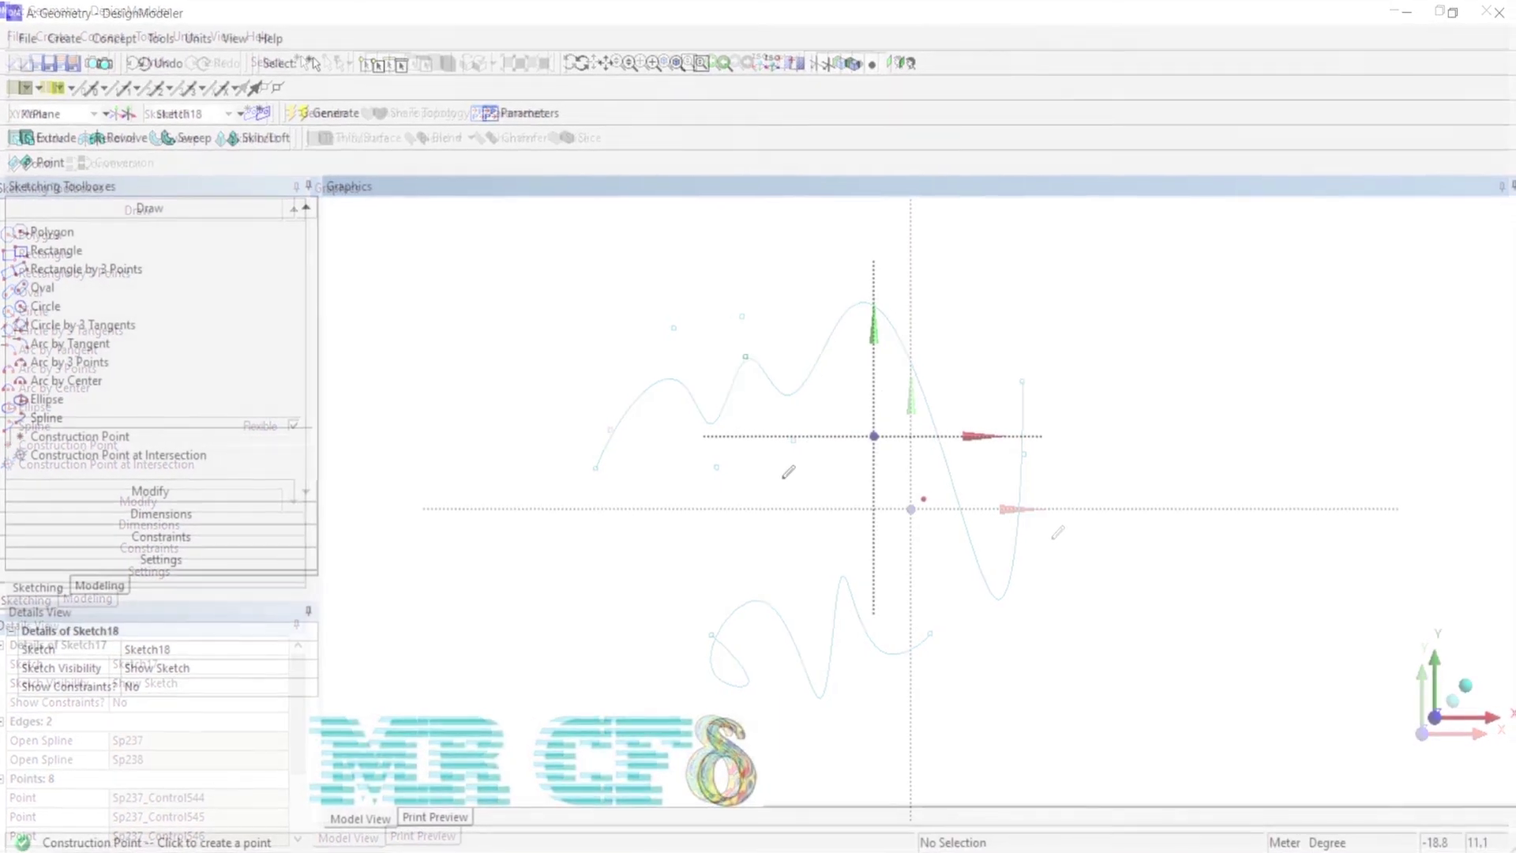
- Place three construction points up-right, up-left and down-left of the origin
left_click(921, 353)
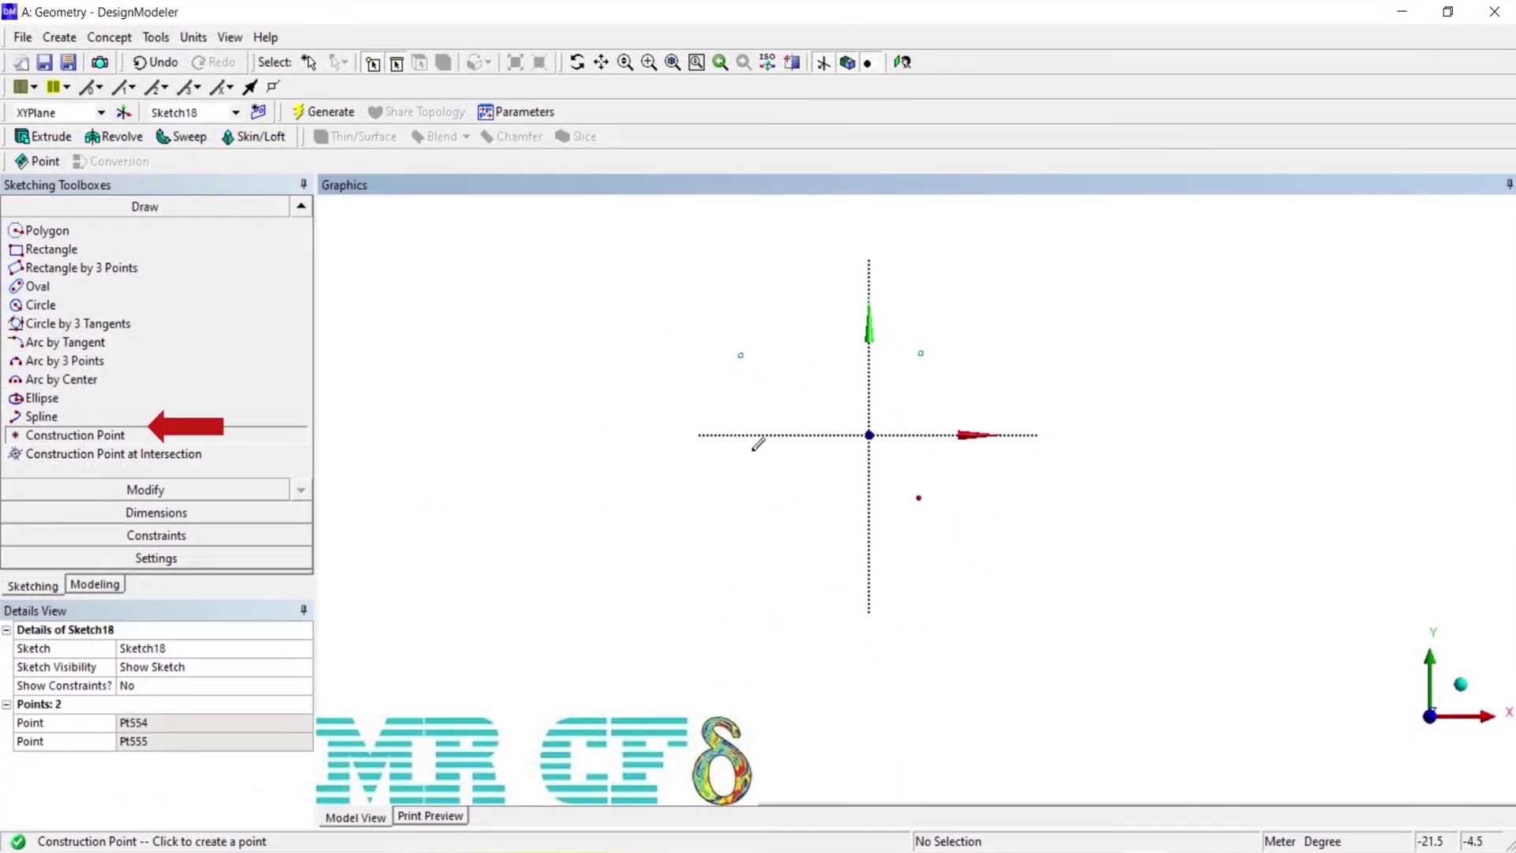
left_click(800, 387)
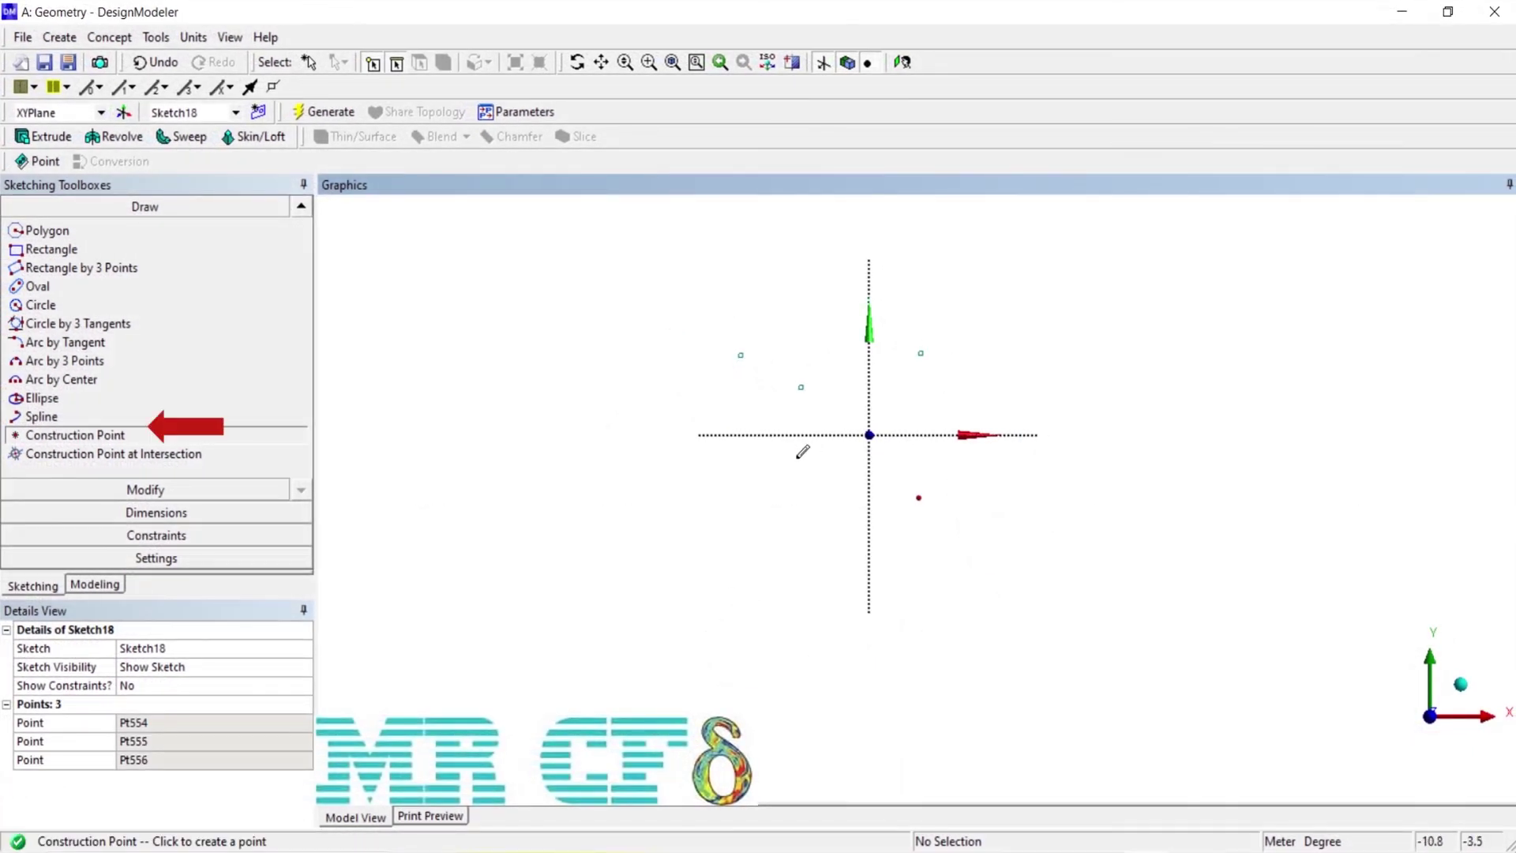
left_click(795, 460)
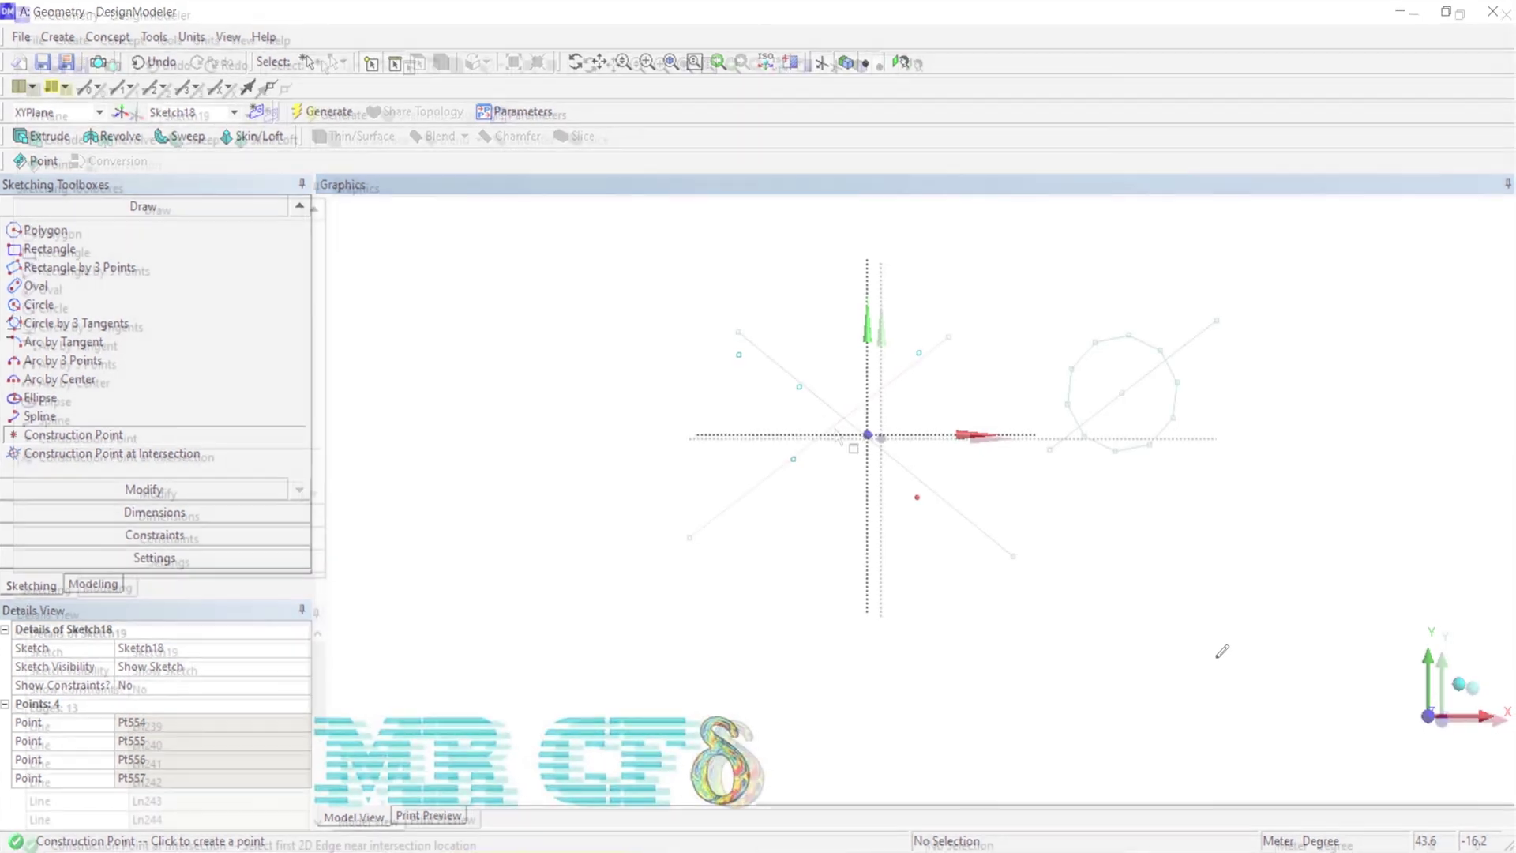
- Mark intersection points where the two lines cross and where the diagonal meets the polygon
left_click(882, 454)
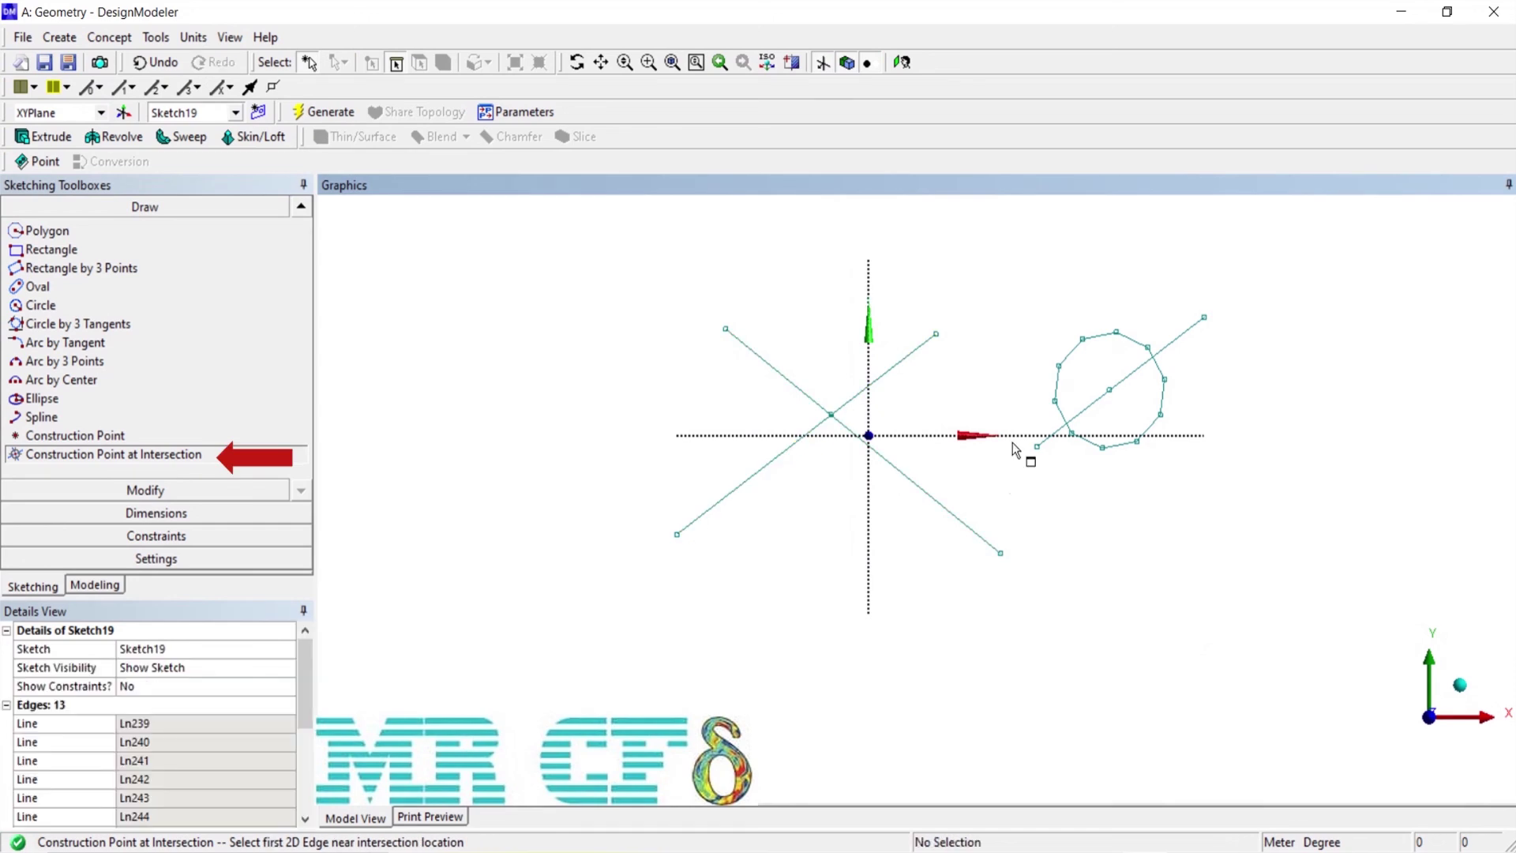
left_click(1076, 419)
left_click(1070, 424)
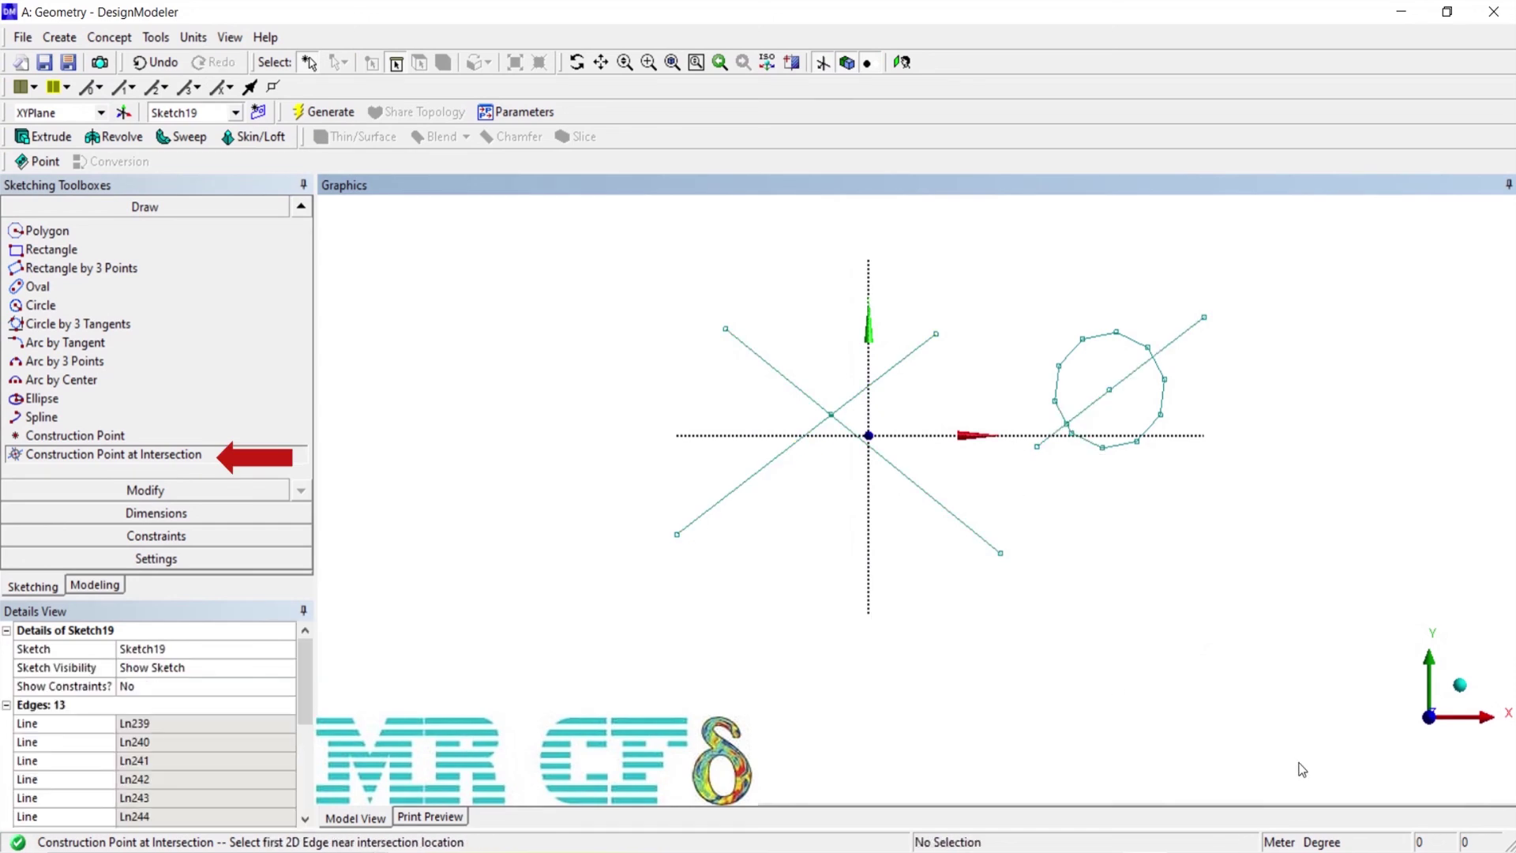